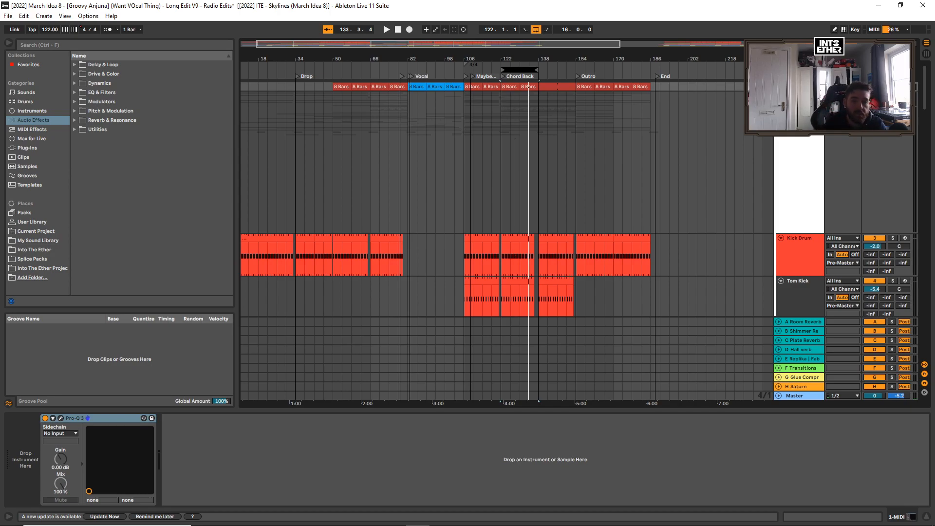
# Play the arrangement and select the 16-bar Chord Back section with the atmosphere tracks in view
pyautogui.moveTo(924, 83); pyautogui.dragTo(933, 207)
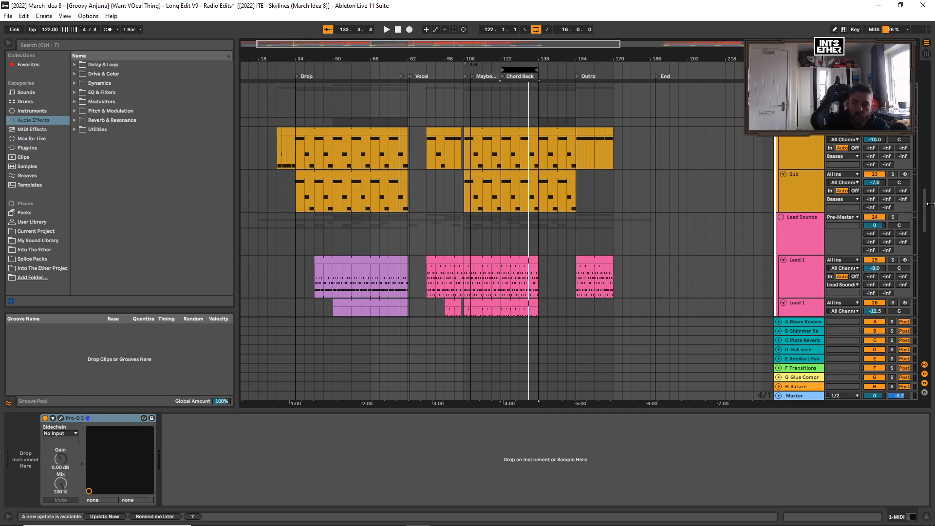
pyautogui.moveTo(917, 204); pyautogui.dragTo(919, 286)
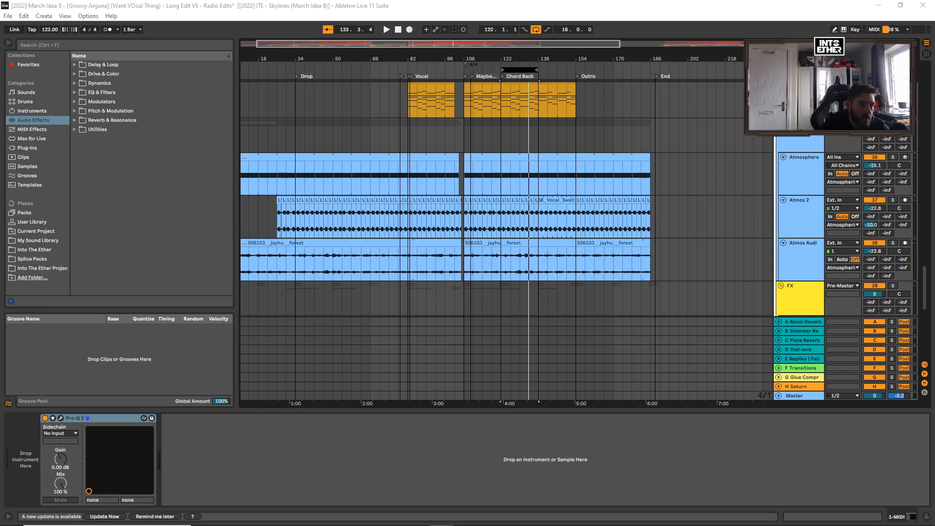
pyautogui.press('space')
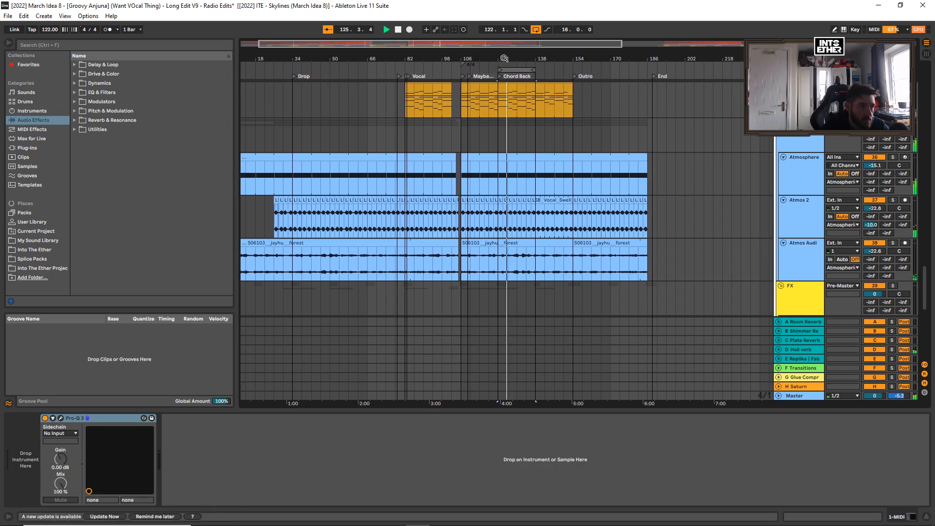
pyautogui.moveTo(504, 58); pyautogui.dragTo(505, 99)
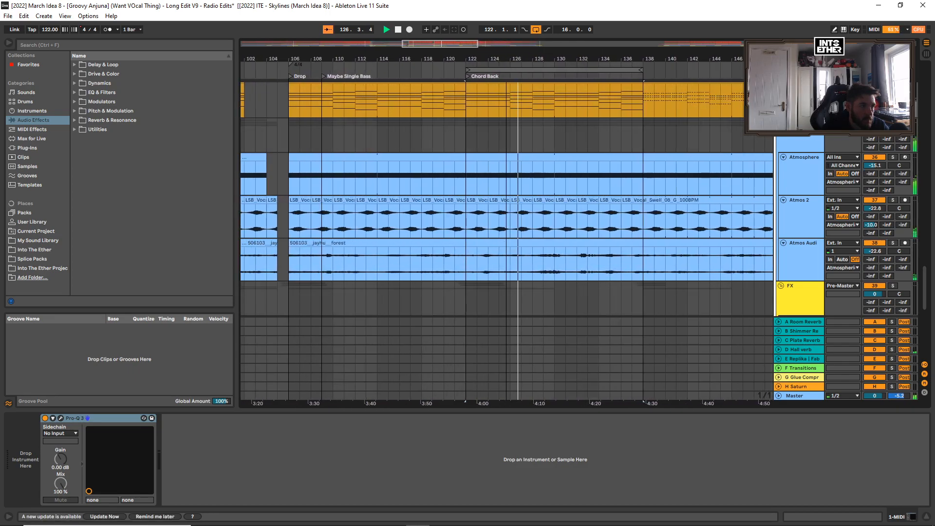
pyautogui.click(565, 72)
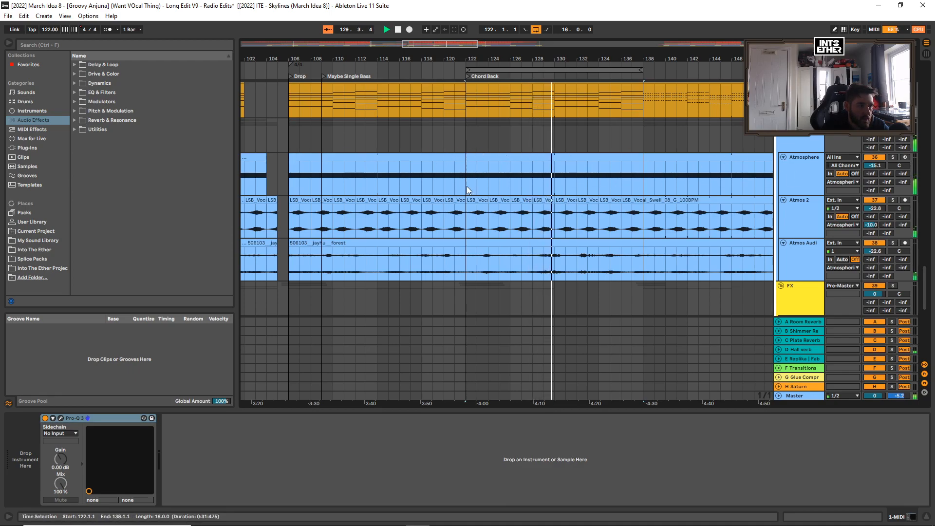
# Listen to the Atmosphere track on its own from the Chord Back marker, ending its solo when done
pyautogui.click(895, 159)
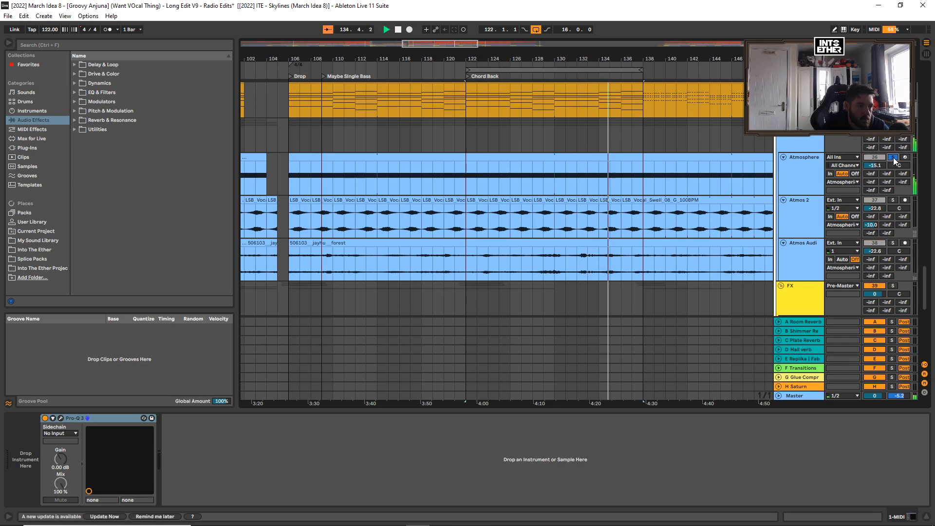
pyautogui.click(495, 76)
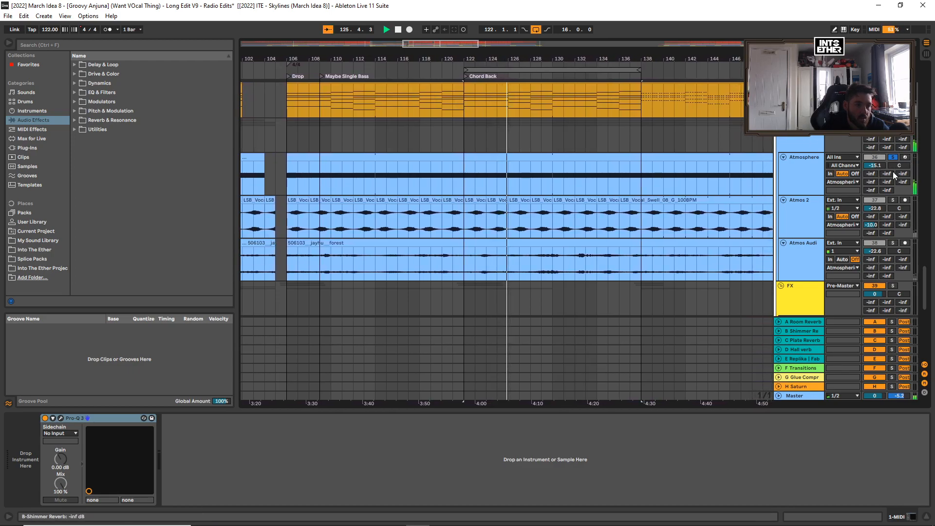
pyautogui.click(893, 157)
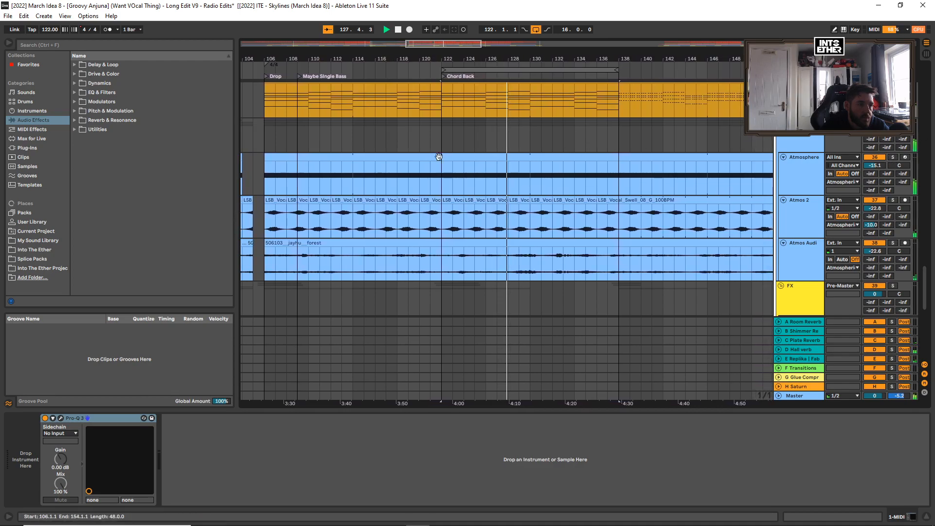
# Solo the Atmos 2 track and inspect its LSB_Vocal_Swell audio clips
pyautogui.click(894, 201)
pyautogui.click(805, 217)
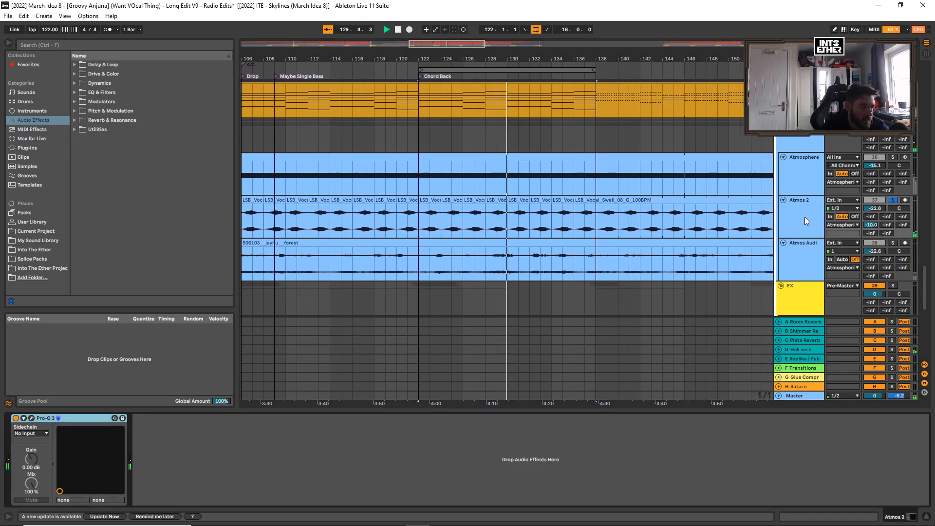
pyautogui.click(508, 201)
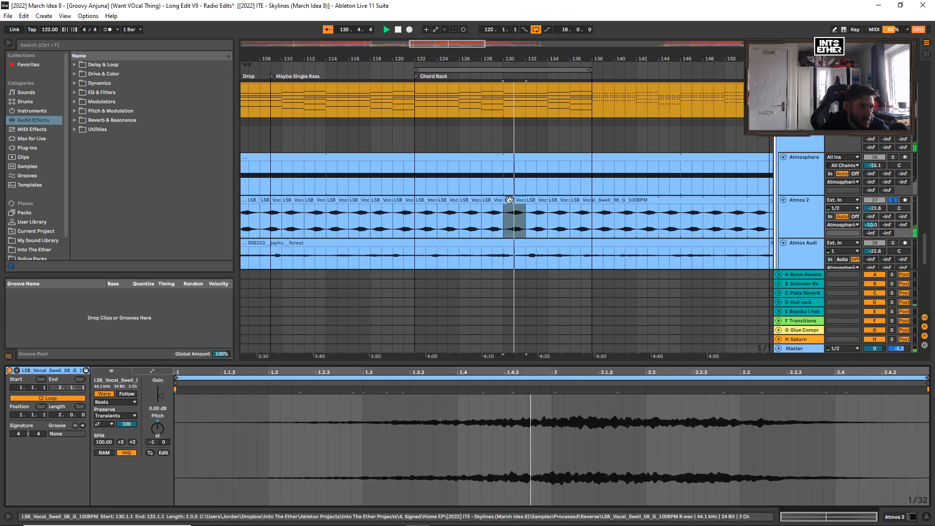
pyautogui.click(628, 202)
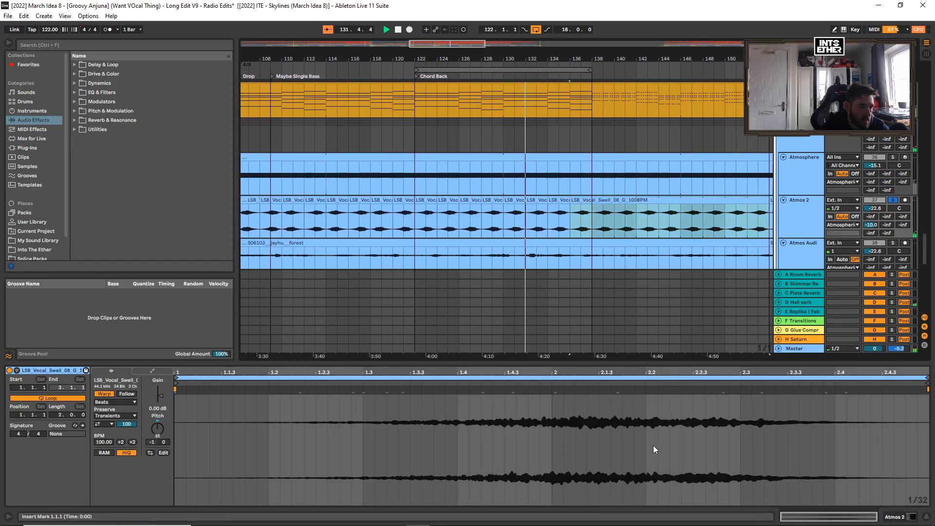
pyautogui.scroll(-2, 639, 186)
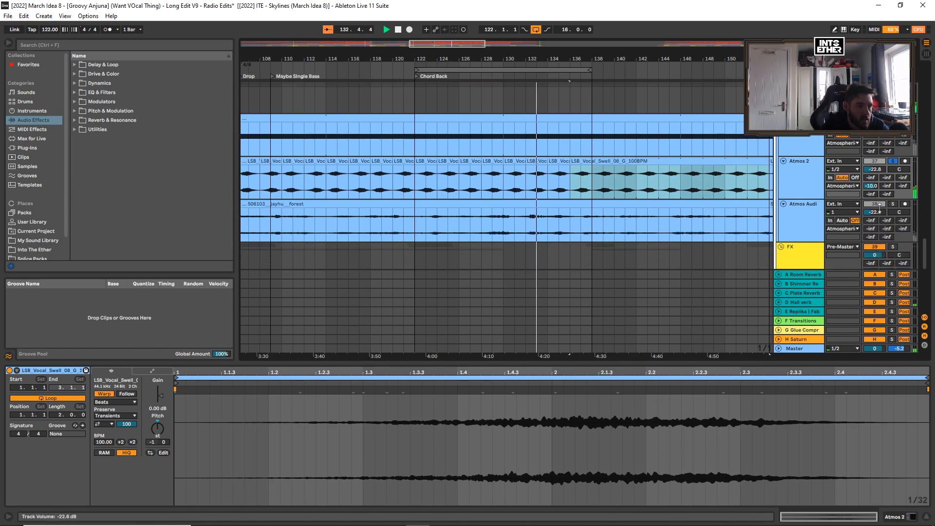
# Solo the Atmos Audio track with the forest recording and listen to it
pyautogui.click(893, 204)
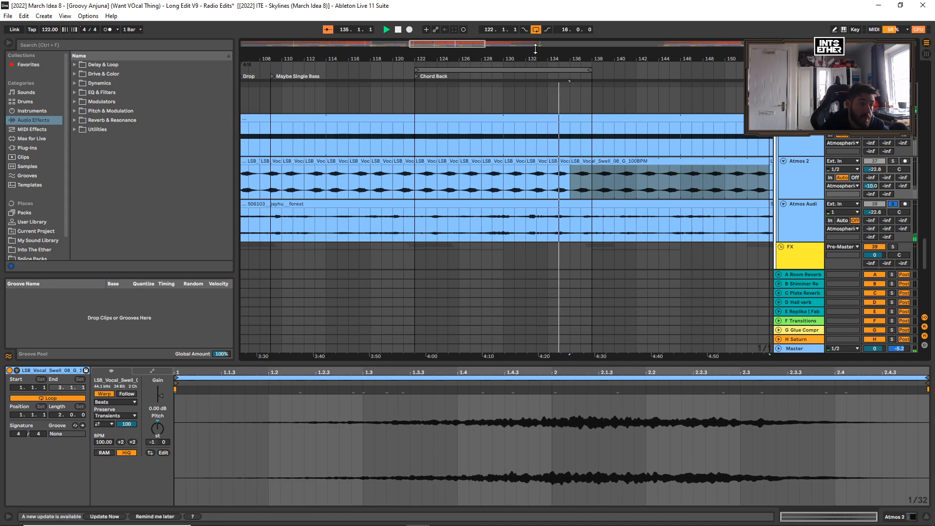
pyautogui.scroll(-3, 541, 180)
pyautogui.scroll(2, 600, 177)
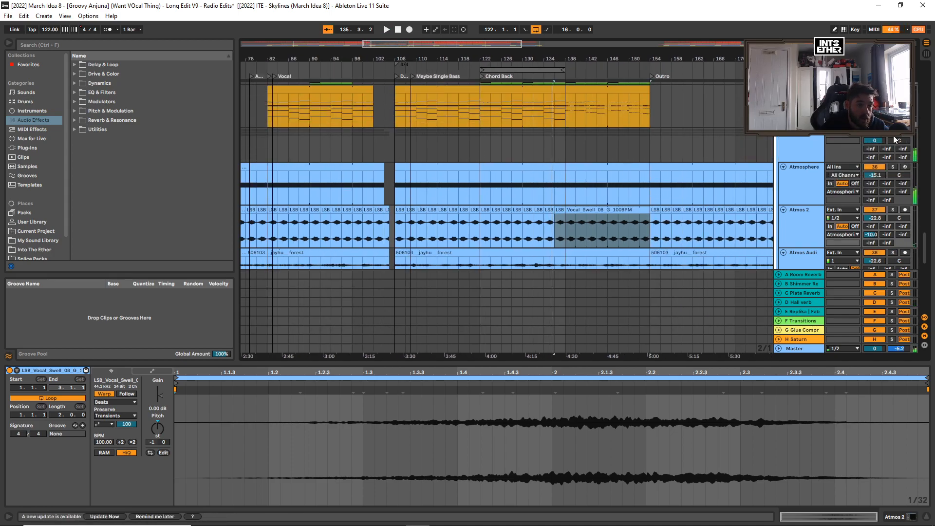
# Find the Main Bass and Sub tracks and play the Chord Back section from its start
pyautogui.scroll(10, 927, 260)
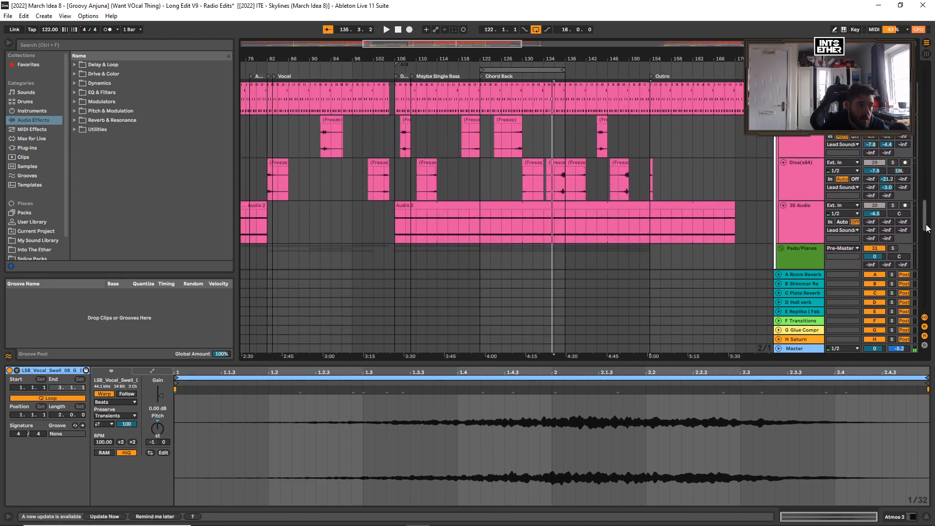
pyautogui.scroll(8, 928, 235)
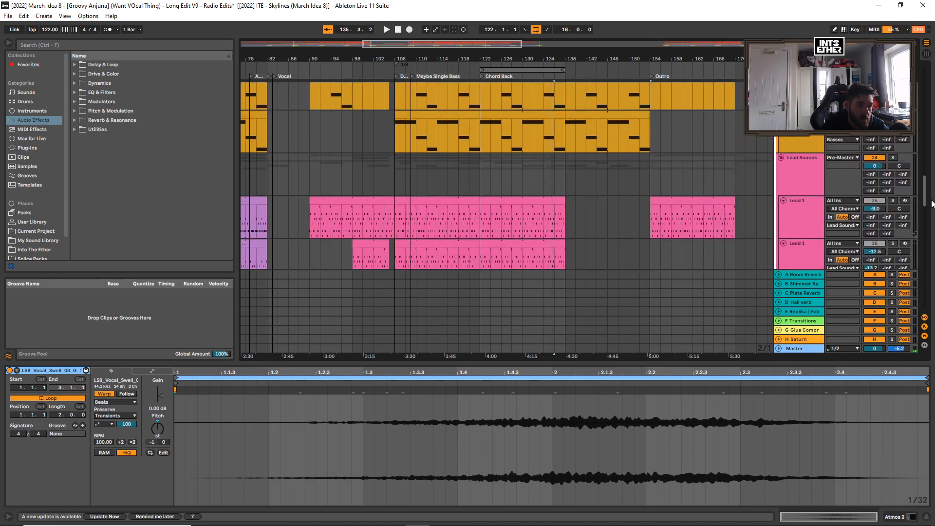
pyautogui.scroll(-2, 932, 194)
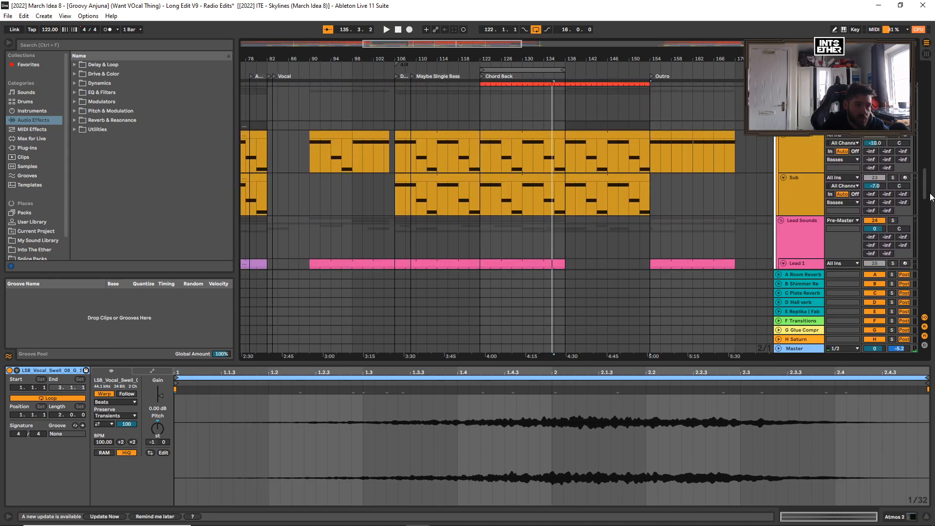
pyautogui.scroll(1, 877, 145)
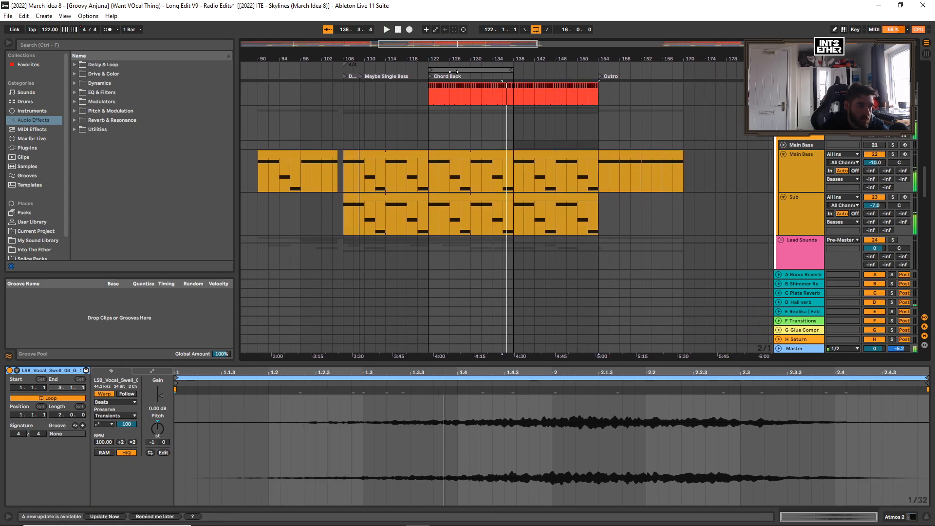
pyautogui.click(454, 71)
pyautogui.scroll(-2, 439, 136)
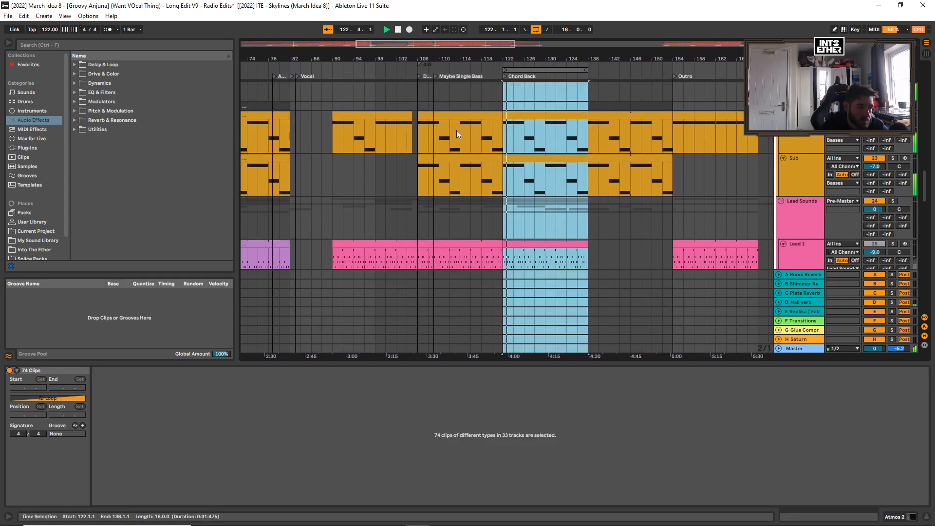
# Add the Lead 2 and Piano 1 tracks to the soloed tracks while the Chord Back section plays
pyautogui.moveTo(925, 187); pyautogui.dragTo(927, 208)
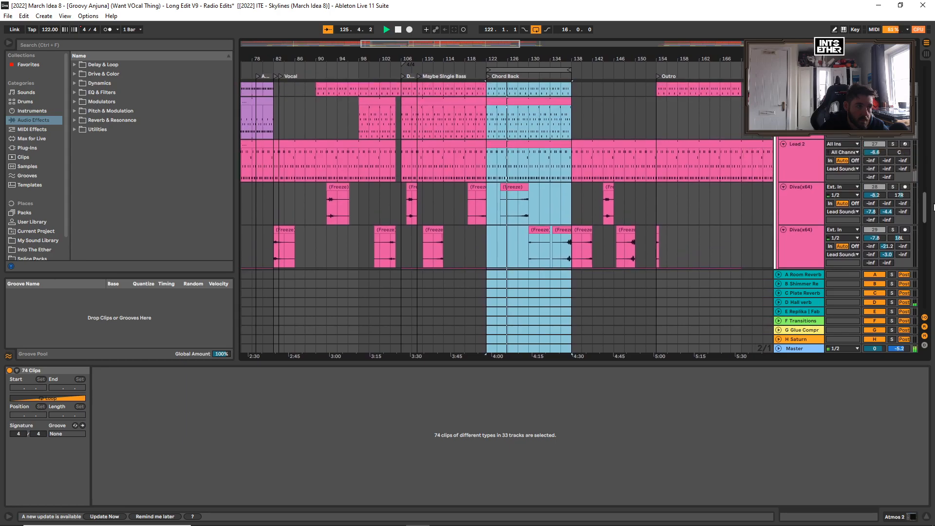
pyautogui.click(893, 144)
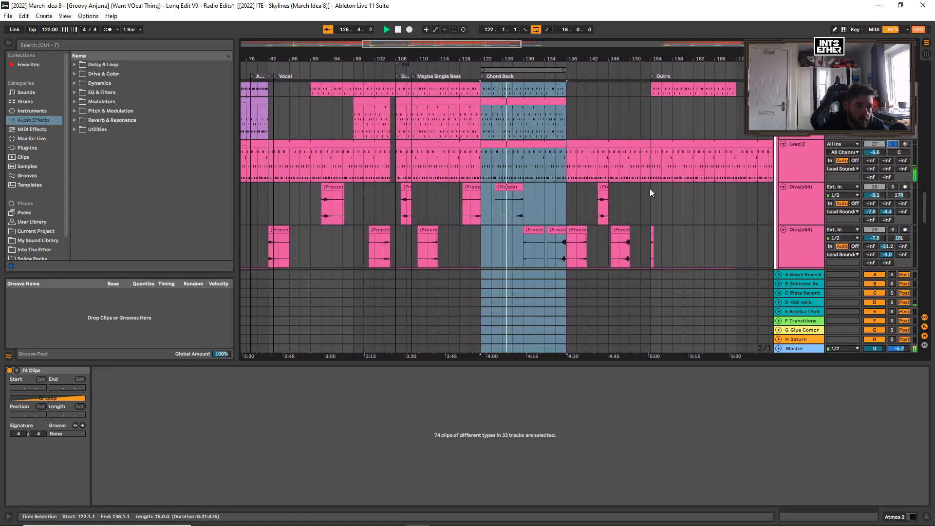
pyautogui.scroll(-2, 584, 142)
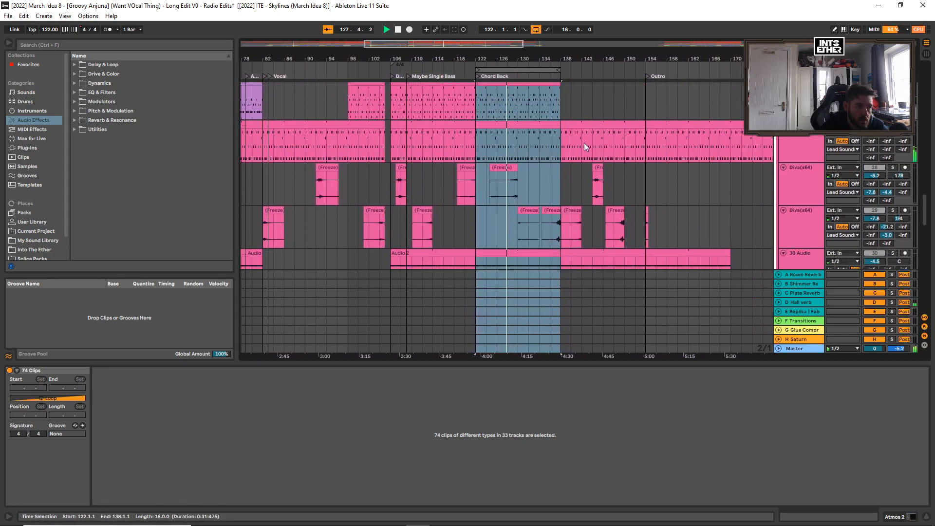
pyautogui.scroll(-6, 583, 146)
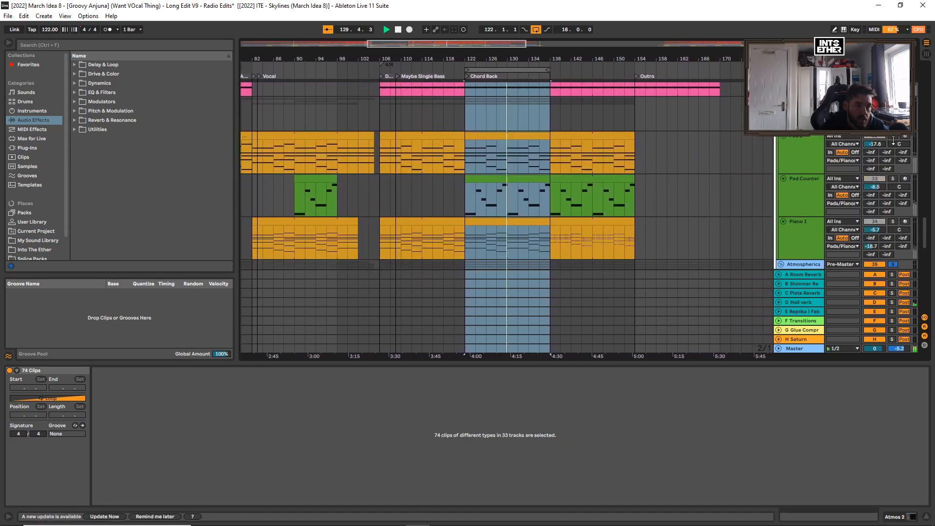
pyautogui.click(893, 221)
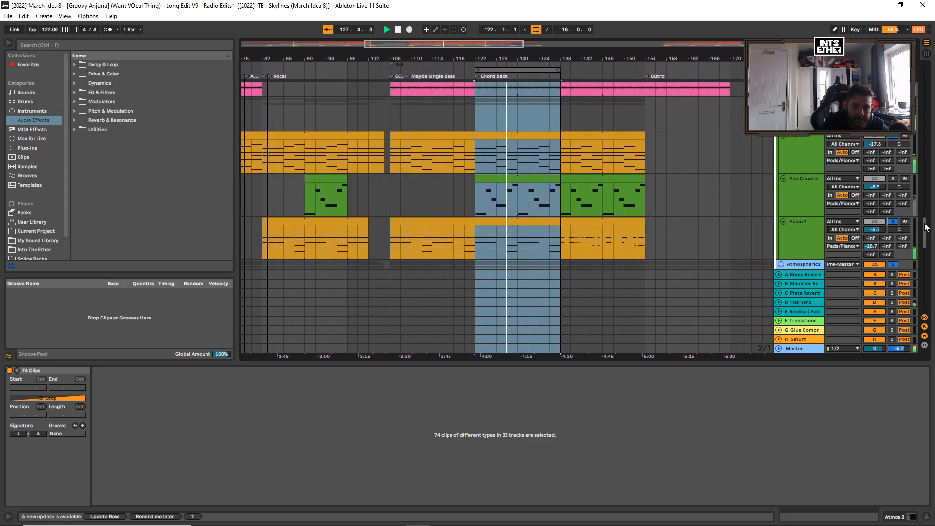
# Add the upper Lead 1 track to the soloed tracks and restart playback of the Chord Back section
pyautogui.moveTo(920, 225); pyautogui.dragTo(932, 195)
pyautogui.click(893, 154)
pyautogui.press('space')
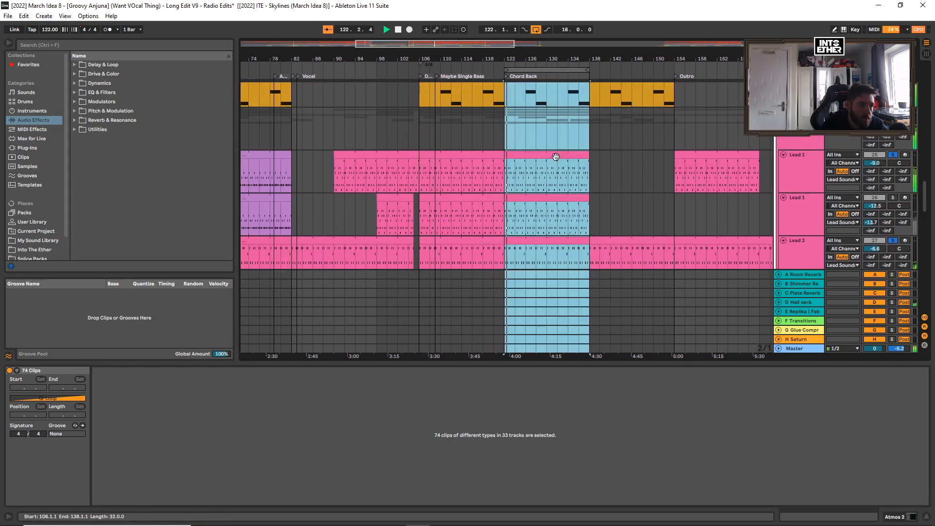
# Open the Lead 1 clip in the Chord Back section and examine its MIDI notes in an enlarged clip view
pyautogui.click(555, 157)
pyautogui.moveTo(542, 363); pyautogui.dragTo(572, 164)
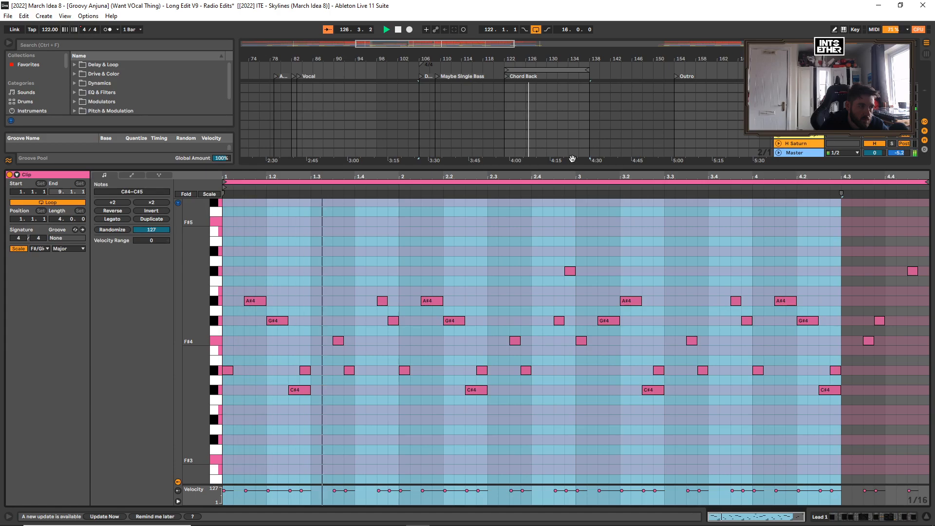
pyautogui.moveTo(577, 168); pyautogui.dragTo(577, 373)
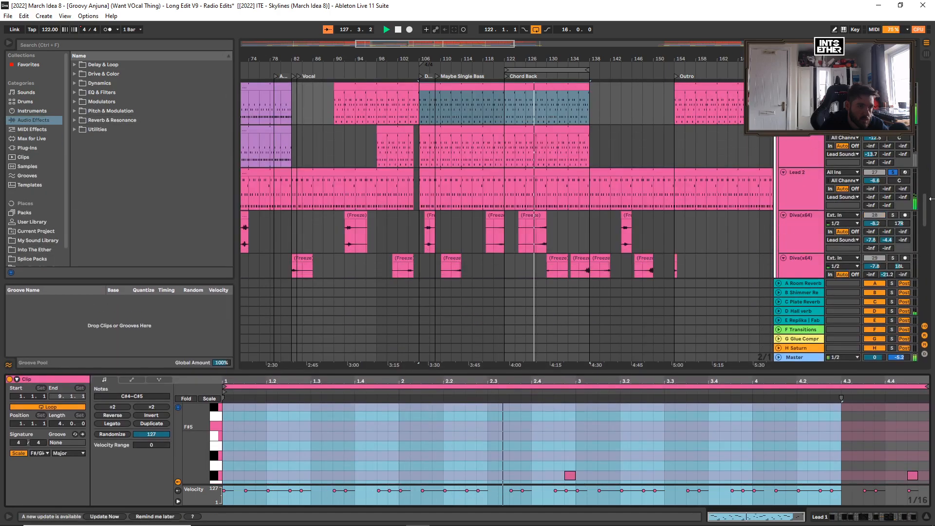
# Clear the soloed tracks, select the Chord Back loop range and play it with the full arrangement
pyautogui.moveTo(926, 207); pyautogui.dragTo(926, 196)
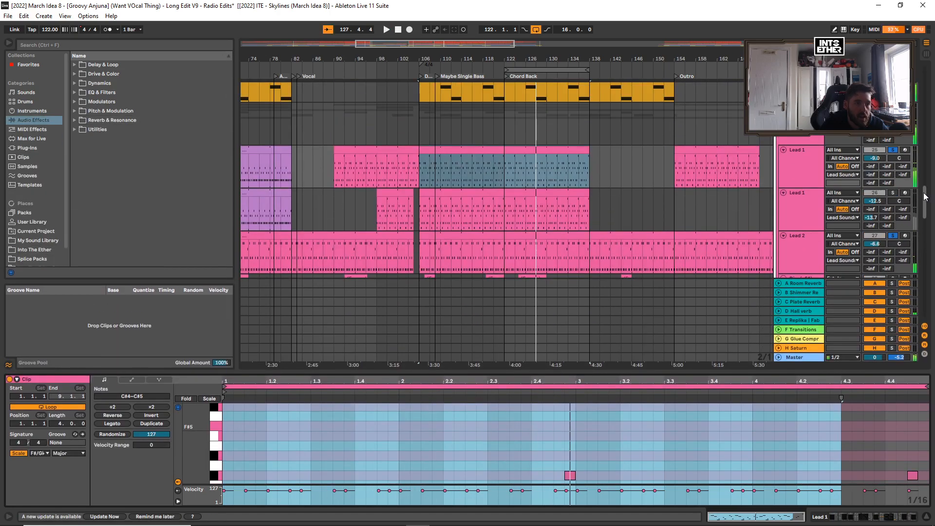
pyautogui.click(894, 150)
pyautogui.click(544, 69)
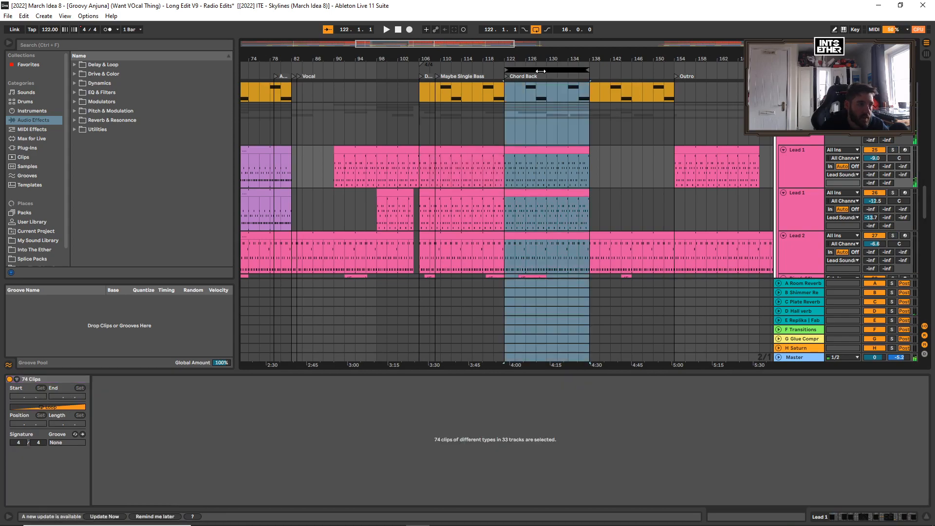
pyautogui.press('space')
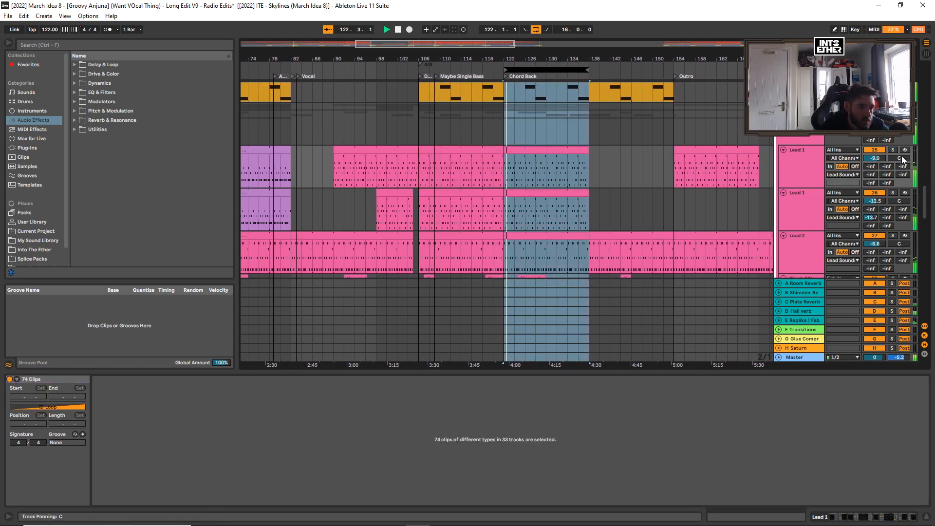
# Examine the Lead 2, Diva and 30 Audio tracks across the Chord Back section
pyautogui.moveTo(927, 195)
pyautogui.mouseDown()
pyautogui.moveTo(930, 219)
pyautogui.moveTo(930, 210)
pyautogui.mouseUp()
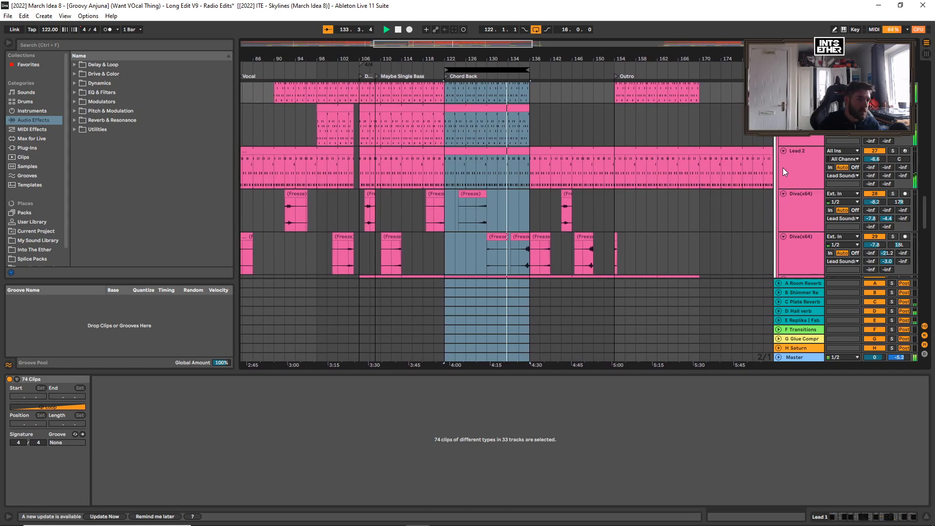
pyautogui.moveTo(535, 59)
pyautogui.mouseDown()
pyautogui.moveTo(535, 51)
pyautogui.moveTo(535, 68)
pyautogui.mouseUp()
pyautogui.moveTo(926, 212); pyautogui.dragTo(931, 217)
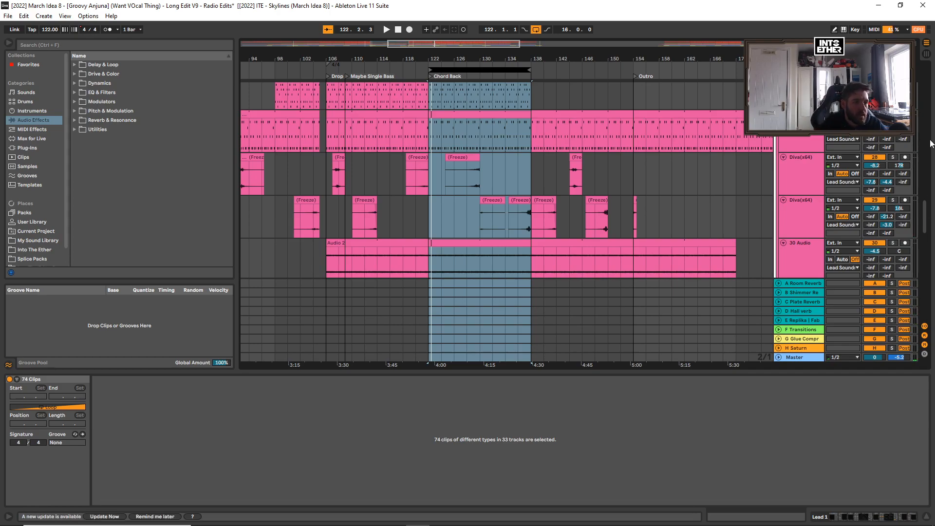
# Play the Chord Back section with the Kick Drum track soloed and show that track's device chain
pyautogui.moveTo(929, 224); pyautogui.dragTo(929, 87)
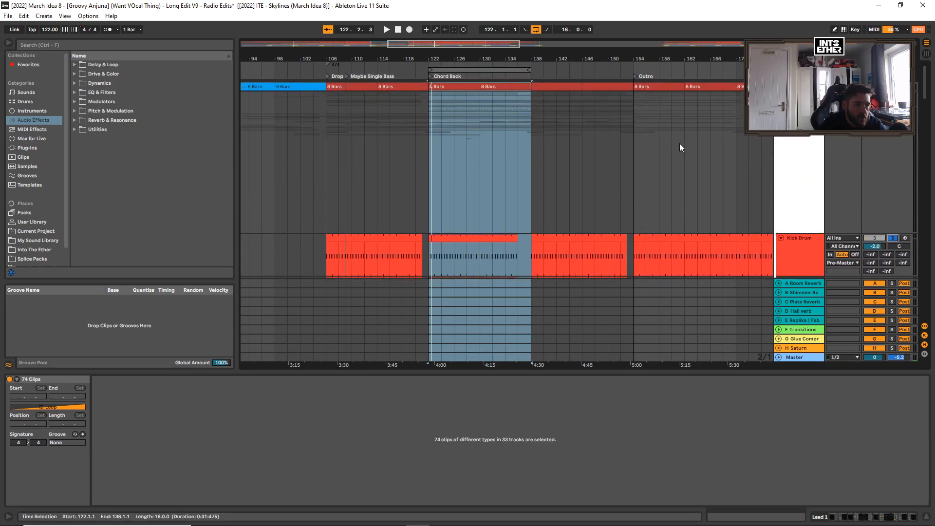
pyautogui.press('space')
pyautogui.scroll(-1, 801, 244)
pyautogui.click(799, 241)
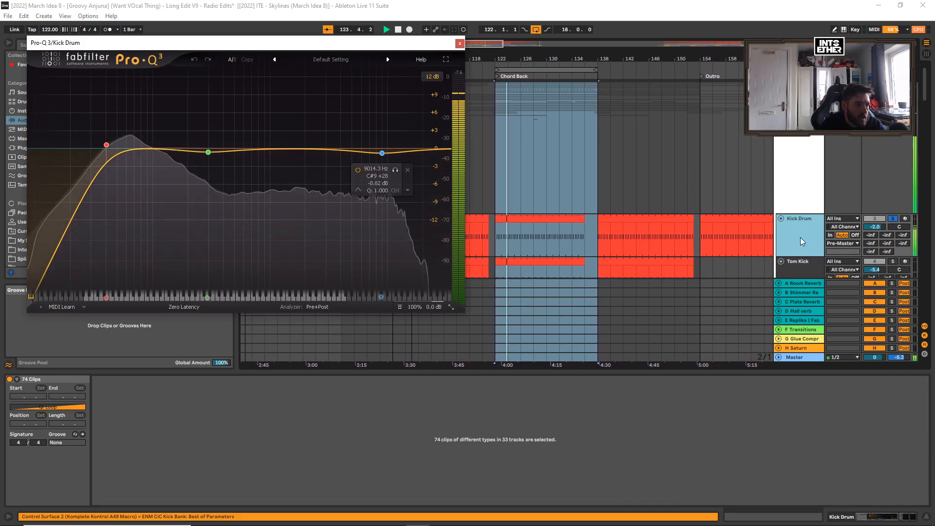
pyautogui.click(800, 238)
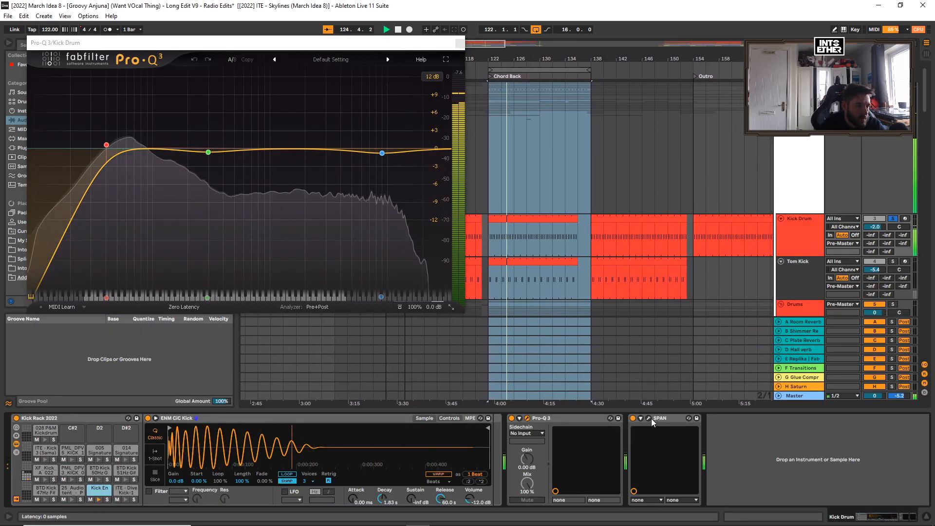
# Close the Kick Drum equalizer, solo only the Tom Kick track and show its device chain
pyautogui.click(459, 43)
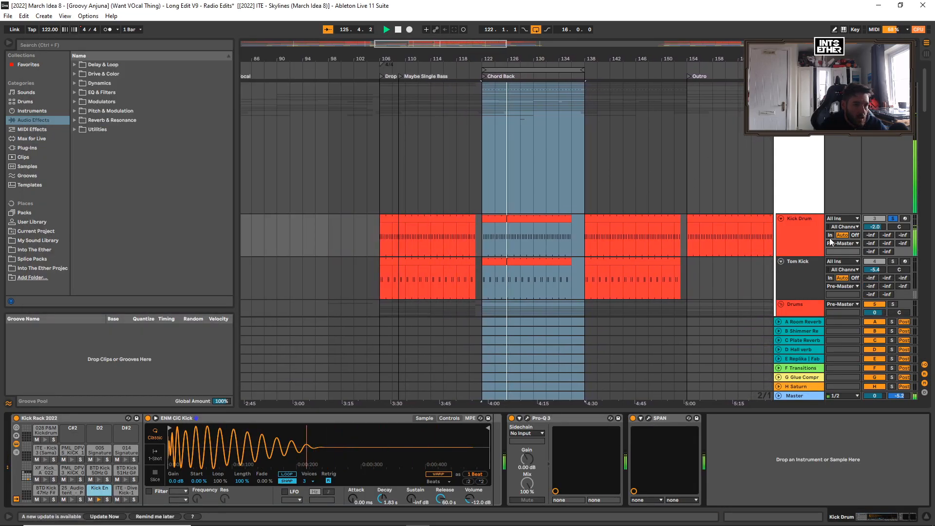
pyautogui.click(808, 263)
pyautogui.click(893, 241)
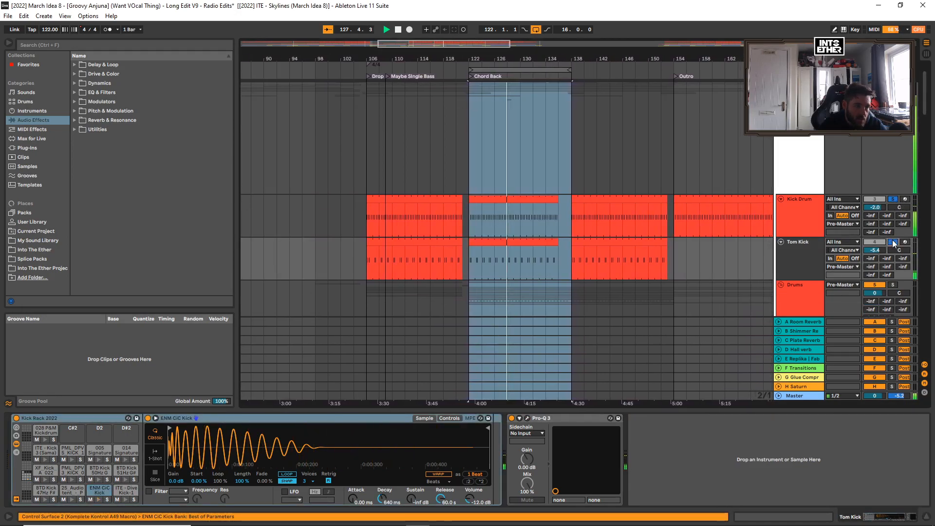
pyautogui.click(893, 241)
pyautogui.click(814, 261)
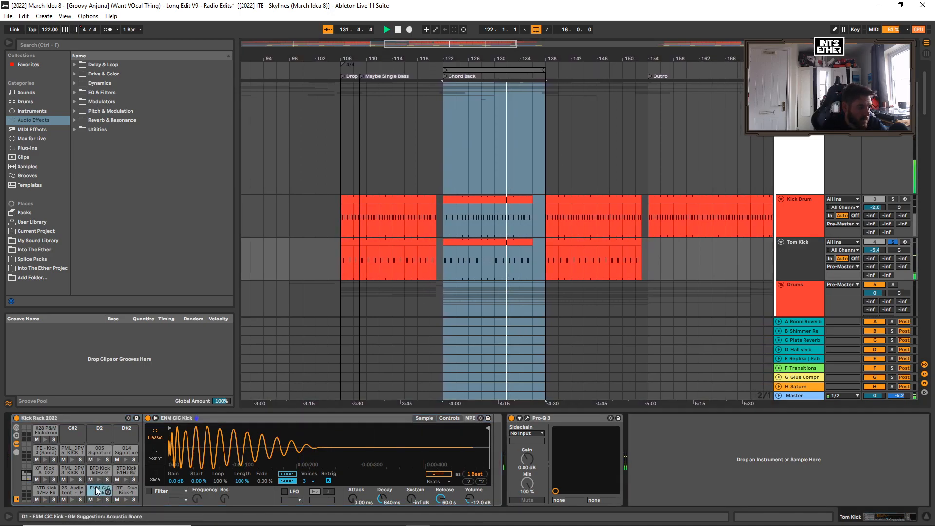
# Move the high cut in Tom Kick's Pro-Q 3 to about 455 Hz and set its kick sample's decay to 291 ms
pyautogui.click(527, 419)
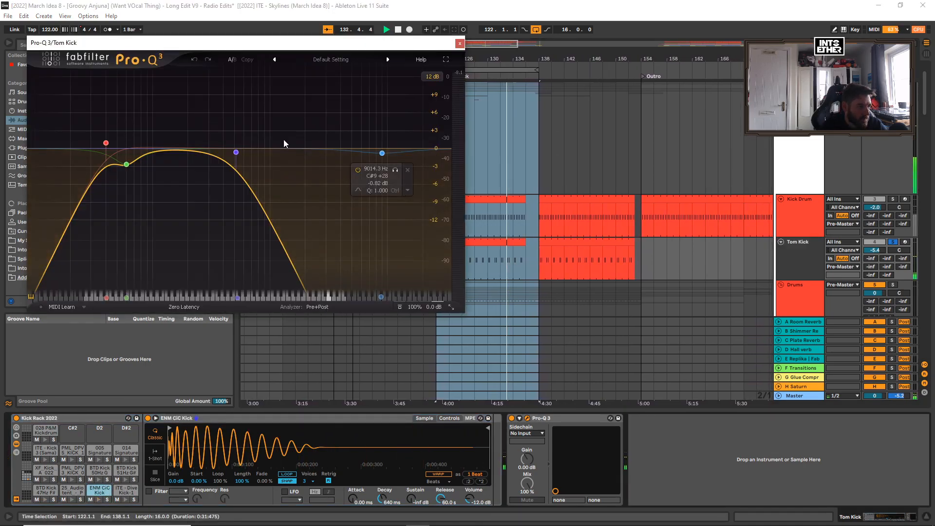
pyautogui.moveTo(236, 152); pyautogui.dragTo(229, 152)
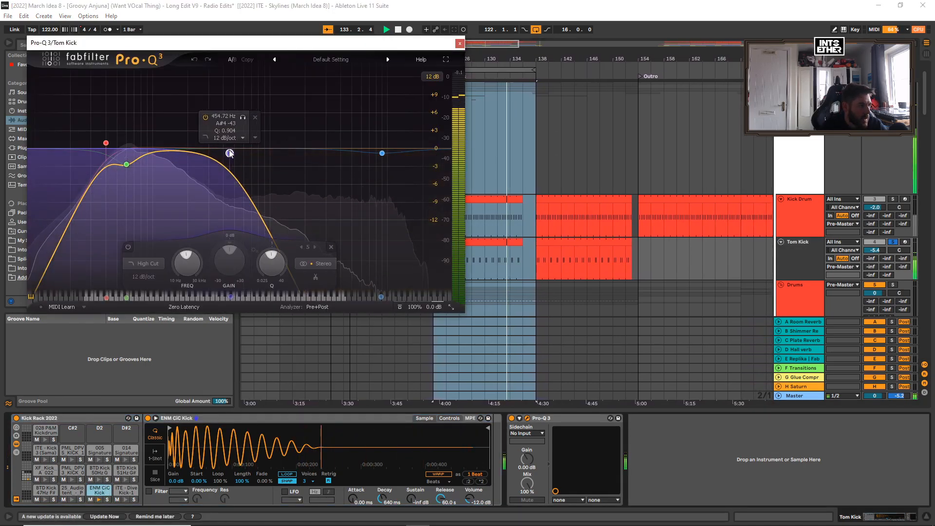
pyautogui.click(512, 420)
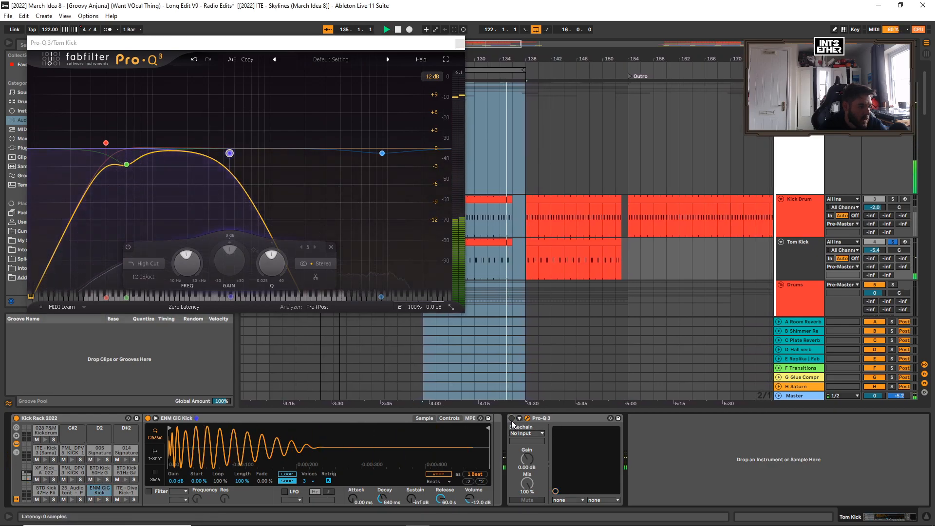
pyautogui.moveTo(397, 502); pyautogui.dragTo(457, 467)
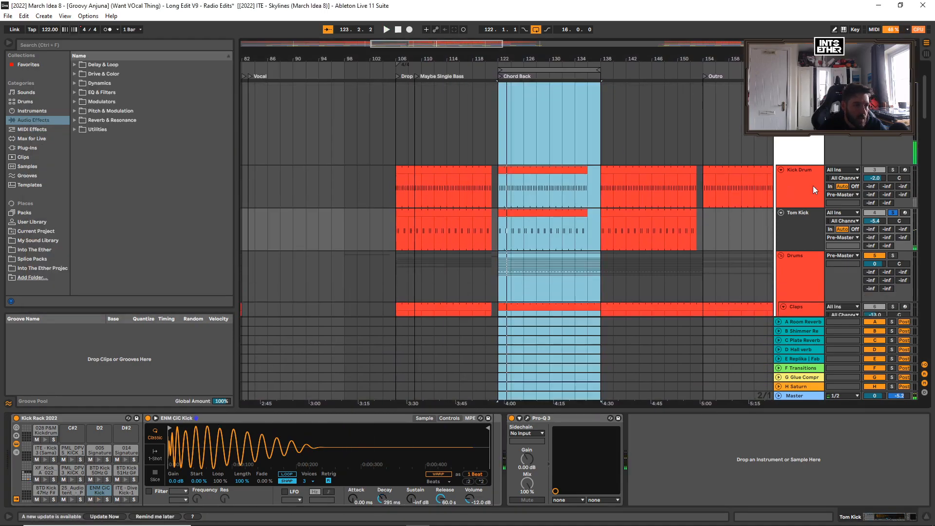
# Play the Chord Back section with the Drums group soloed and add Tom Kick to the solo
pyautogui.scroll(-3, 762, 208)
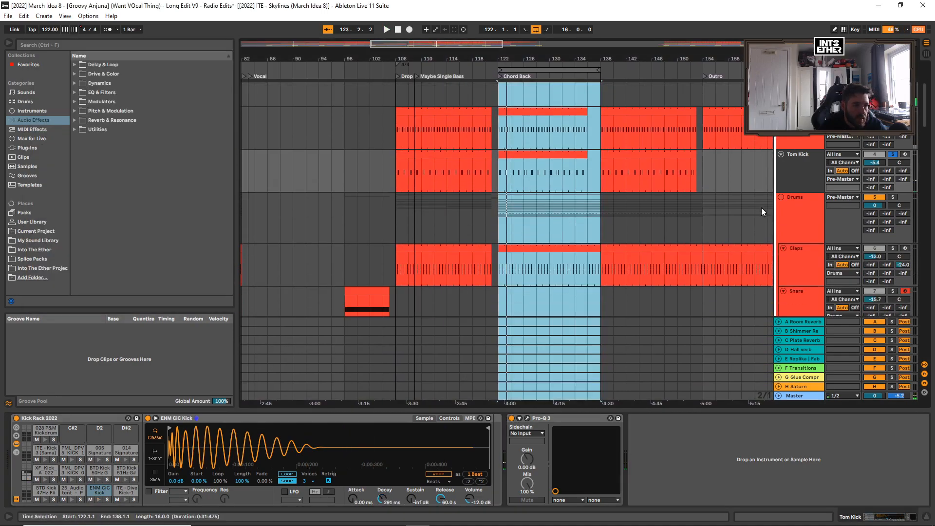
pyautogui.click(894, 197)
pyautogui.press('space')
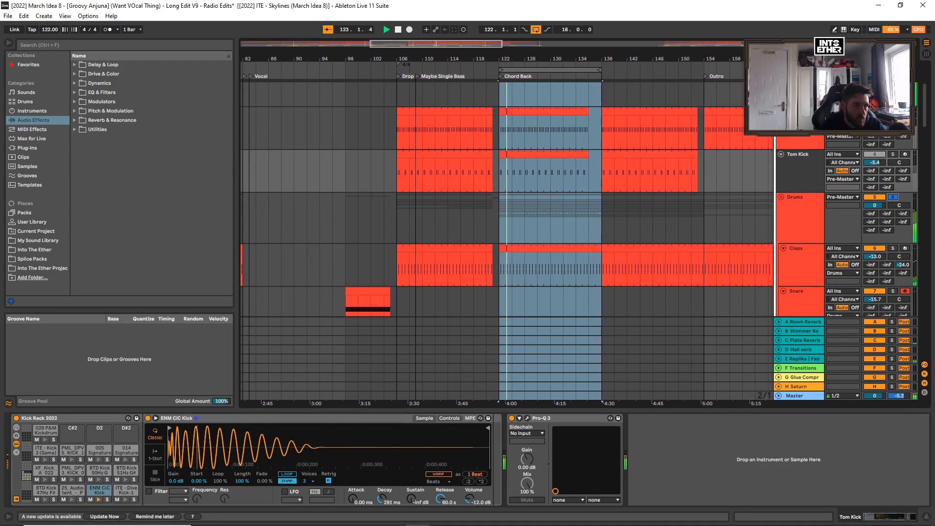
pyautogui.keyDown('ctrl'); pyautogui.click(894, 154); pyautogui.keyUp('ctrl')
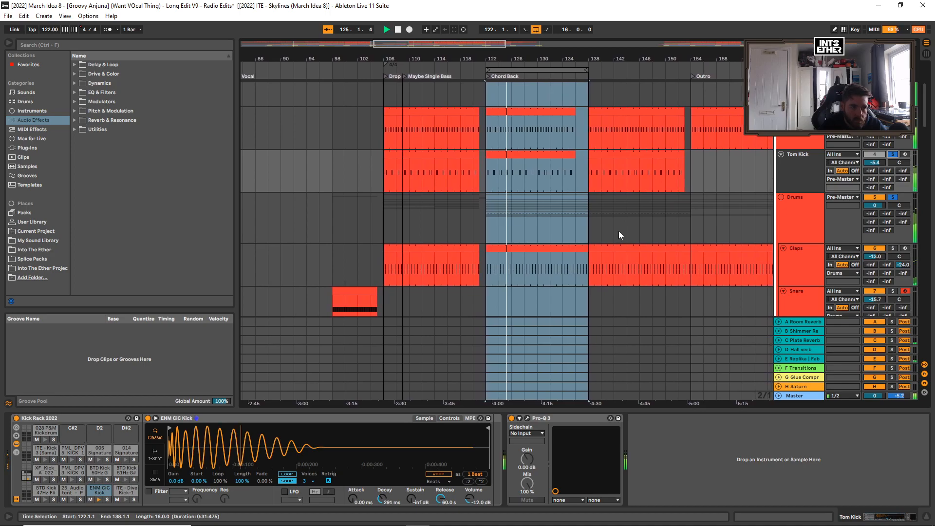
# Show the Claps track's drum rack and inspect the 018 and 003 Classic House Clap samples
pyautogui.scroll(-3, 619, 230)
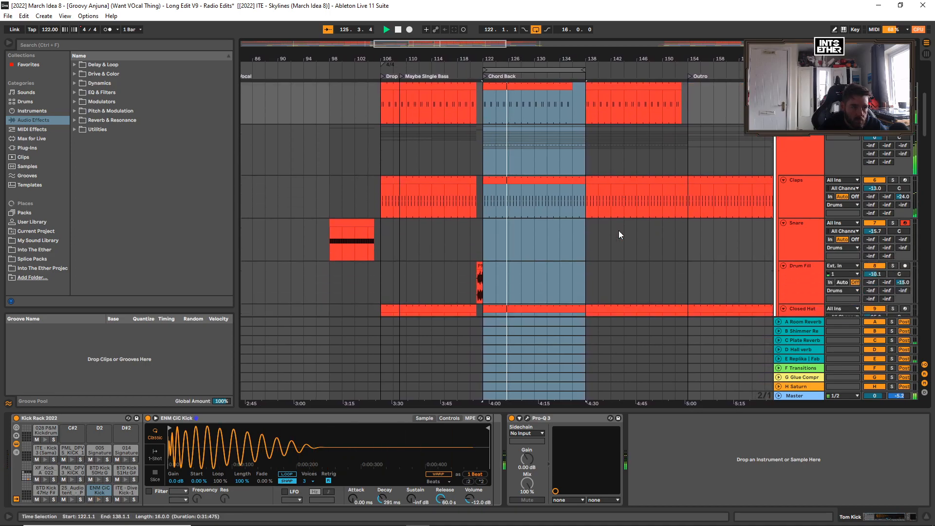
pyautogui.click(806, 197)
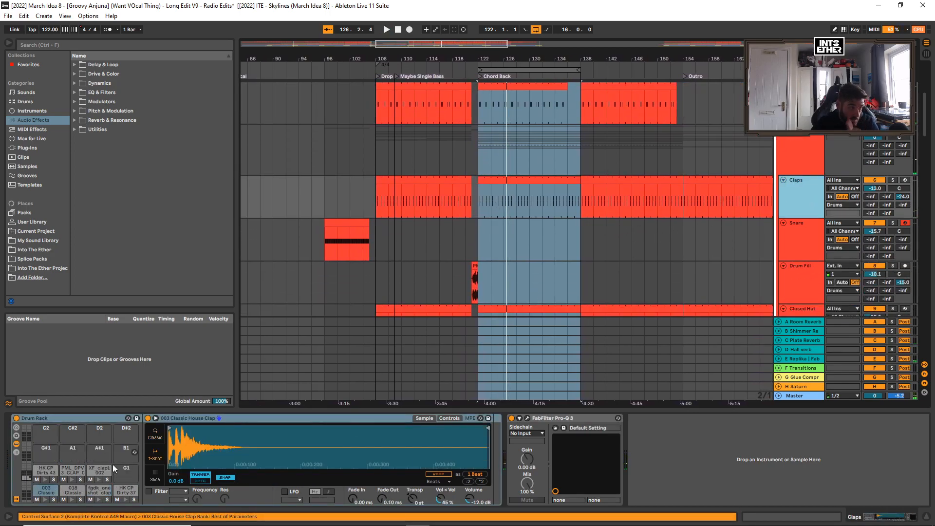
pyautogui.click(73, 492)
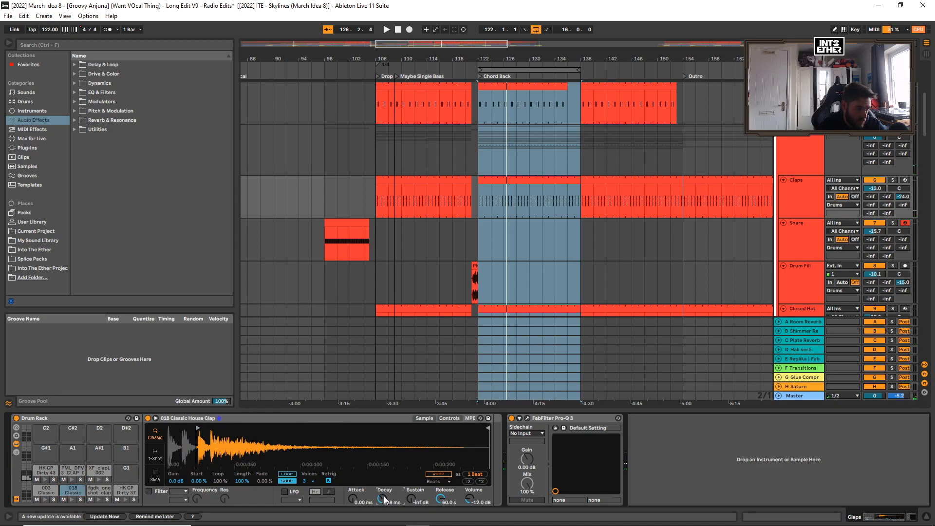
pyautogui.click(46, 499)
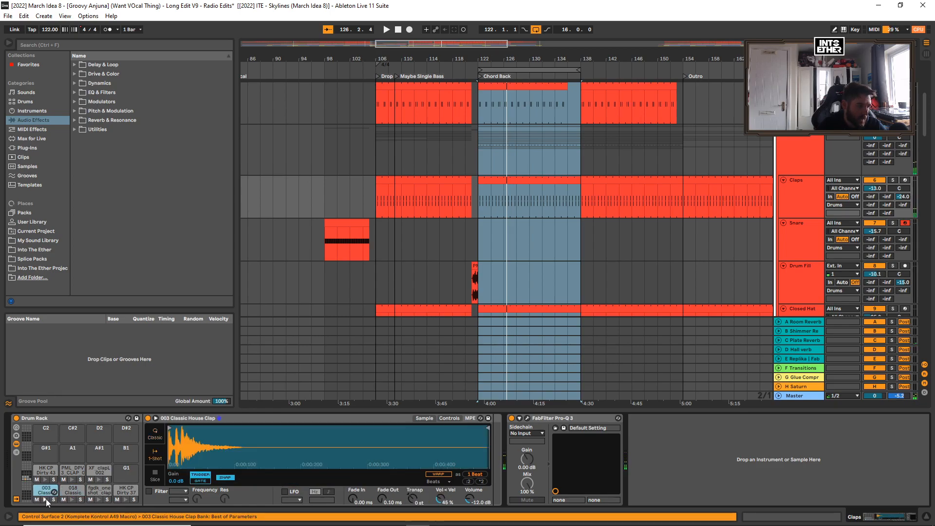
# Examine the Claps track's Pro-Q 3 curve during playback, closing the equalizer when done
pyautogui.click(527, 418)
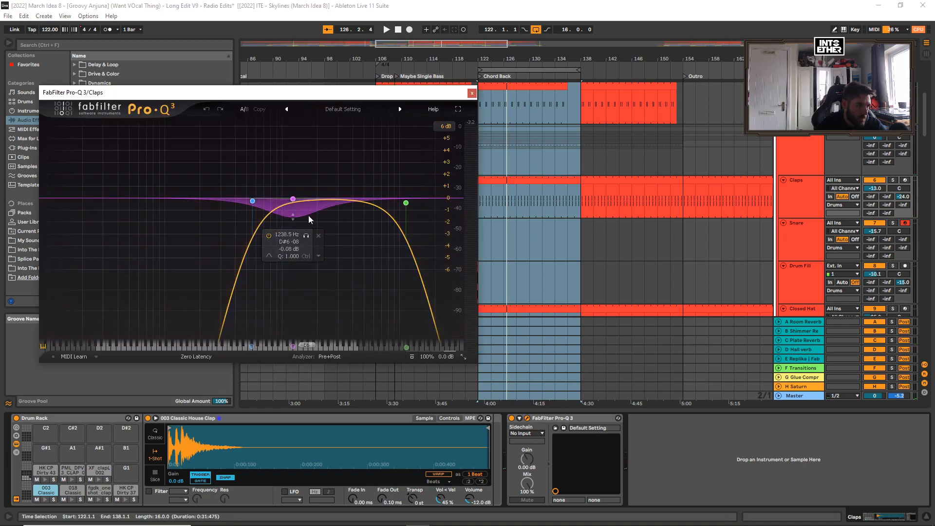
pyautogui.press('space')
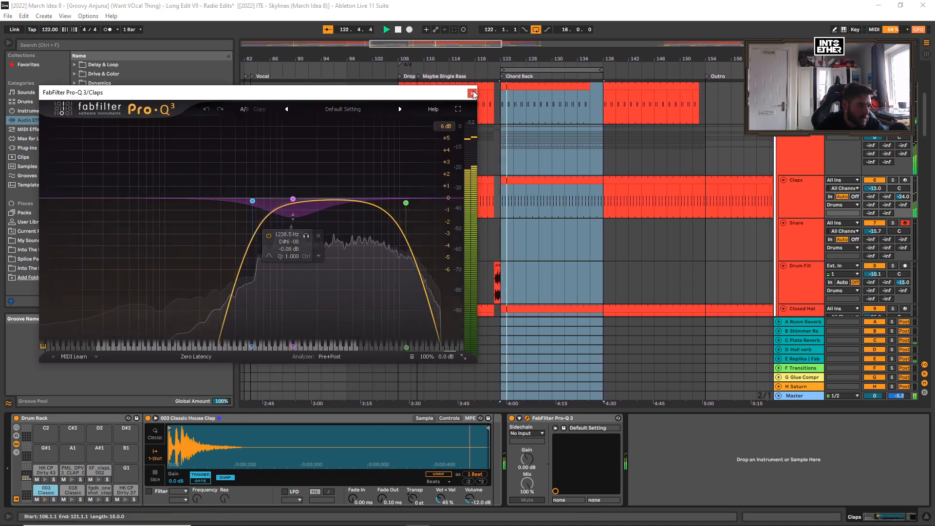
pyautogui.click(472, 93)
# Solo the Drum Fill track and play its fill leading into Chord Back in an enlarged timeline view
pyautogui.scroll(-3, 686, 187)
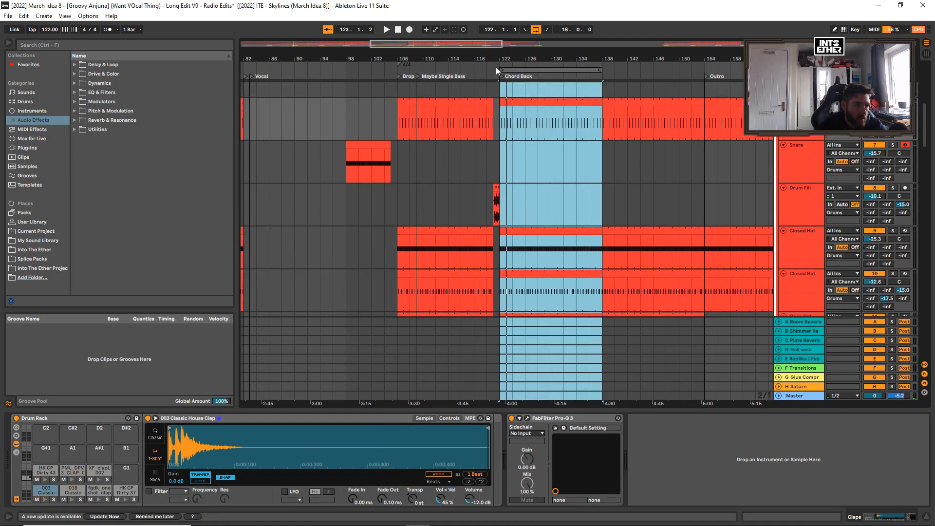
pyautogui.scroll(3, 497, 69)
pyautogui.click(891, 189)
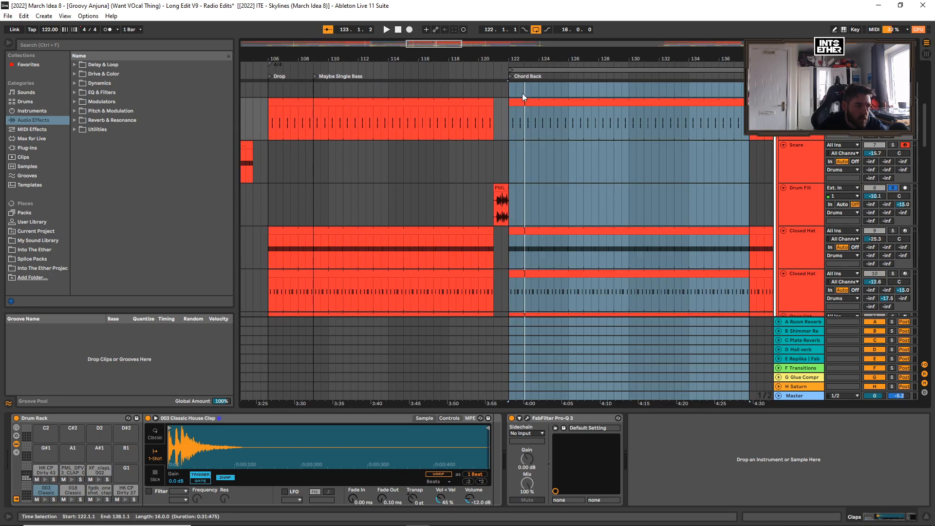
pyautogui.click(492, 76)
pyautogui.moveTo(503, 60); pyautogui.dragTo(503, 122)
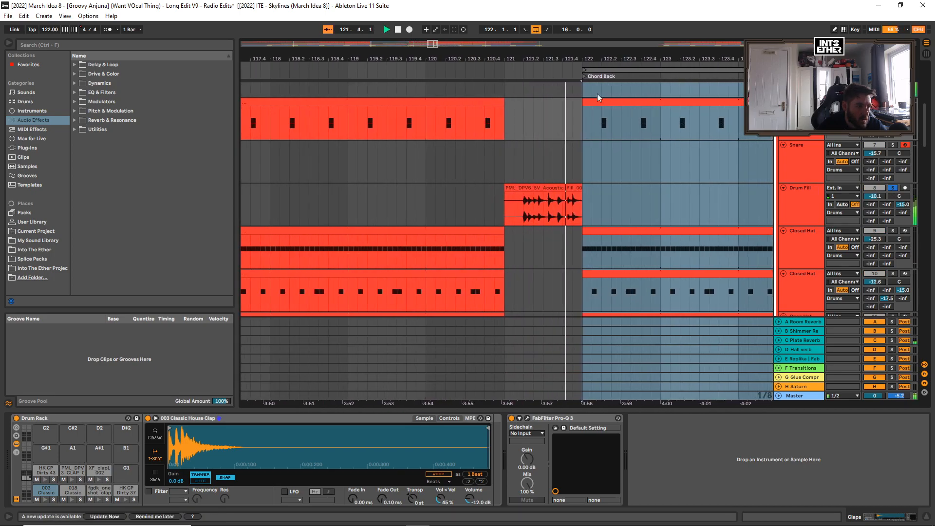
# Show the Drum Fill track's devices and check its Pro-Q 3 equalizer
pyautogui.click(796, 204)
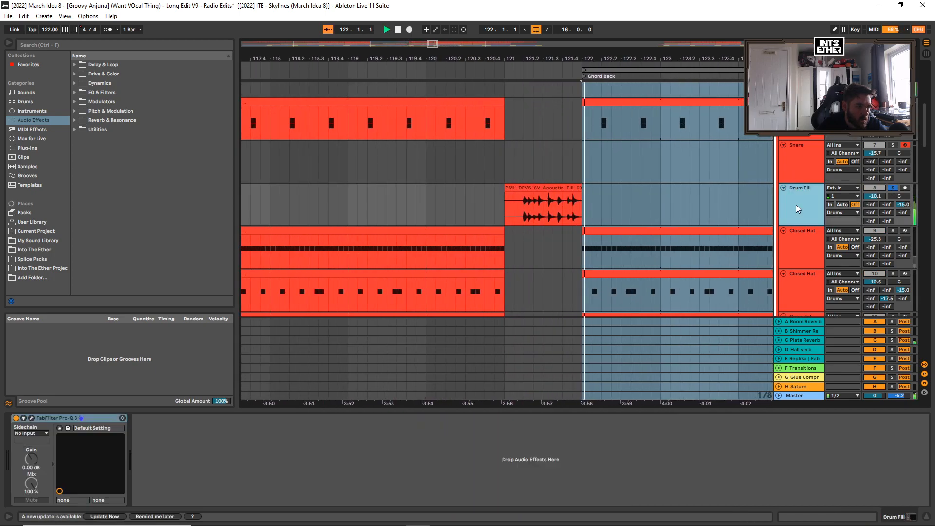
pyautogui.click(31, 418)
pyautogui.click(494, 186)
# Play the first Closed Hat track soloed from the start of Chord Back, then inspect its drum rack and MIDI clip
pyautogui.moveTo(596, 58); pyautogui.dragTo(414, 55)
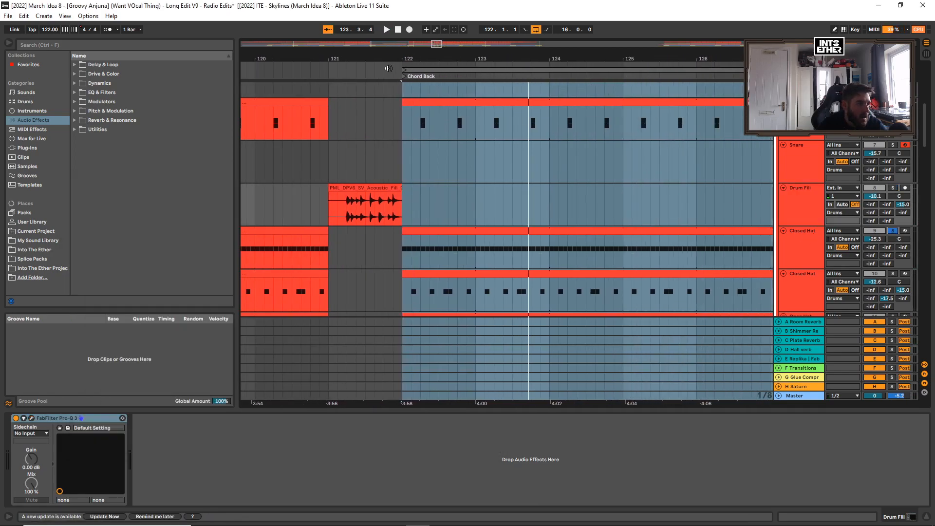
pyautogui.click(405, 69)
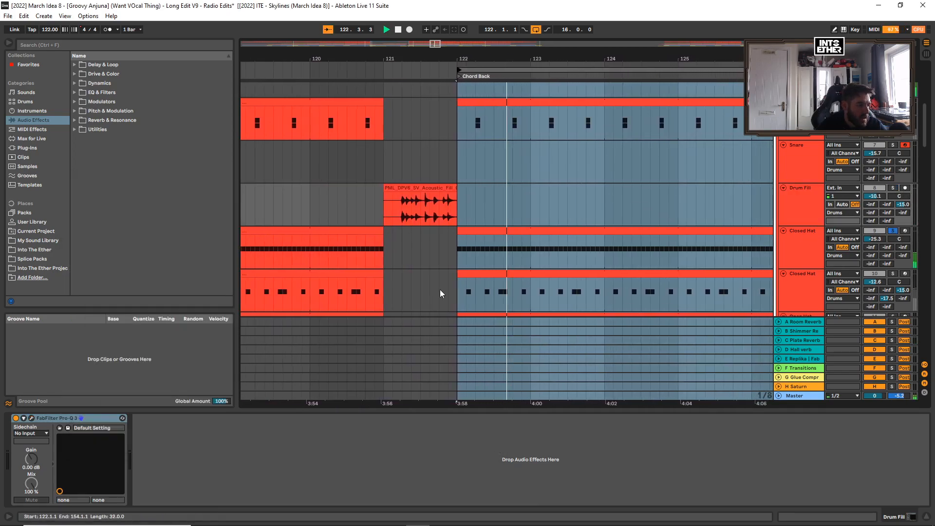
pyautogui.click(794, 247)
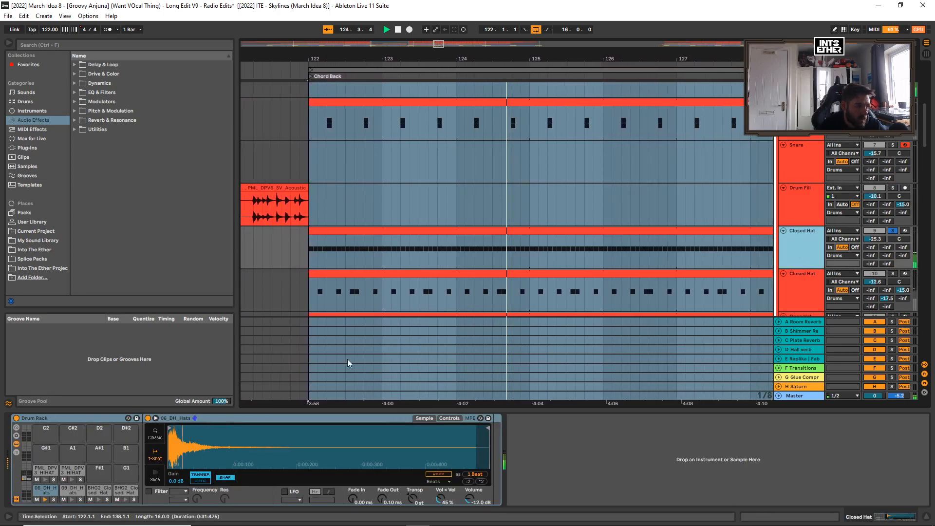
pyautogui.press('space')
pyautogui.click(518, 229)
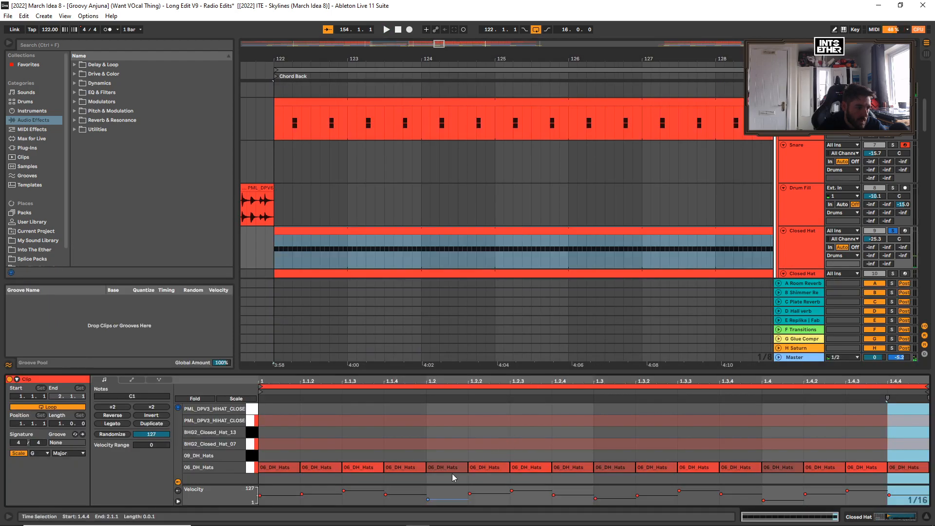
# Play the second Closed Hat track soloed and inspect its drum rack and the MIDI notes of its Chord Back clip
pyautogui.scroll(-3, 661, 222)
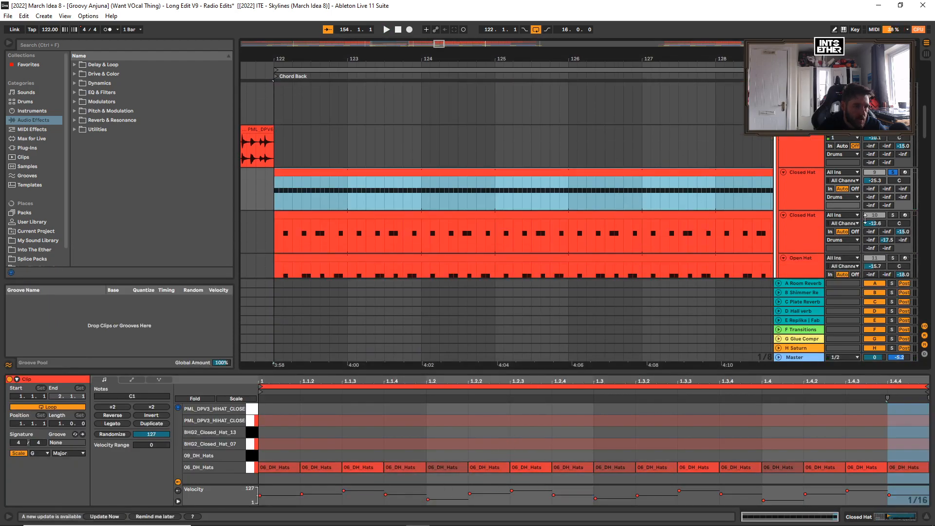
pyautogui.click(894, 217)
pyautogui.press('space')
pyautogui.click(820, 233)
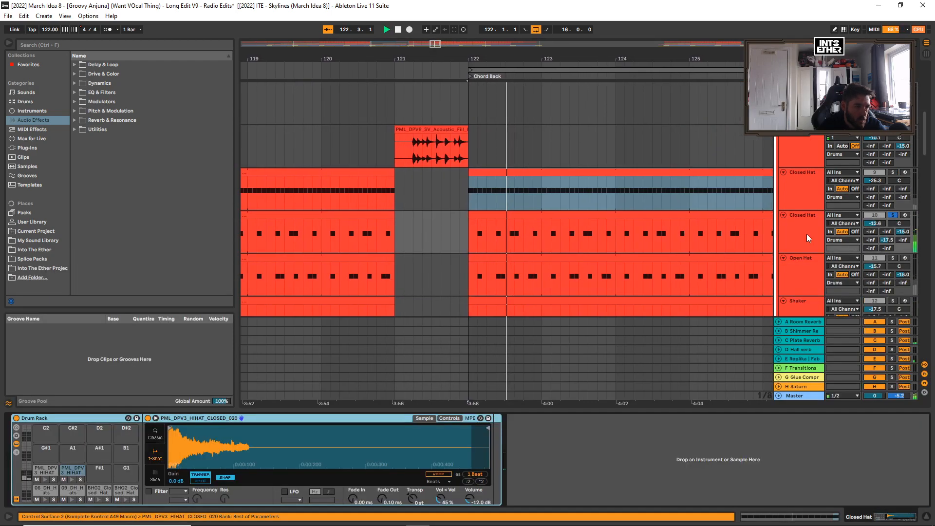
pyautogui.click(684, 216)
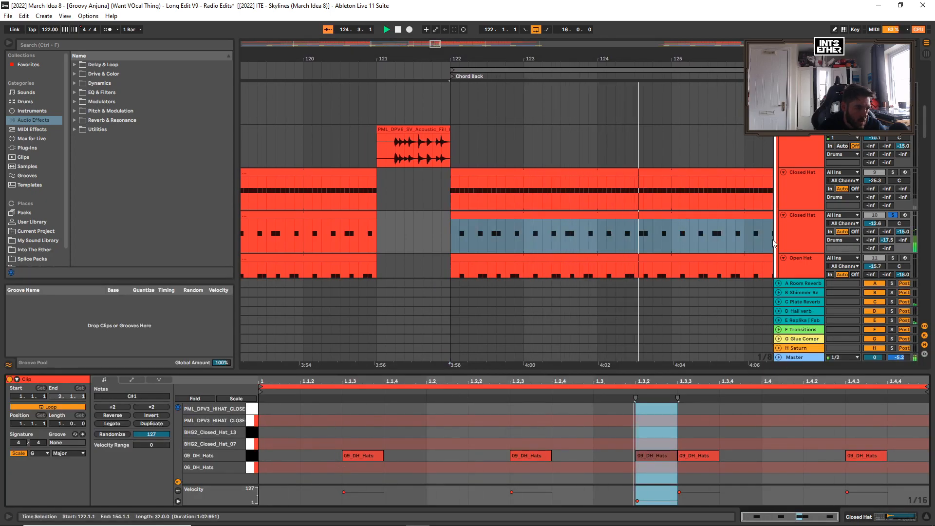
# Set the second Closed Hat's Plate Reverb send to -17.8 dB and its Replika send to -20.6 dB, then show its drum rack
pyautogui.click(808, 232)
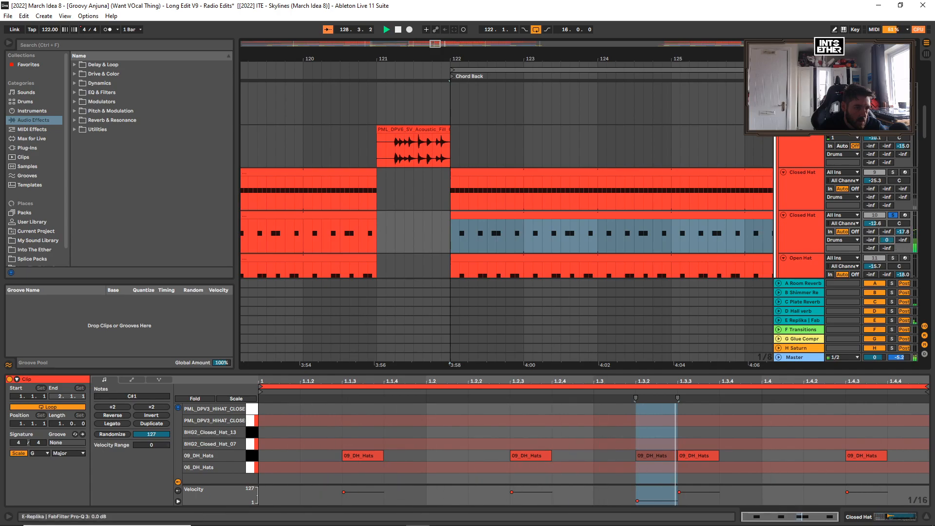
pyautogui.scroll(-1, 692, 219)
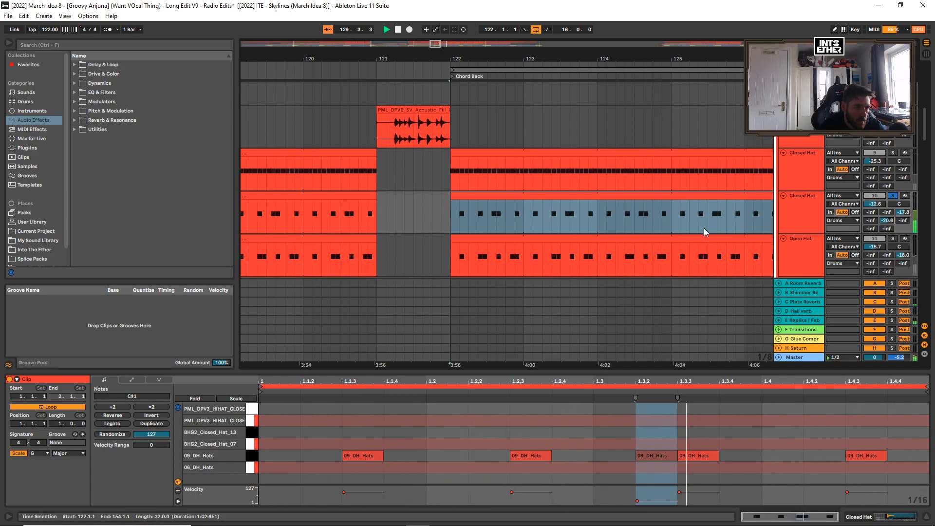
pyautogui.click(807, 214)
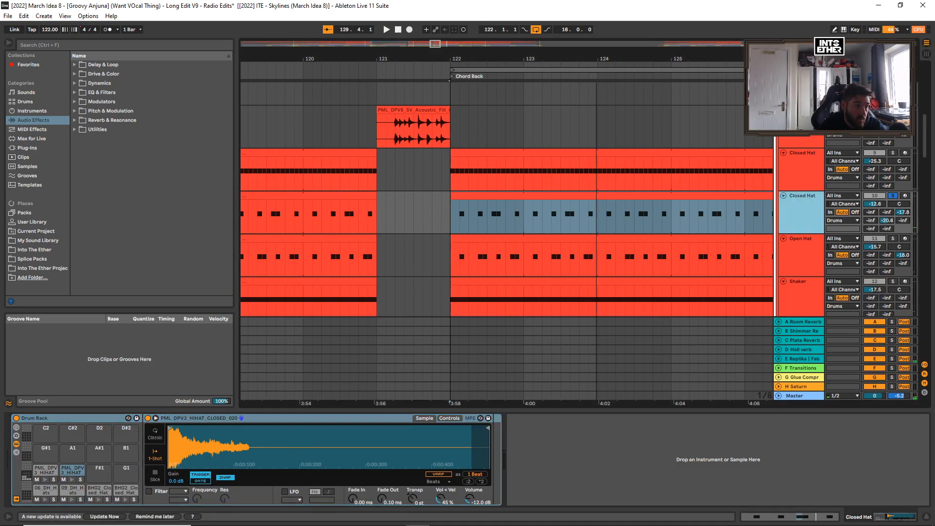
# Play the Open Hat track soloed from the start of Chord Back and show its device chain
pyautogui.scroll(-2, 662, 214)
pyautogui.scroll(-1, 634, 187)
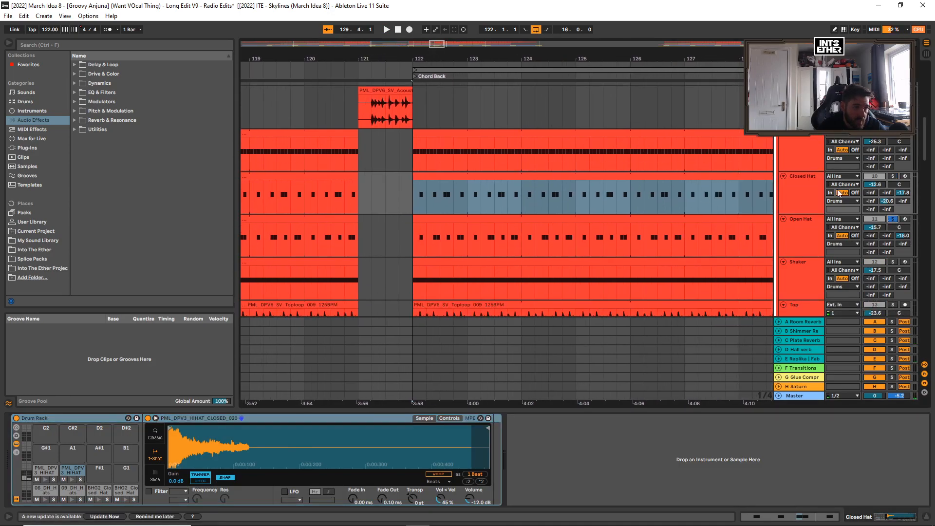
pyautogui.click(418, 71)
pyautogui.click(805, 235)
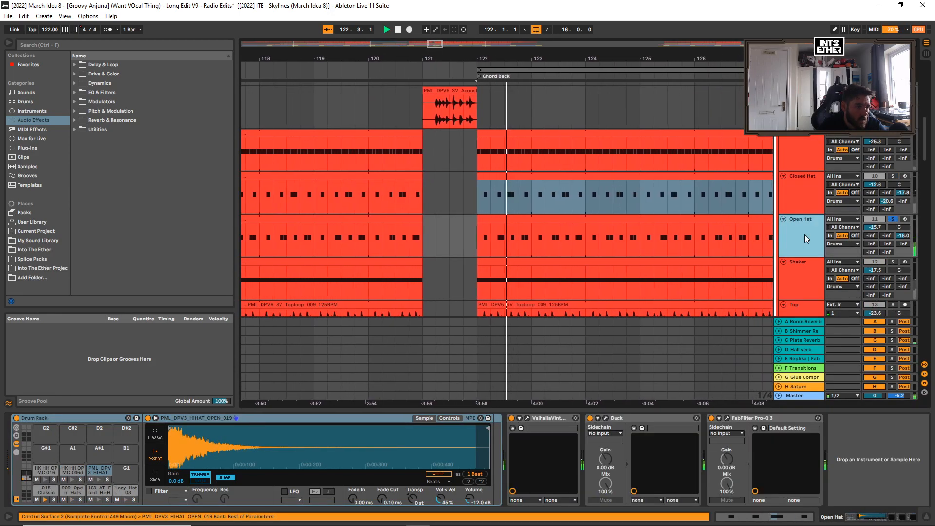
# Open the Open Hat track's ValhallaVintageVerb, Duck and Pro-Q 3 windows and examine their settings during playback
pyautogui.click(527, 418)
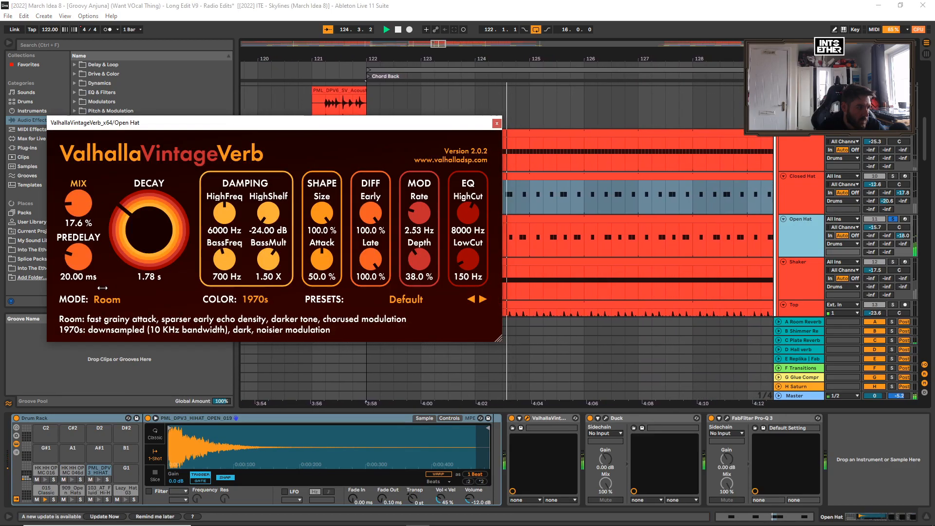
pyautogui.click(606, 418)
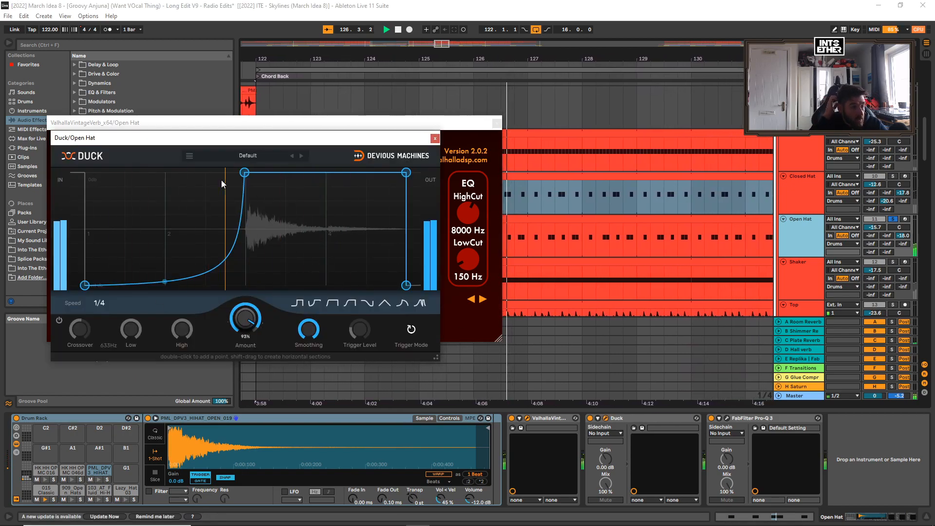
pyautogui.click(728, 418)
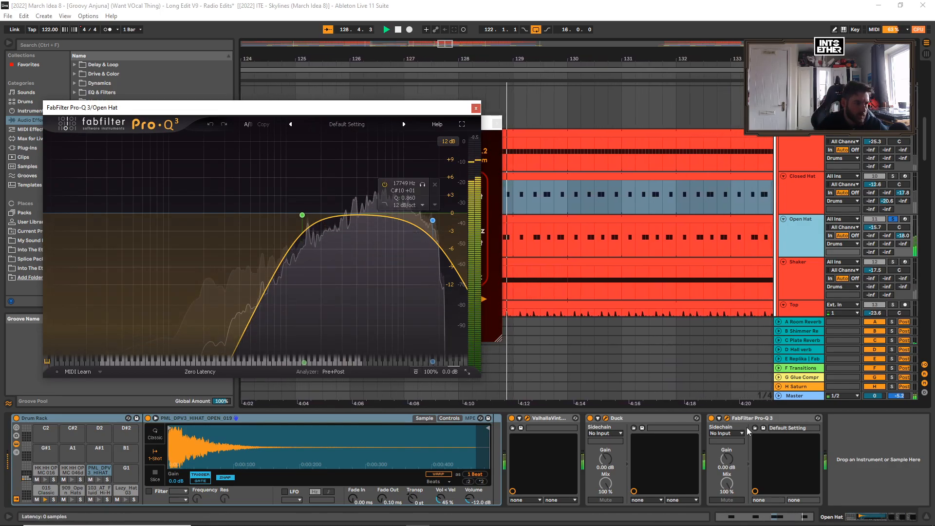
# Close the Open Hat plug-in windows, then play the Shaker track soloed from Chord Back and show its device chain
pyautogui.click(476, 108)
pyautogui.click(497, 124)
pyautogui.click(434, 138)
pyautogui.scroll(-2, 531, 196)
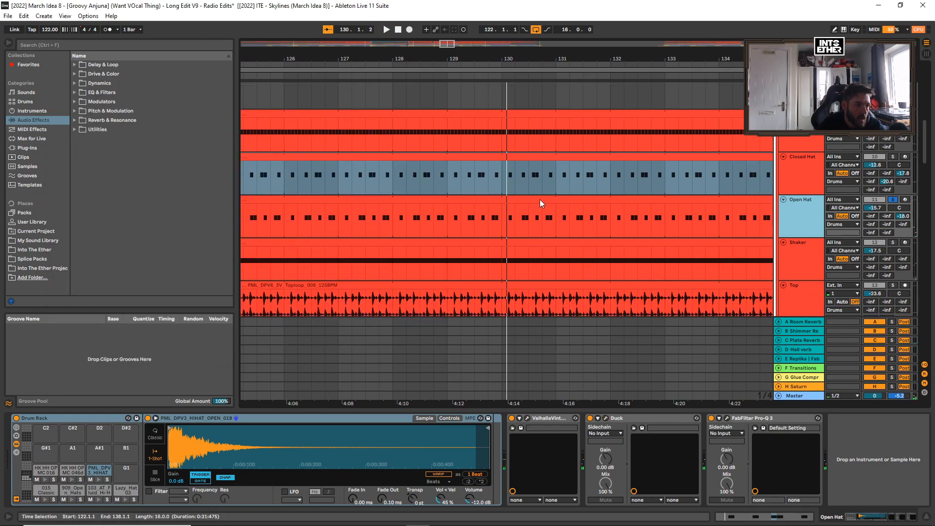
pyautogui.click(893, 213)
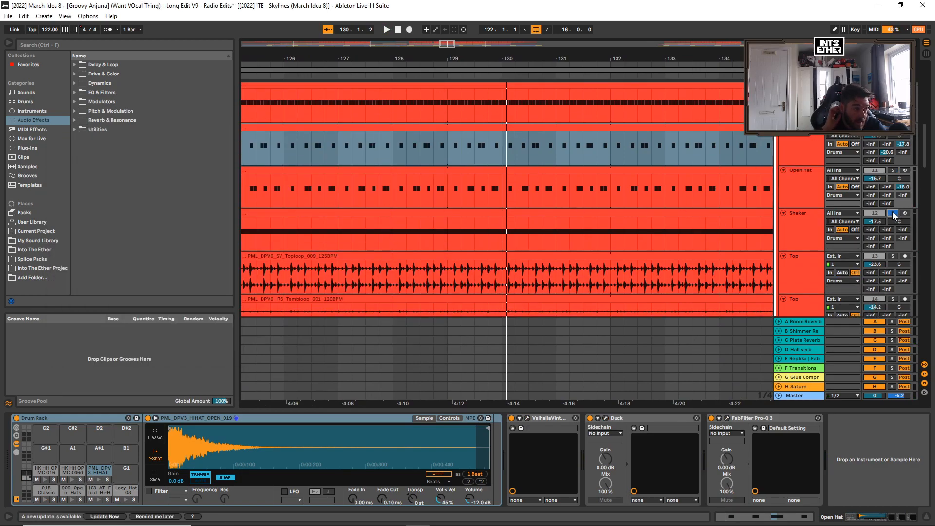
pyautogui.press('space')
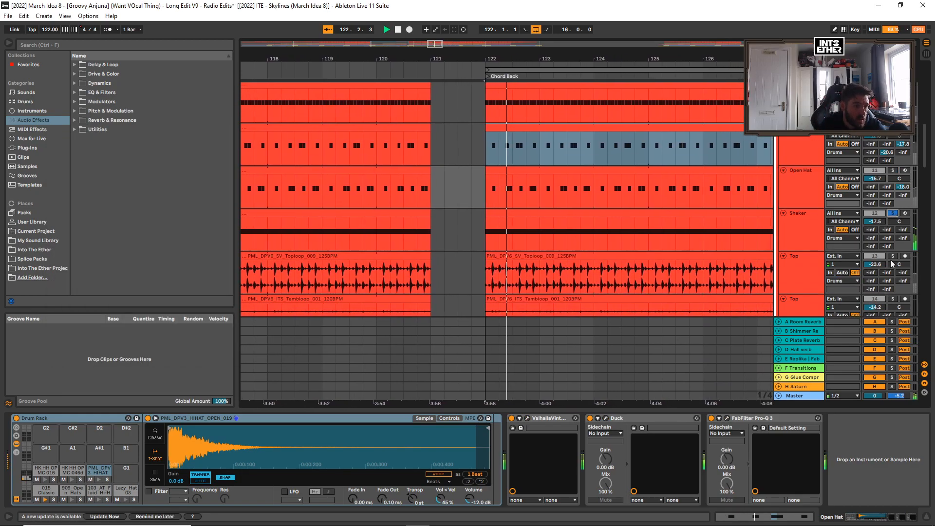
pyautogui.click(791, 232)
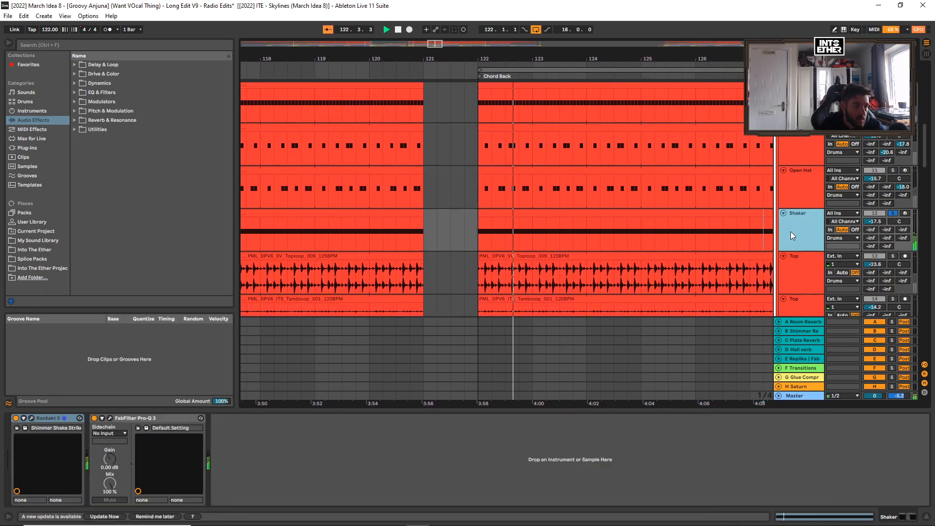
# Examine the Shaker track's Pro-Q 3 and Kontakt 5 windows during playback, then close both and stop
pyautogui.click(109, 418)
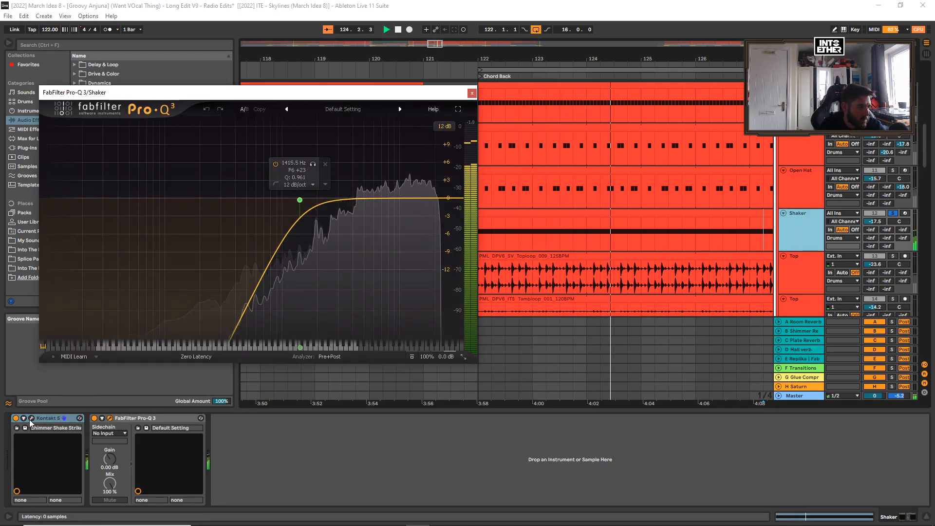
pyautogui.hotkey('ctrl', 'alt', 'p')
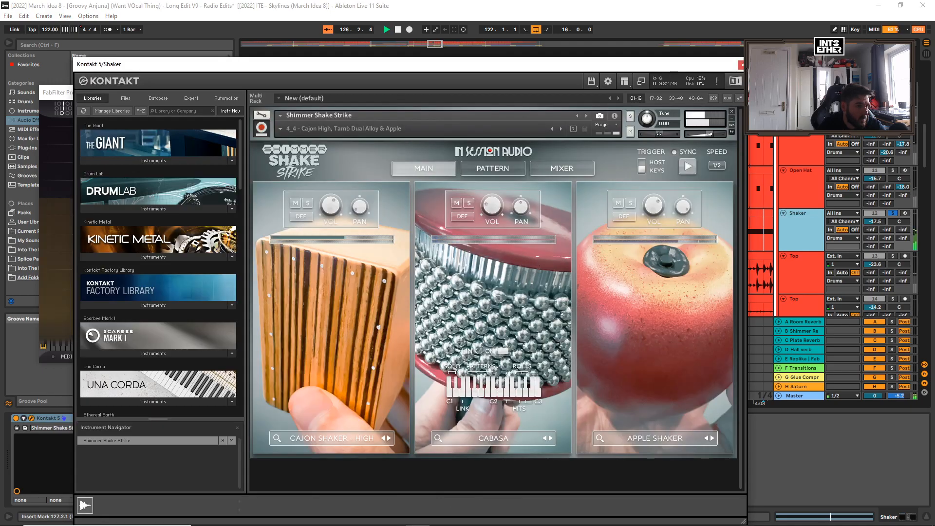
pyautogui.click(741, 65)
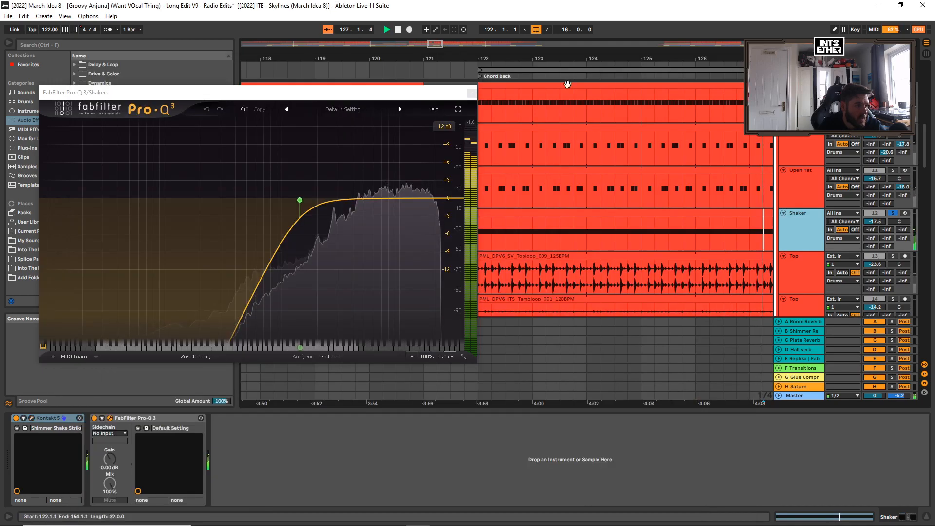
pyautogui.click(476, 87)
pyautogui.scroll(-2, 555, 167)
pyautogui.press('space')
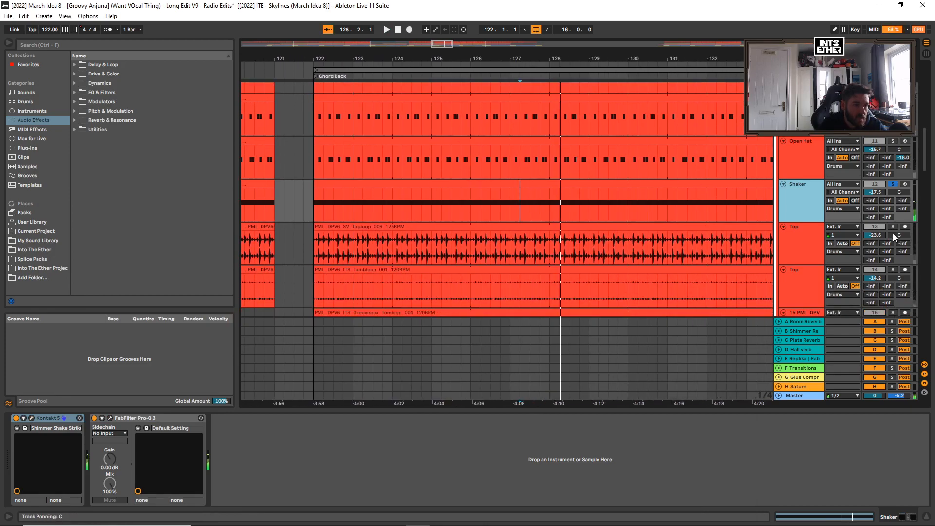
# Play the Toploop track soloed and examine its Pro-Q 3 curve
pyautogui.click(893, 229)
pyautogui.scroll(-1, 599, 218)
pyautogui.scroll(-1, 599, 222)
pyautogui.press('space')
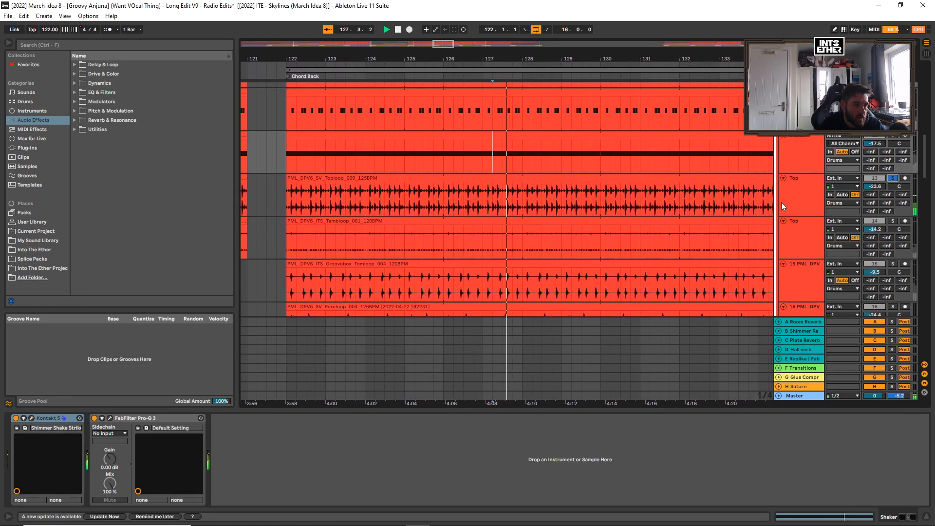
pyautogui.click(785, 203)
pyautogui.click(31, 418)
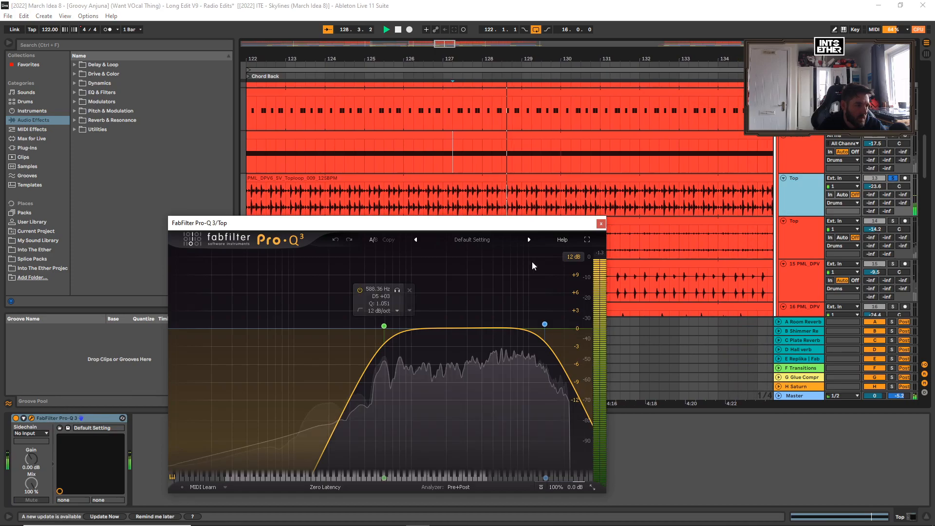
pyautogui.click(598, 222)
pyautogui.scroll(-1, 599, 224)
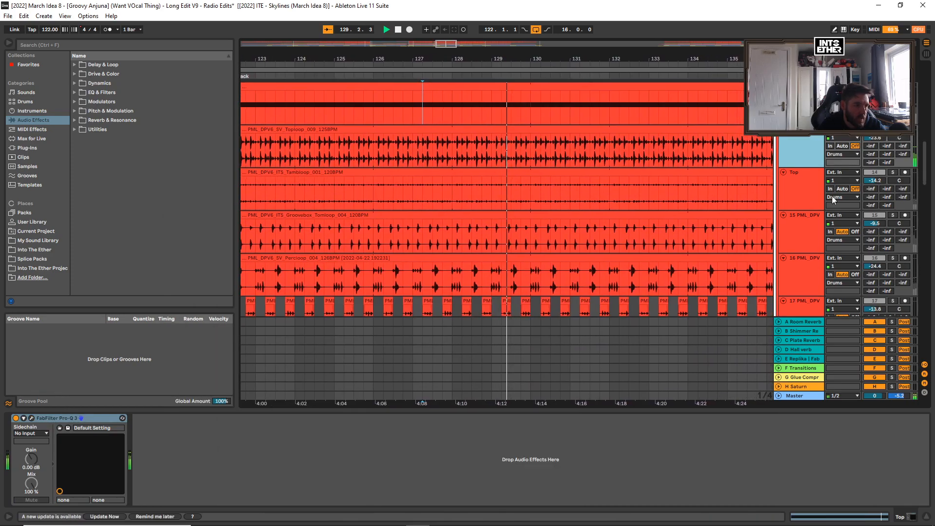
pyautogui.click(893, 172)
pyautogui.moveTo(500, 59); pyautogui.dragTo(547, 49)
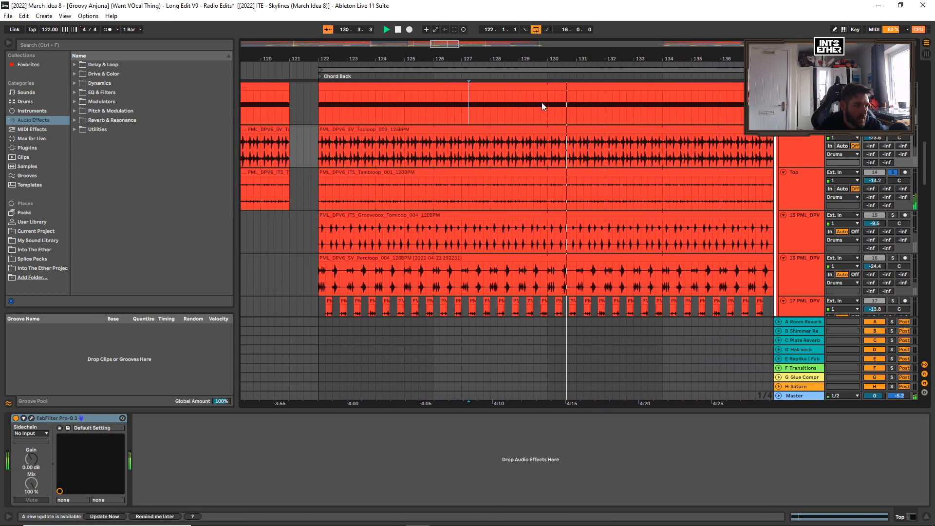
pyautogui.moveTo(526, 218); pyautogui.dragTo(526, 180)
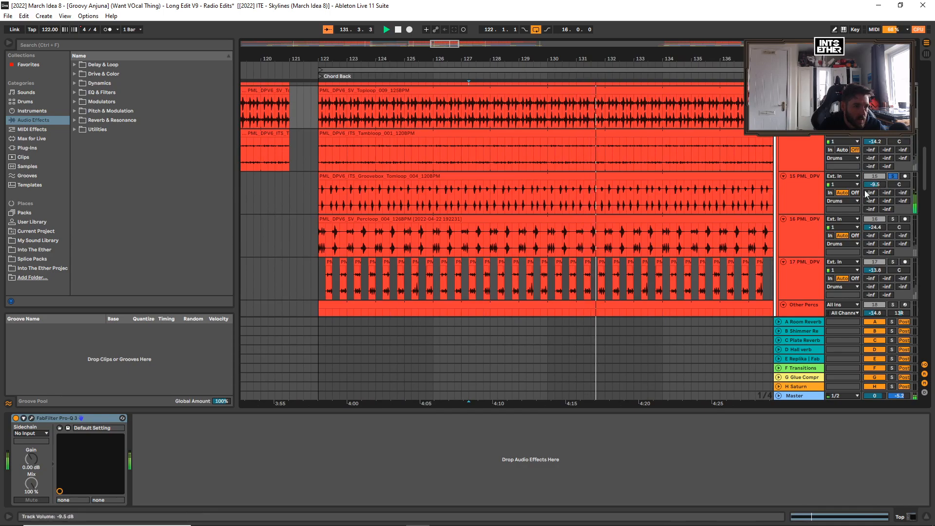
pyautogui.click(805, 196)
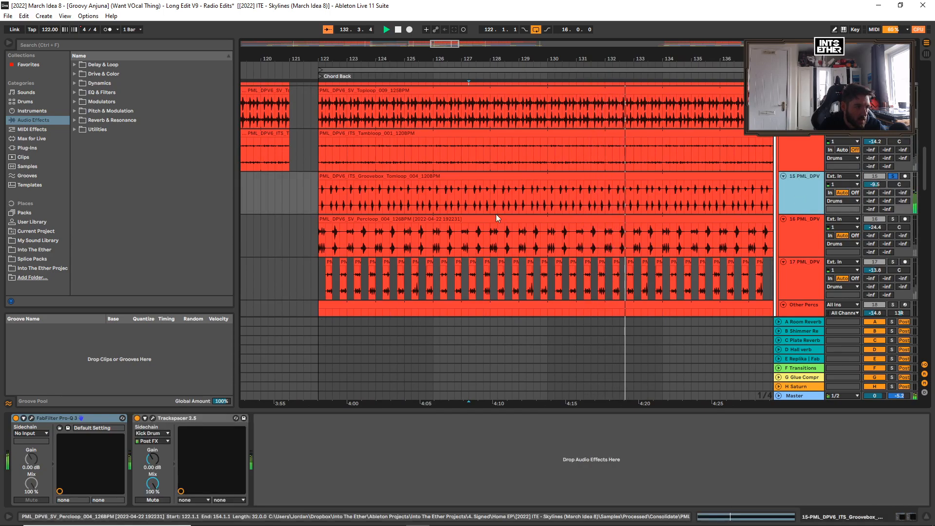
pyautogui.scroll(-1, 512, 215)
# Audition the Percloop track soloed, add track 17 and Other Percs to the solo, and show Other Percs' drum rack
pyautogui.click(894, 210)
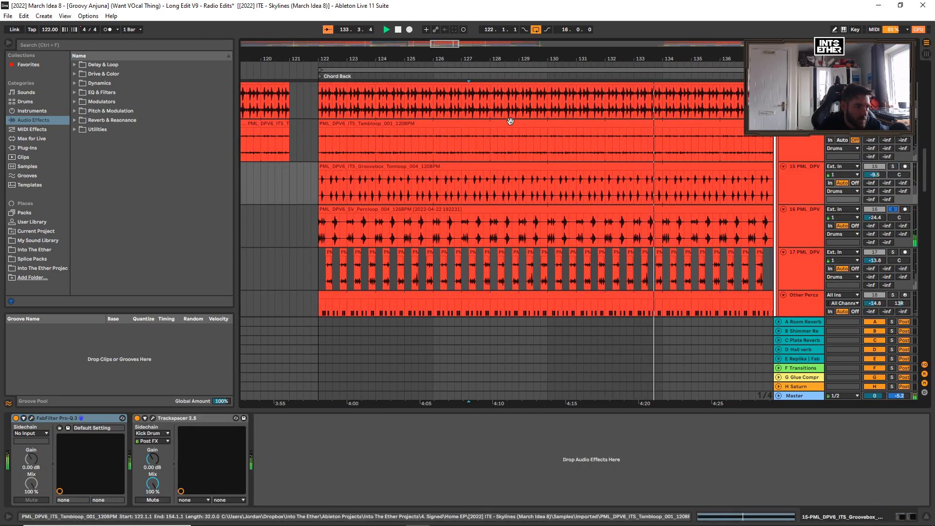
pyautogui.press('+')
pyautogui.press('+')
pyautogui.press('-')
pyautogui.press('-')
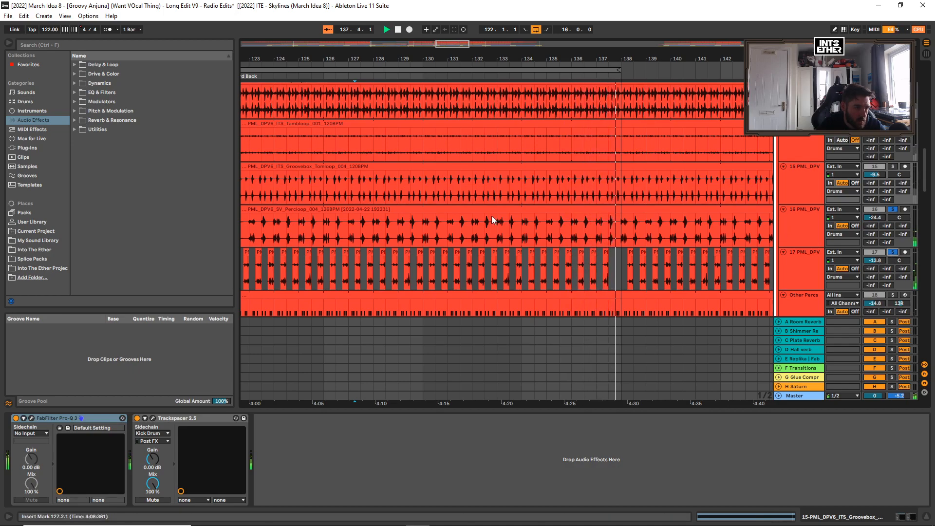
pyautogui.scroll(-2, 902, 283)
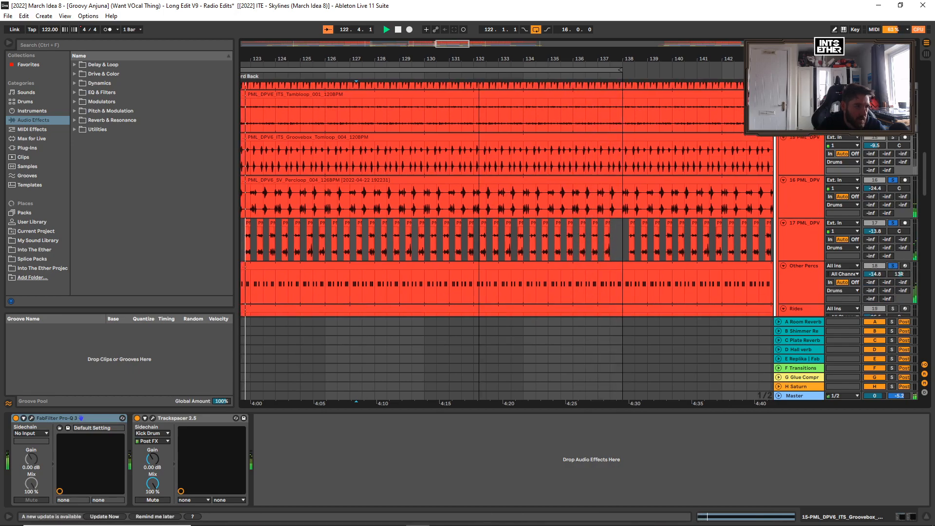
pyautogui.scroll(-2, 788, 259)
pyautogui.click(813, 246)
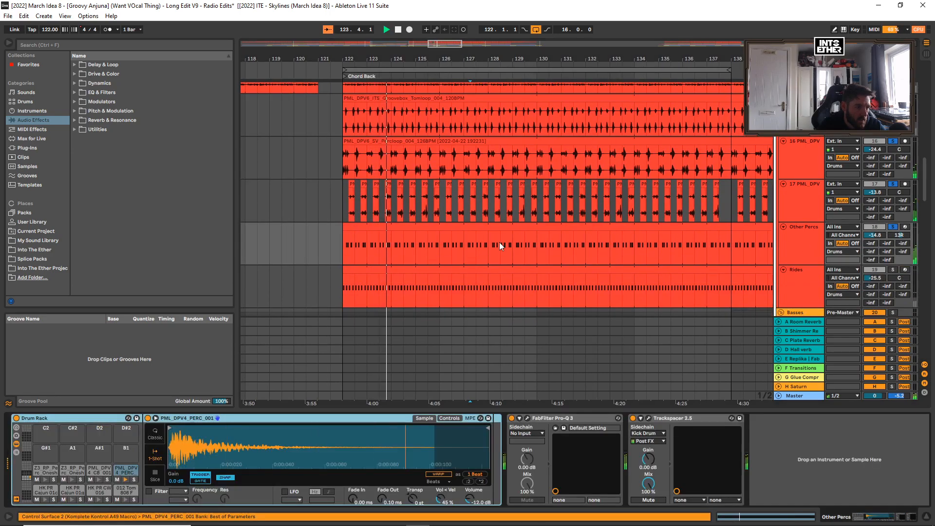
pyautogui.scroll(-2, 764, 250)
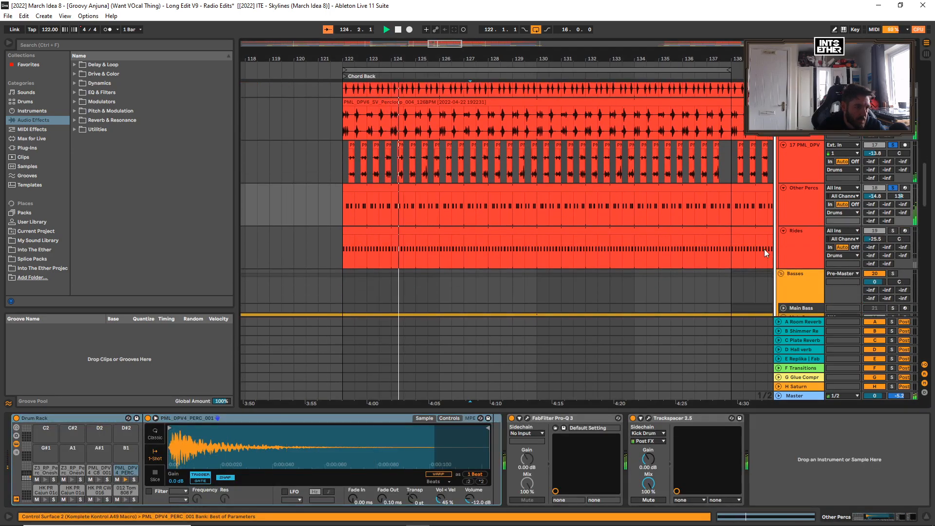
# Play the Rides track soloed and look at the Other Percs track's Pro-Q 3 window
pyautogui.click(893, 231)
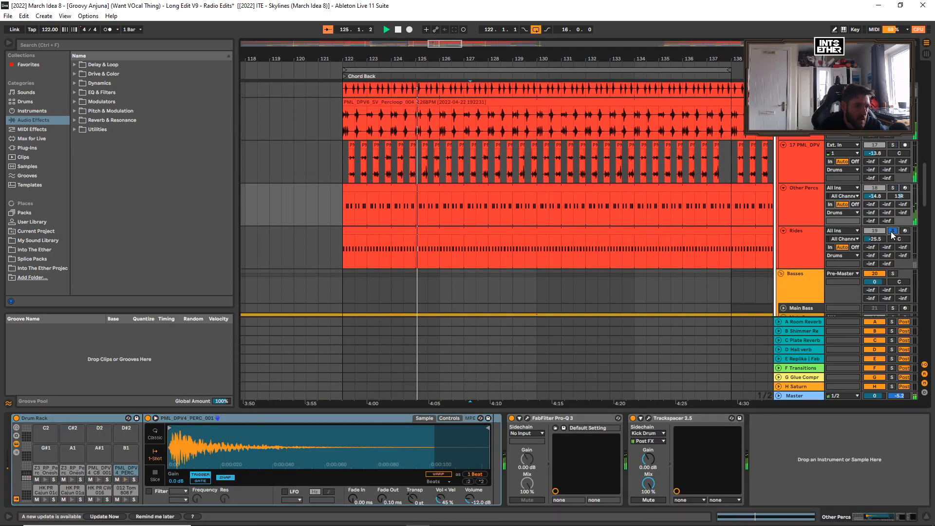
pyautogui.click(804, 169)
pyautogui.click(790, 212)
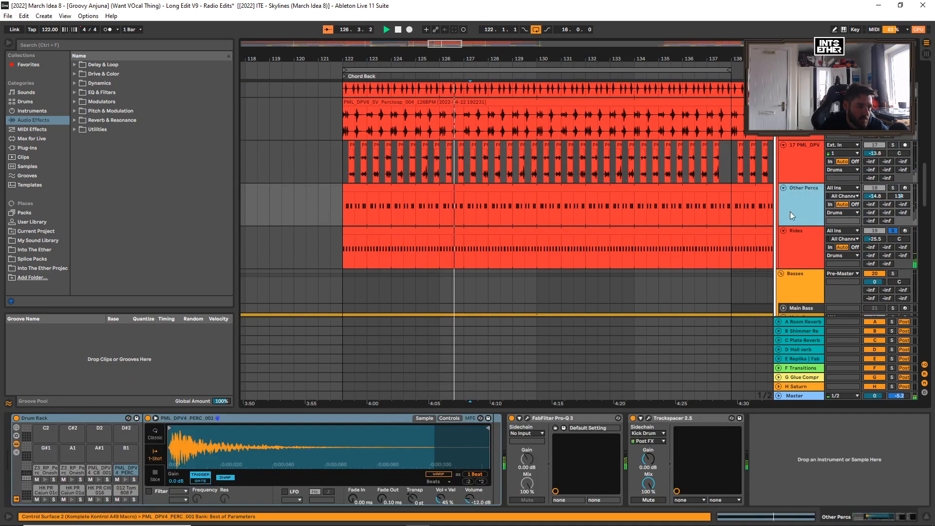
pyautogui.click(527, 419)
pyautogui.click(498, 174)
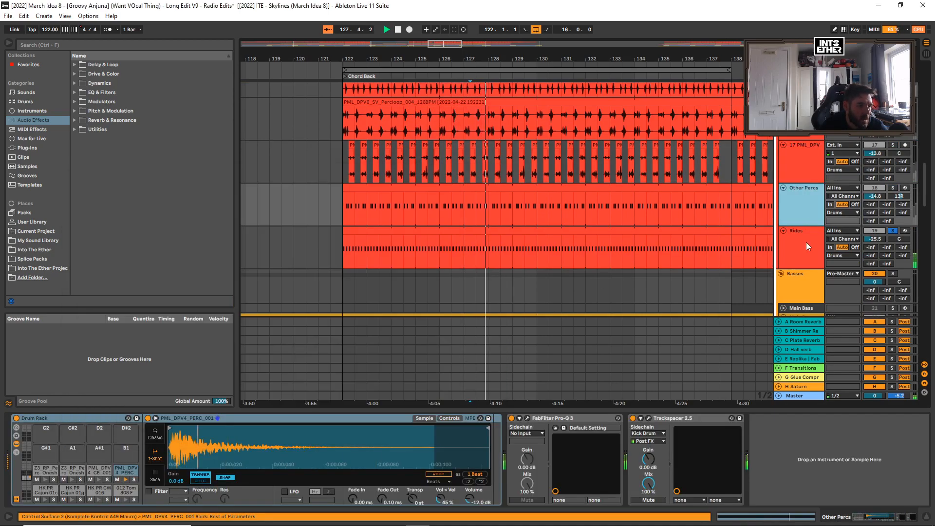
# Set the low cut in the Rides track's Pro-Q 3 to about 4711 Hz, then close the plug-in window
pyautogui.click(804, 247)
pyautogui.click(528, 418)
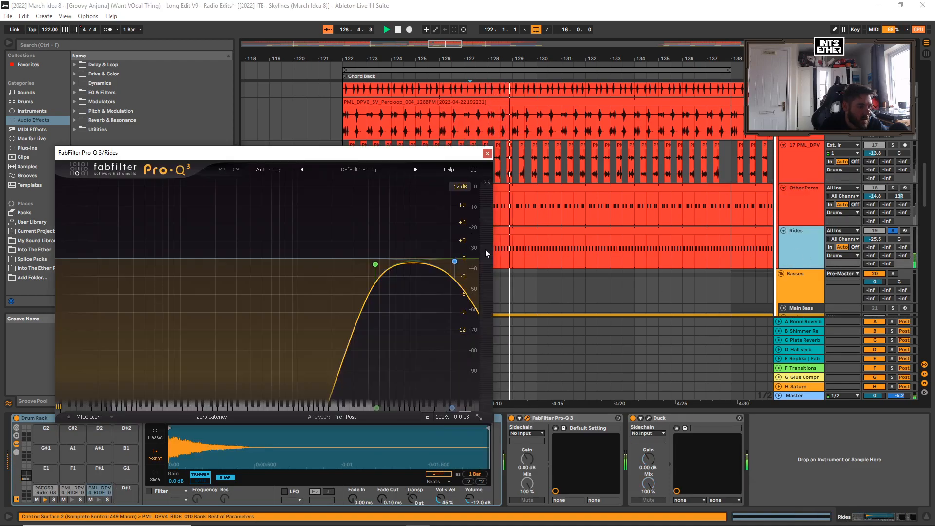
pyautogui.moveTo(375, 265)
pyautogui.mouseDown()
pyautogui.moveTo(210, 273)
pyautogui.moveTo(407, 263)
pyautogui.moveTo(377, 263)
pyautogui.mouseUp()
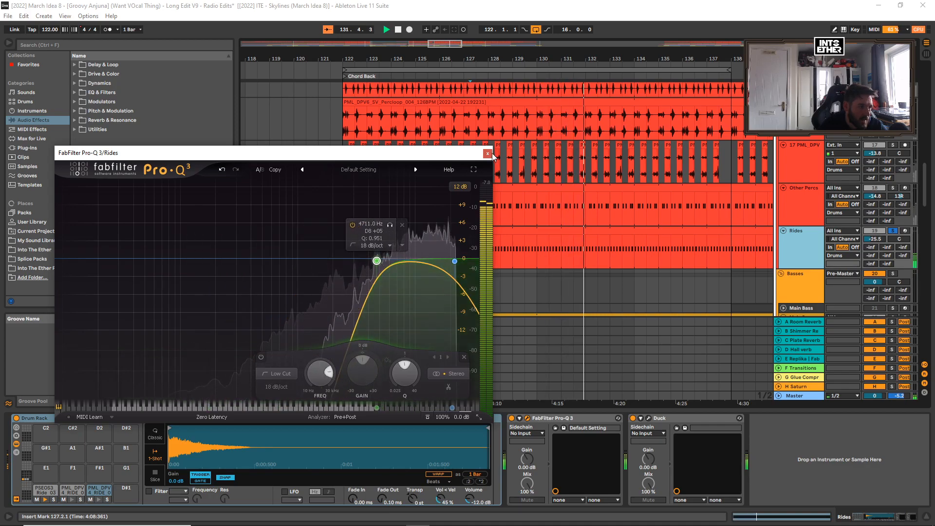
pyautogui.click(487, 154)
# Stop the Rides audition, play the lower Main Bass track soloed, and inspect its clip's MIDI notes in an enlarged editor
pyautogui.scroll(-5, 376, 146)
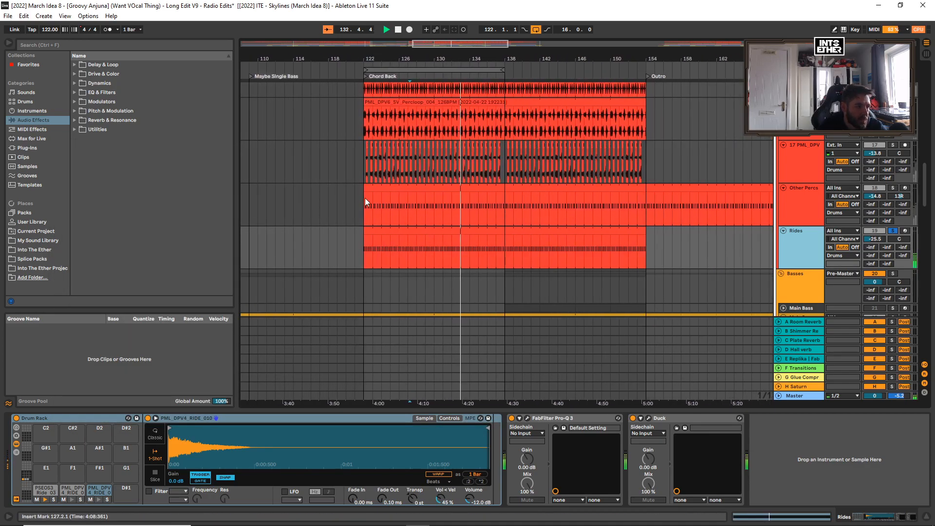
pyautogui.scroll(-2, 366, 200)
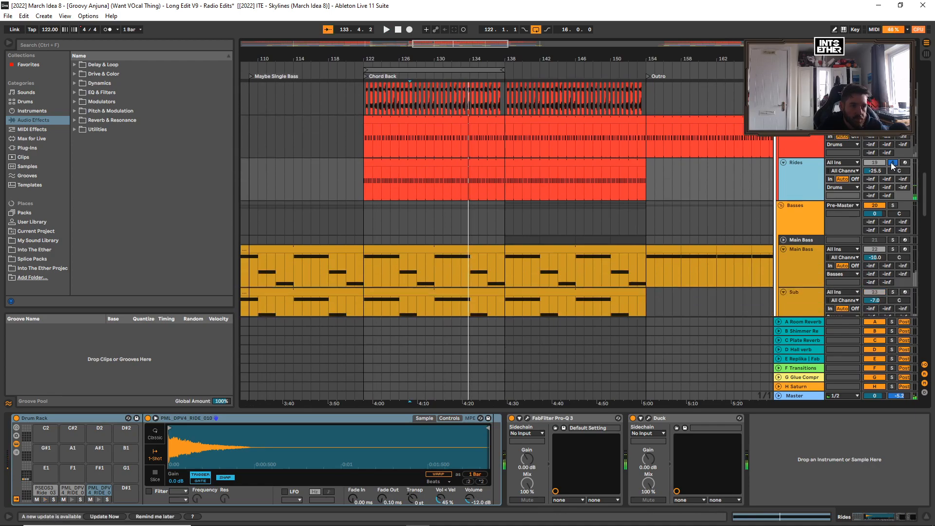
pyautogui.scroll(-1, 599, 199)
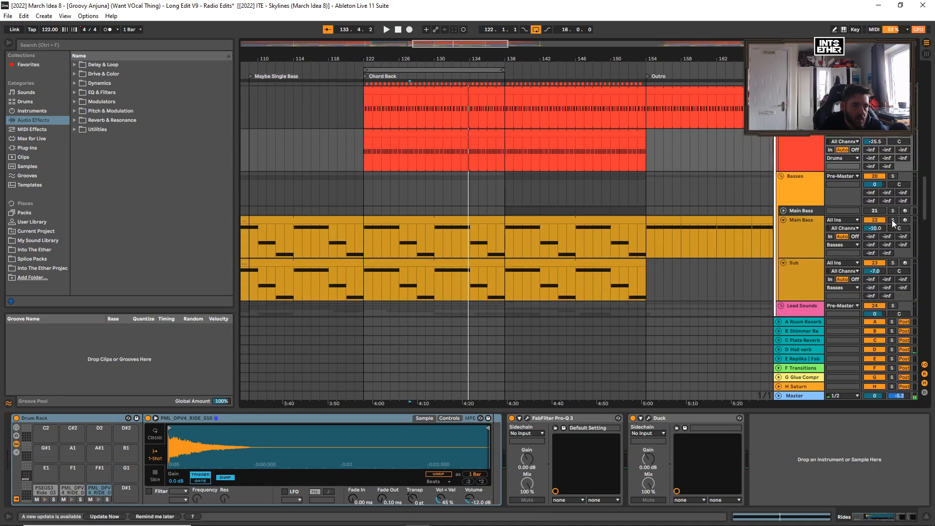
pyautogui.press('space')
pyautogui.click(800, 235)
pyautogui.click(513, 223)
pyautogui.doubleClick(513, 223)
pyautogui.moveTo(507, 372); pyautogui.dragTo(508, 205)
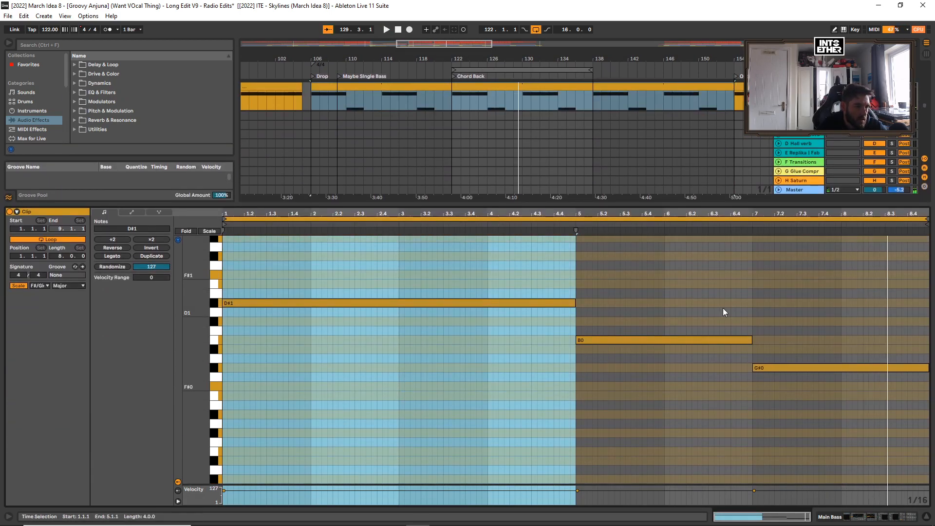
pyautogui.press('space')
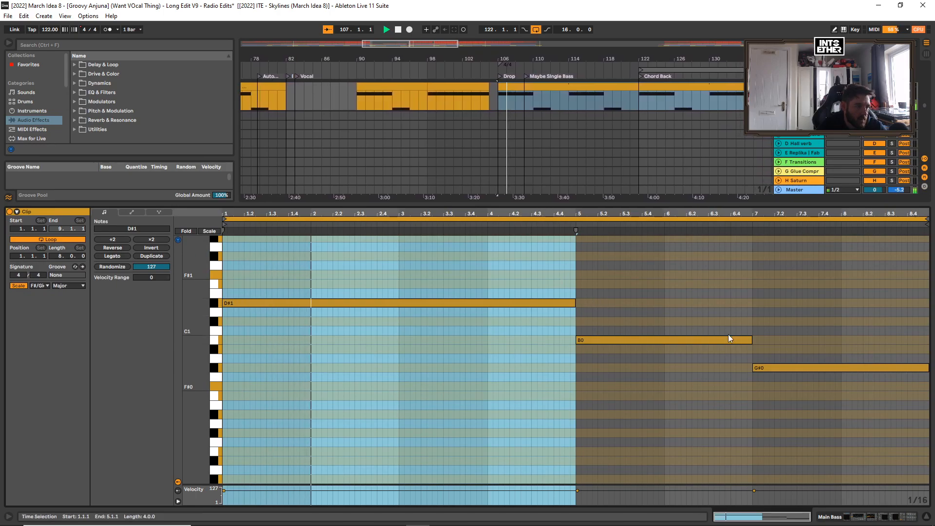
# Return to the Main Bass device chain, stop playback and examine the Serum synth's settings
pyautogui.moveTo(594, 206); pyautogui.dragTo(574, 388)
pyautogui.hotkey('shift', 'Tab')
pyautogui.press('space')
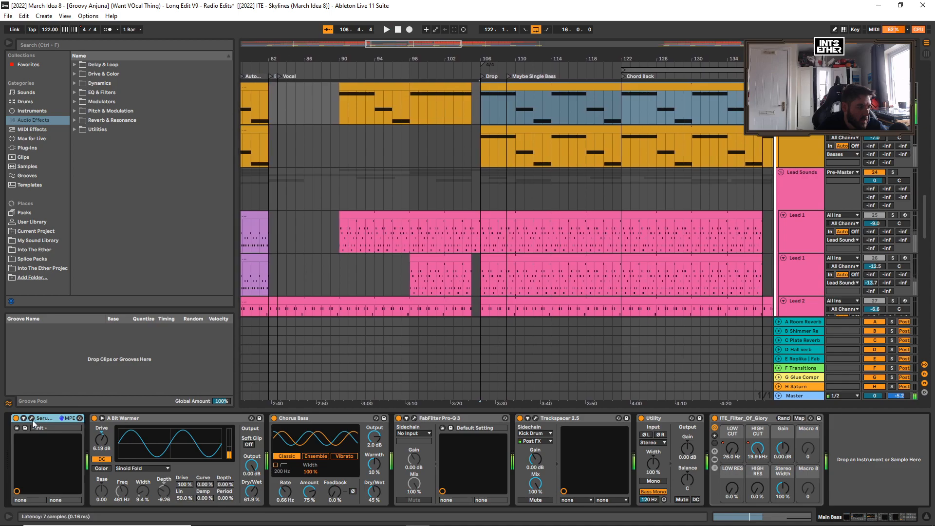
pyautogui.click(33, 419)
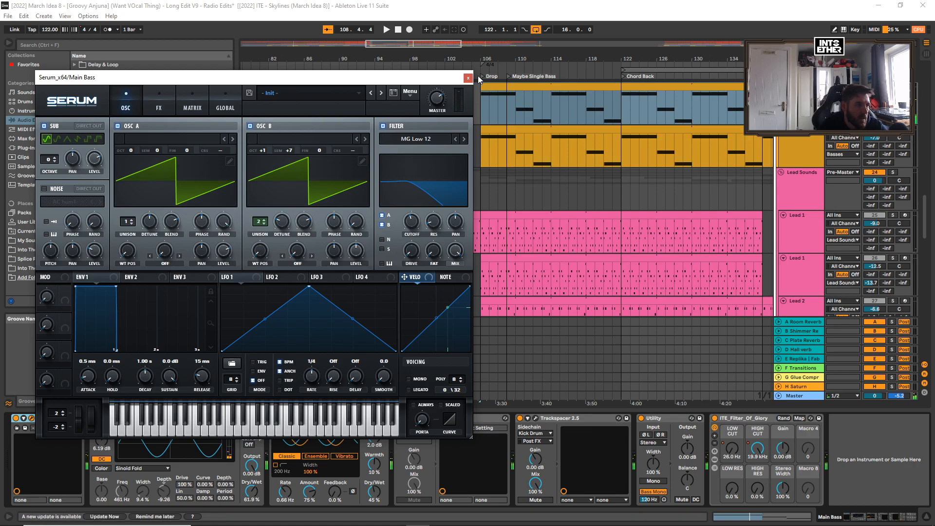
pyautogui.click(469, 78)
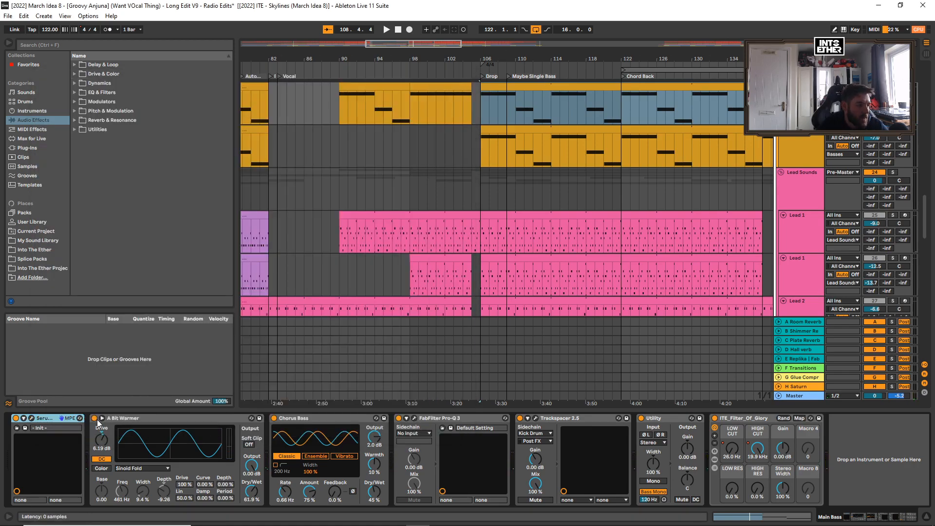
# Play the Main Bass and compare it with the Chorus Bass effect bypassed and active, leaving the effect enabled
pyautogui.press('space')
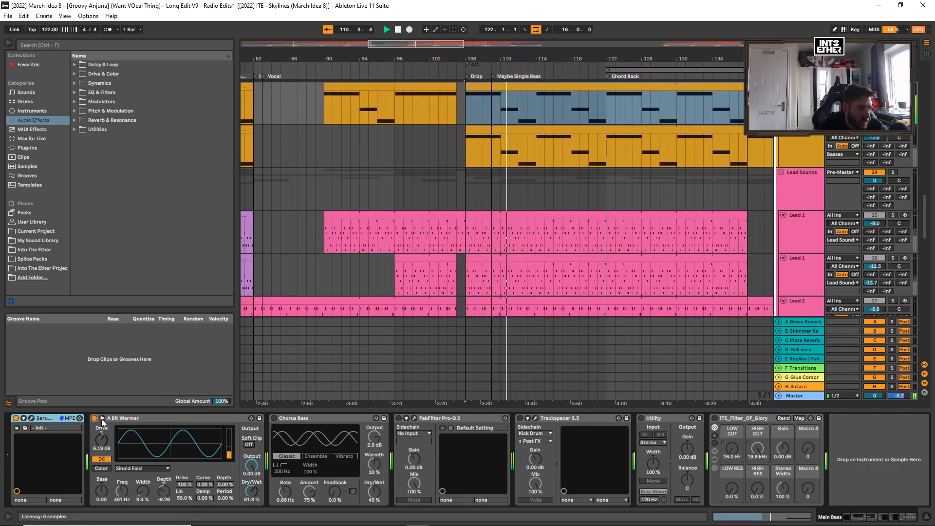
pyautogui.click(274, 418)
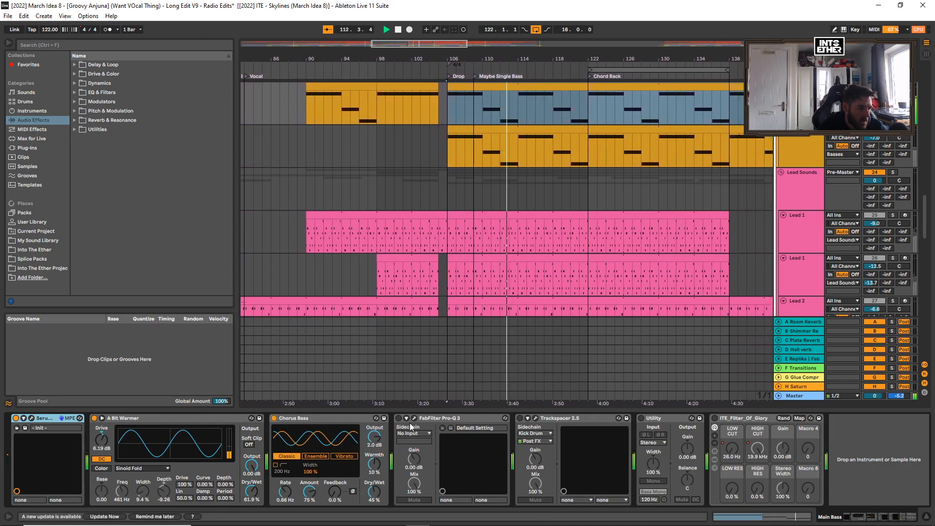
pyautogui.click(274, 418)
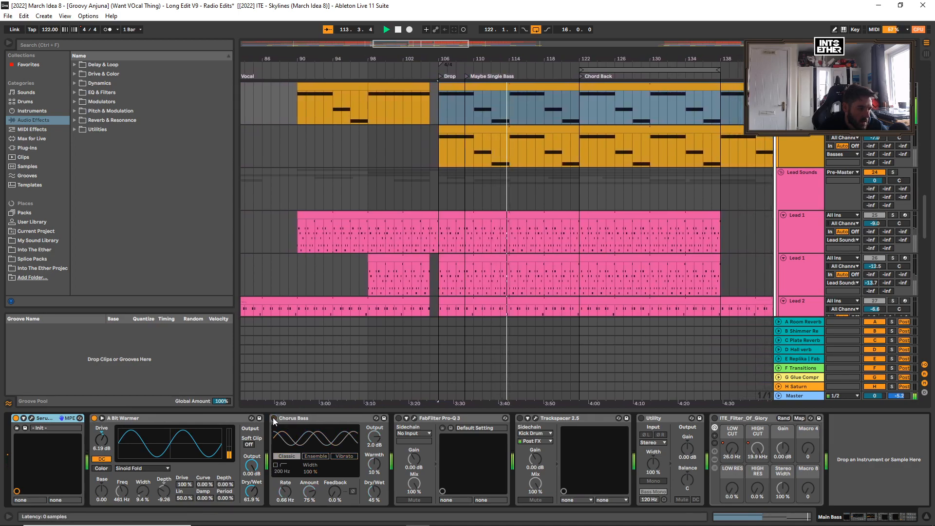
pyautogui.click(275, 418)
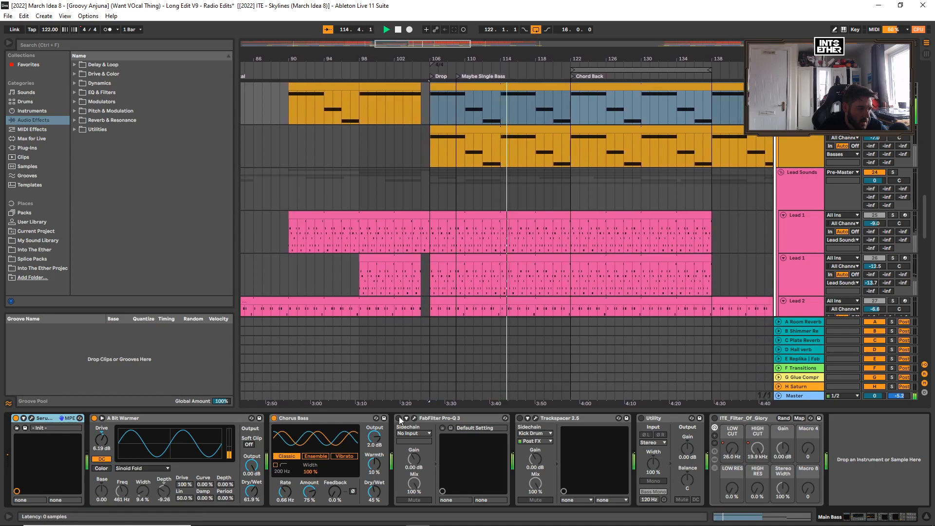
# Examine the Main Bass Pro-Q 3 curve, then re-enable Trackspacer 2.5 and Utility in the device chain
pyautogui.click(414, 418)
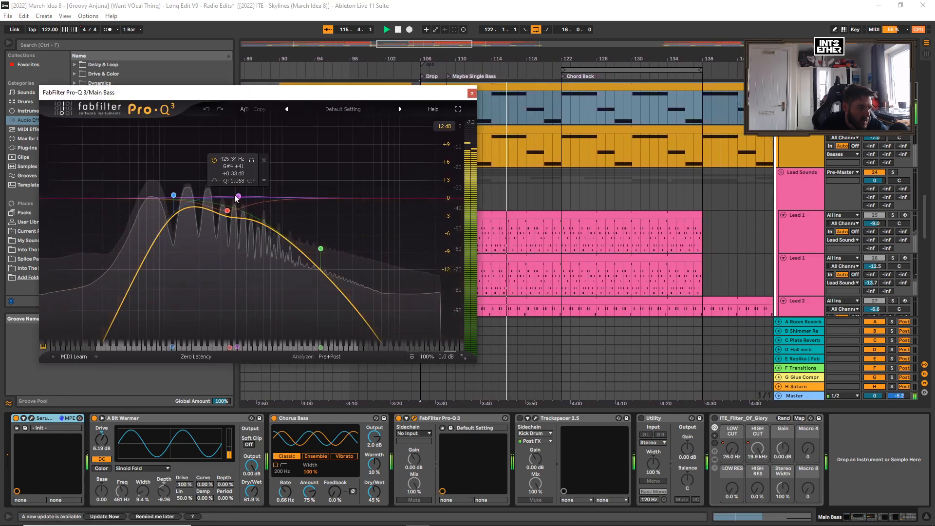
pyautogui.click(520, 419)
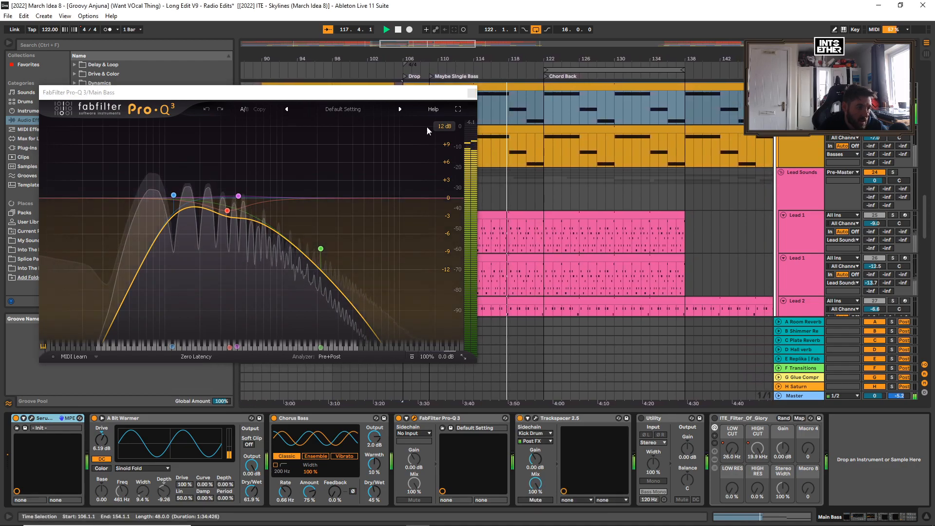
pyautogui.click(472, 93)
pyautogui.click(641, 418)
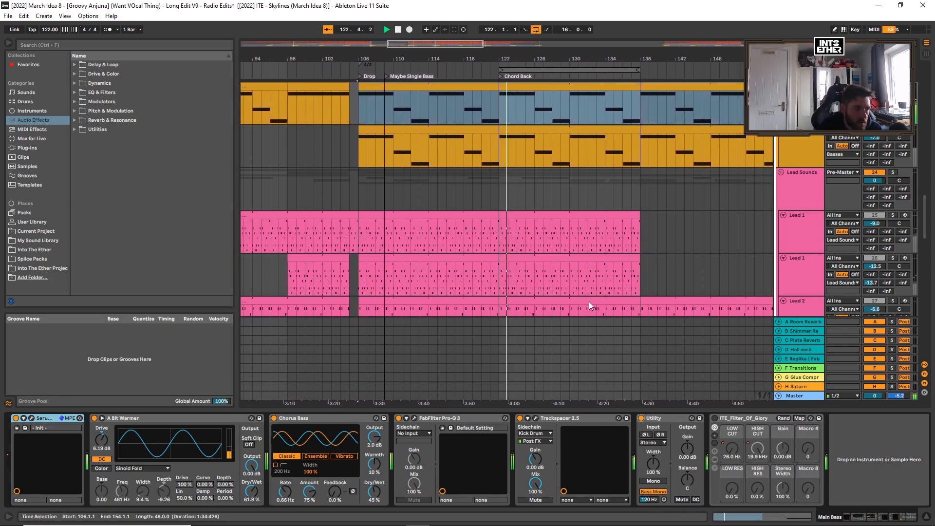
# Re-enable ITE_Filter_Of_Glory on the Main Bass and display its LOW CUT automation in the arrangement
pyautogui.press('a')
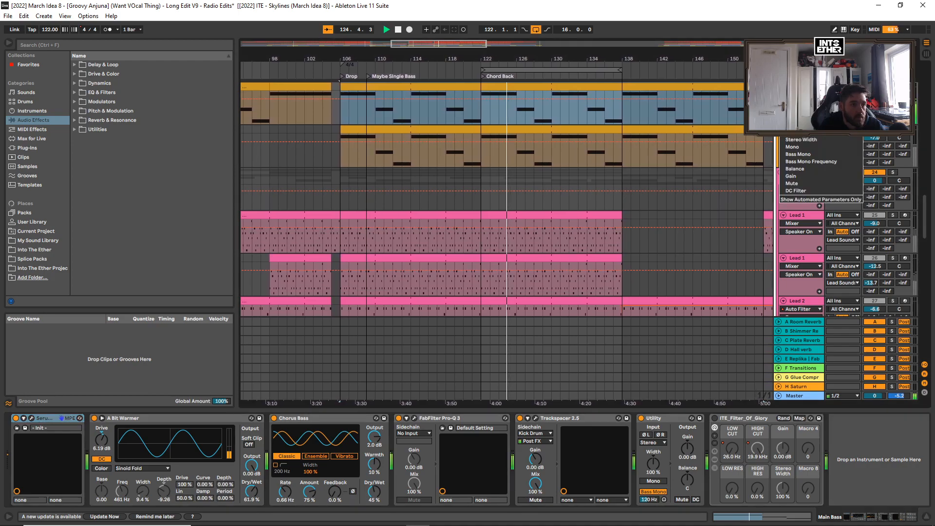
pyautogui.click(715, 418)
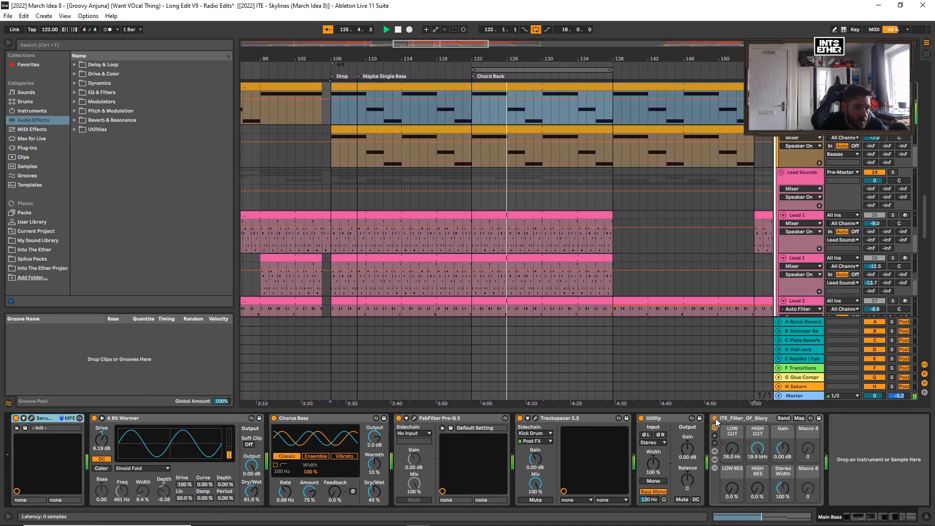
pyautogui.moveTo(554, 59); pyautogui.dragTo(532, 58)
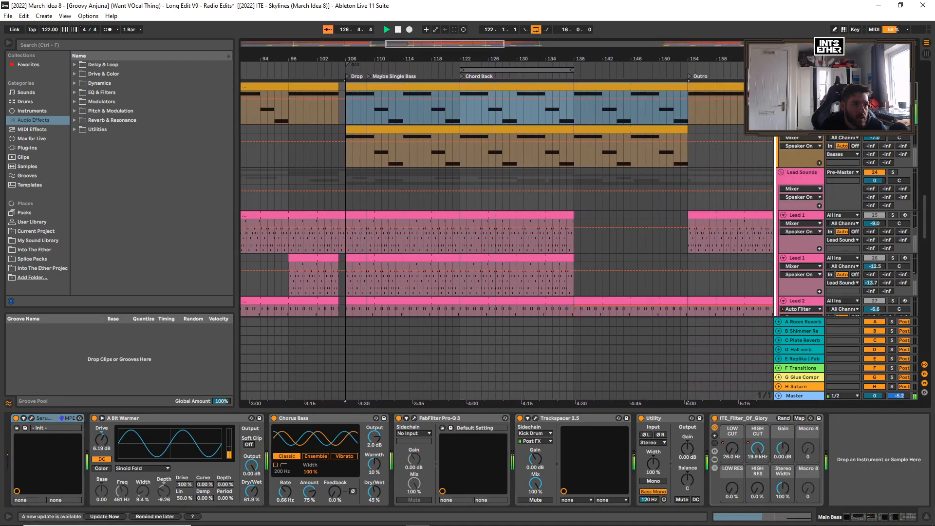
pyautogui.click(801, 103)
pyautogui.click(797, 117)
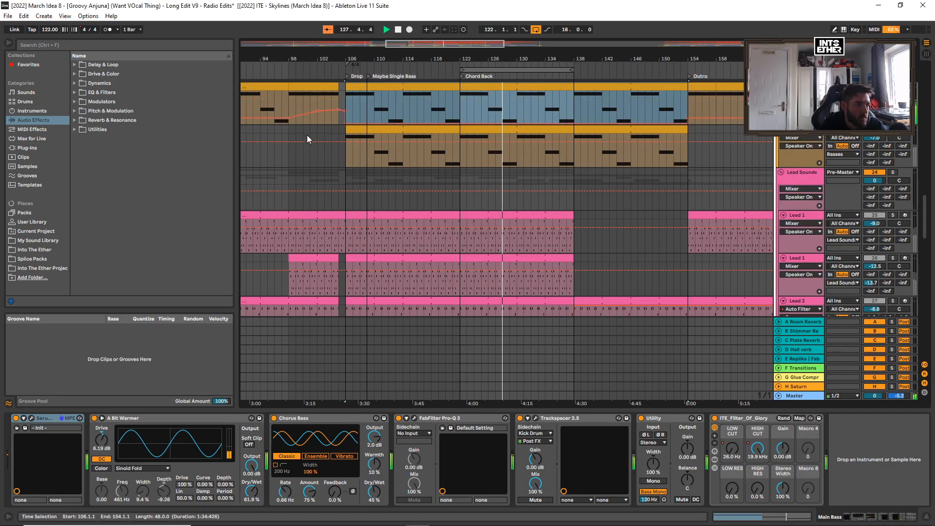
pyautogui.moveTo(324, 49); pyautogui.dragTo(359, 52)
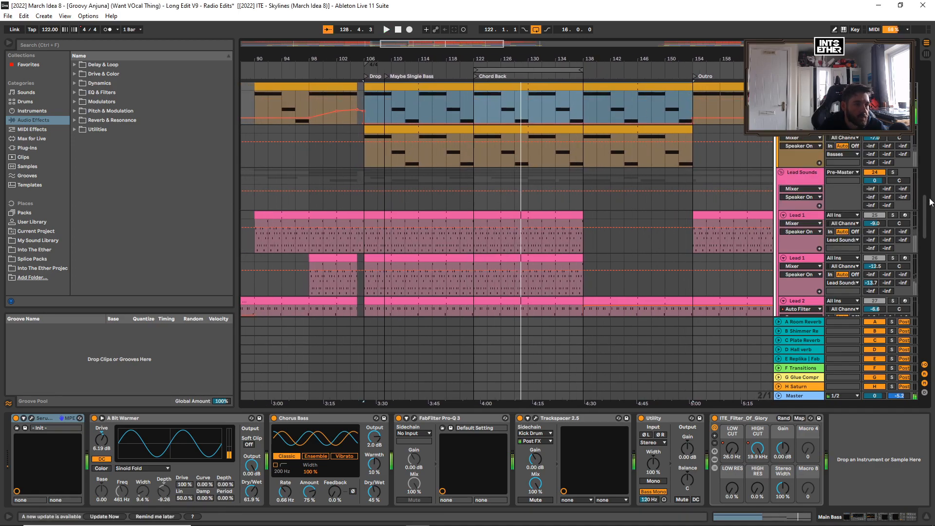
# Play the Sub track soloed, examine its Serum synth settings, and stop playback
pyautogui.press('space')
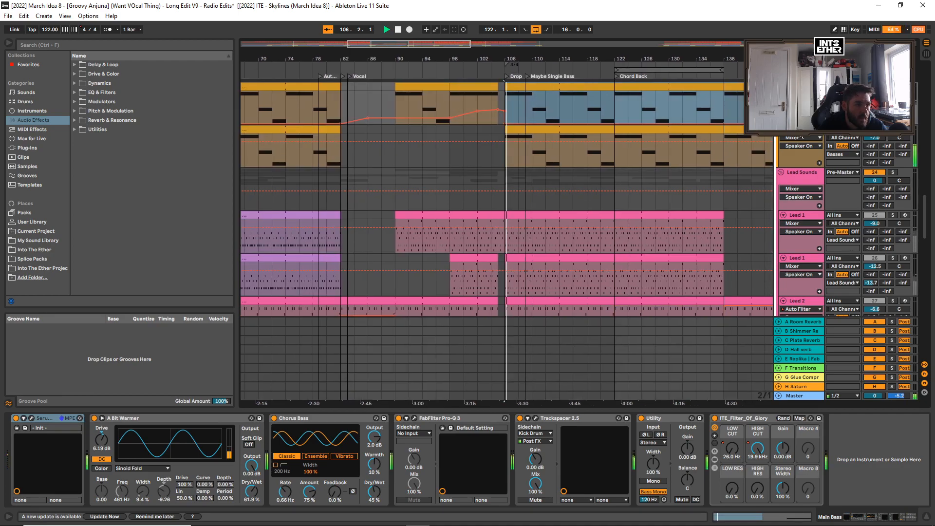
pyautogui.click(801, 129)
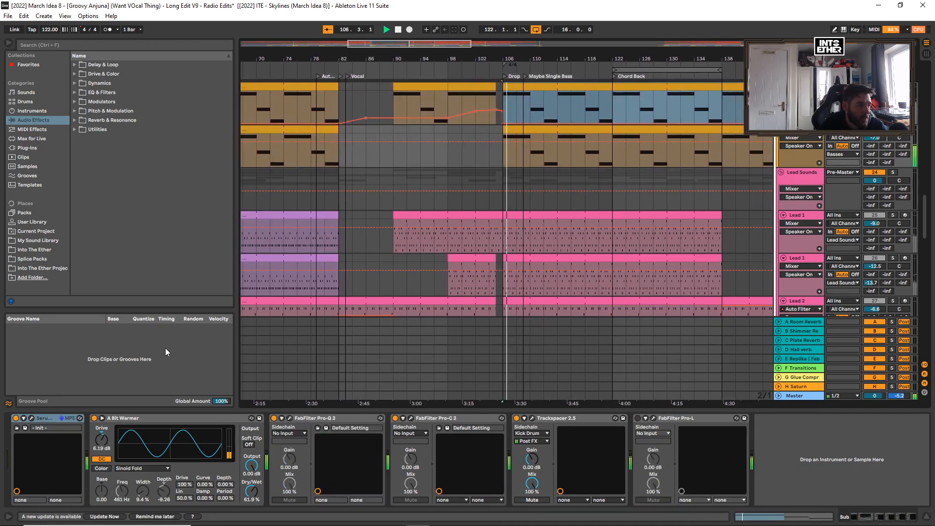
pyautogui.click(32, 418)
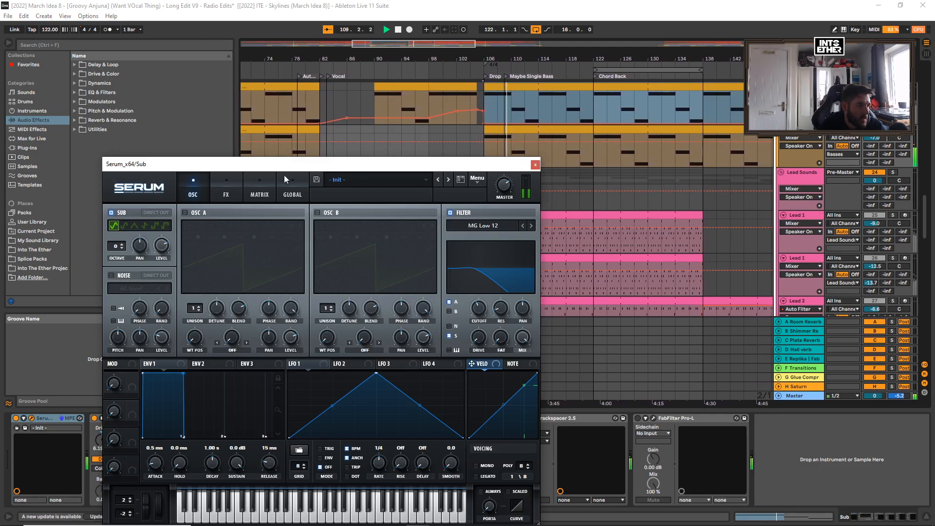
pyautogui.click(535, 165)
pyautogui.press('space')
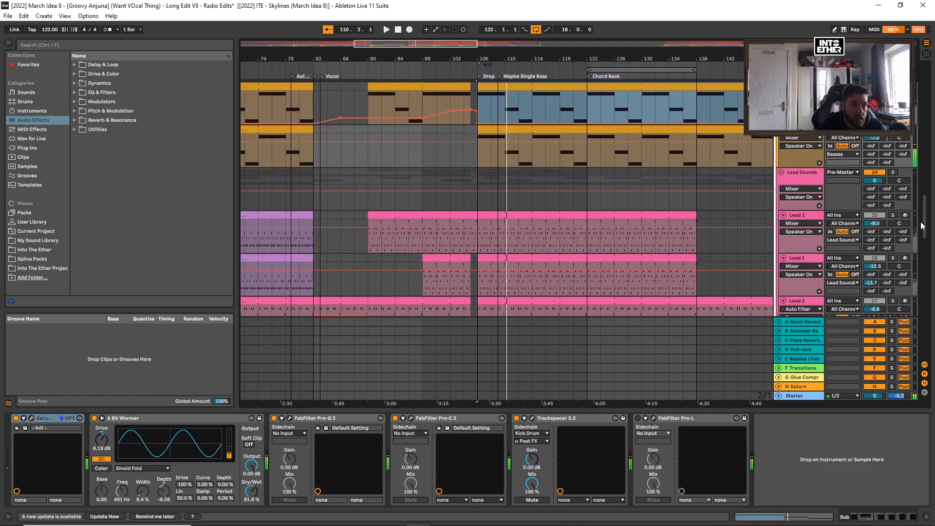
# Inspect the Basses group's Pro-C 2 compressor during playback, then close its window
pyautogui.scroll(5, 921, 224)
pyautogui.click(803, 229)
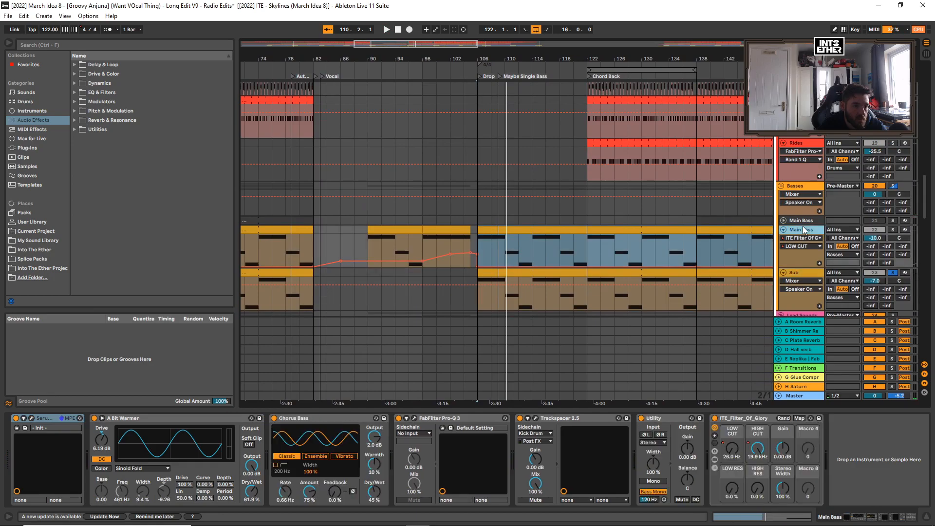
pyautogui.click(805, 188)
pyautogui.click(32, 418)
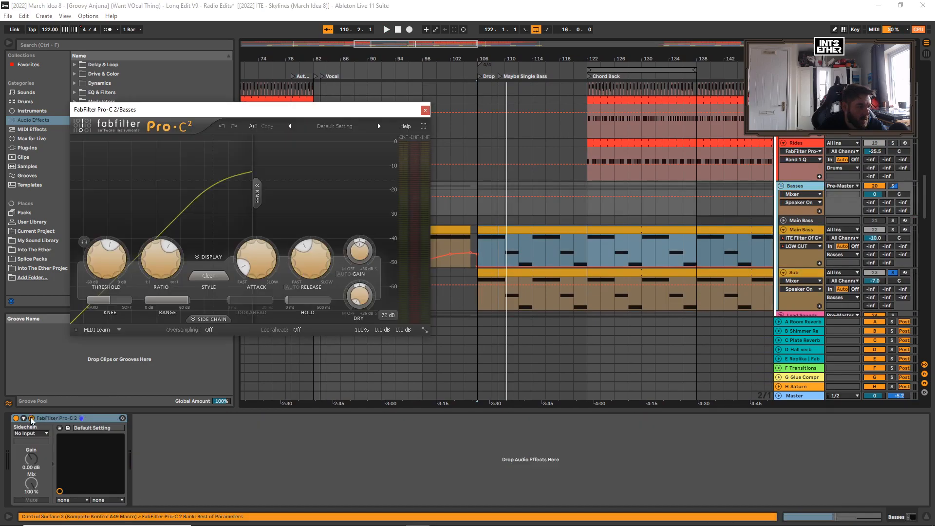
pyautogui.press('space')
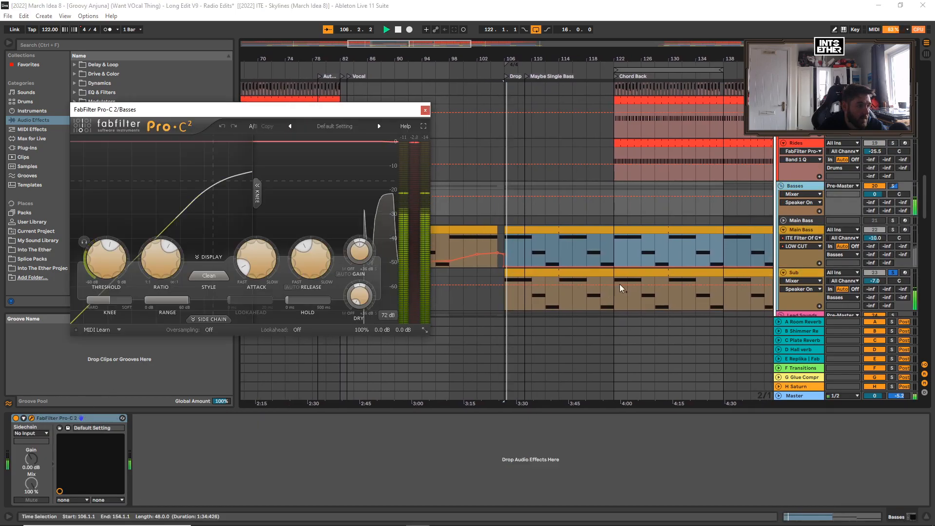
pyautogui.click(425, 111)
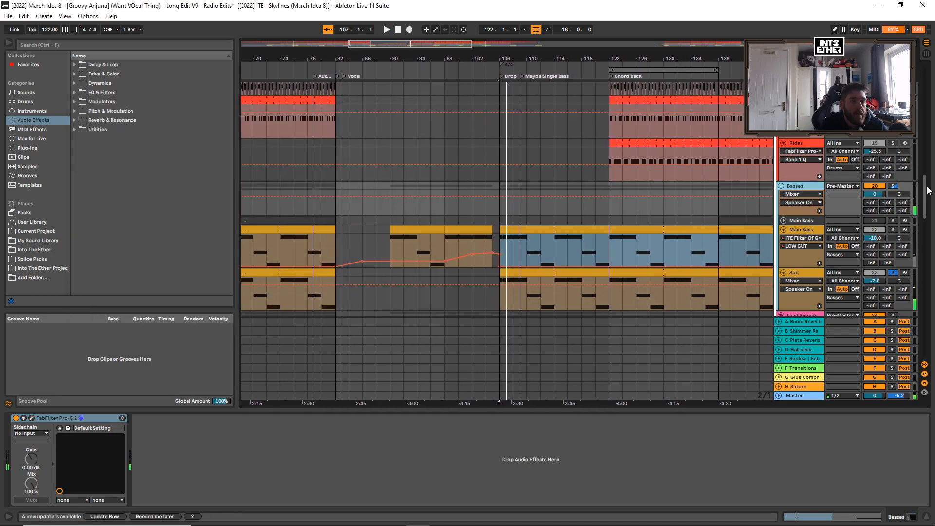
# Play the upper Lead 1 track soloed and examine the settings of its Diva synth
pyautogui.scroll(-6, 928, 190)
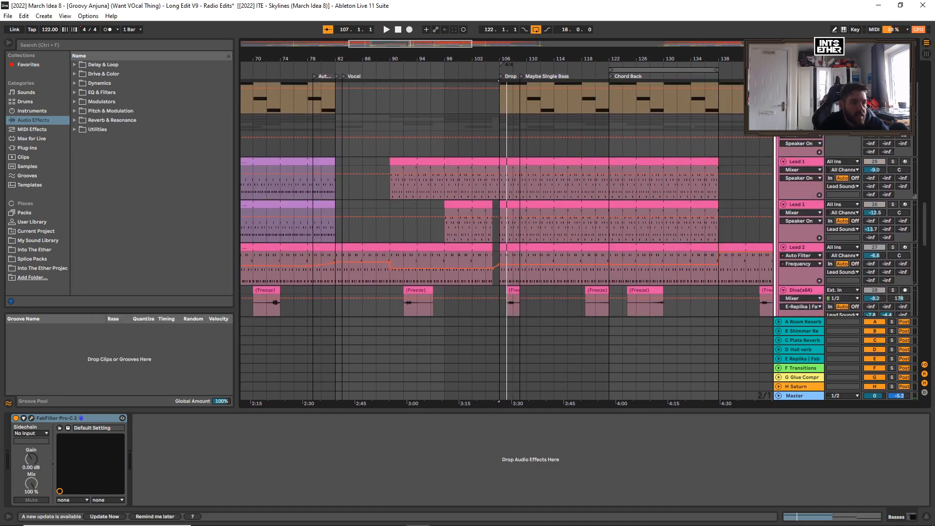
pyautogui.click(807, 165)
pyautogui.press('space')
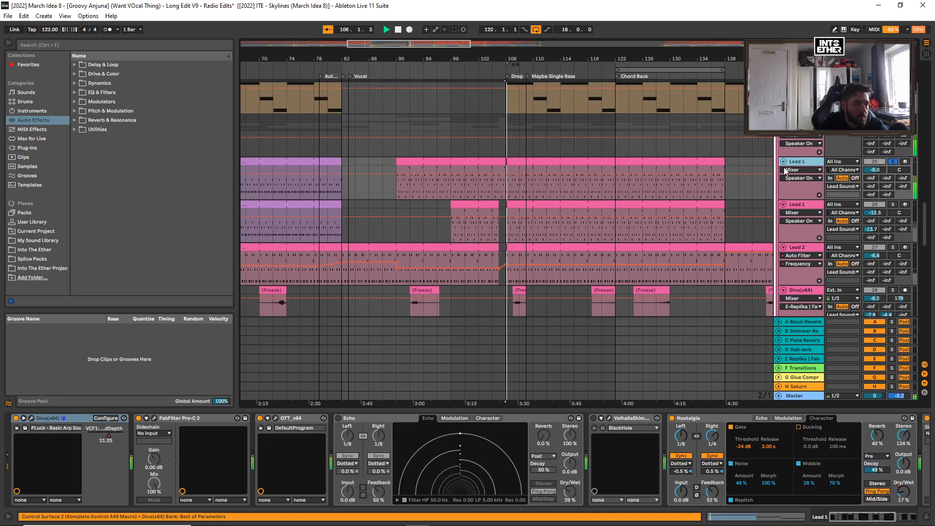
pyautogui.click(18, 429)
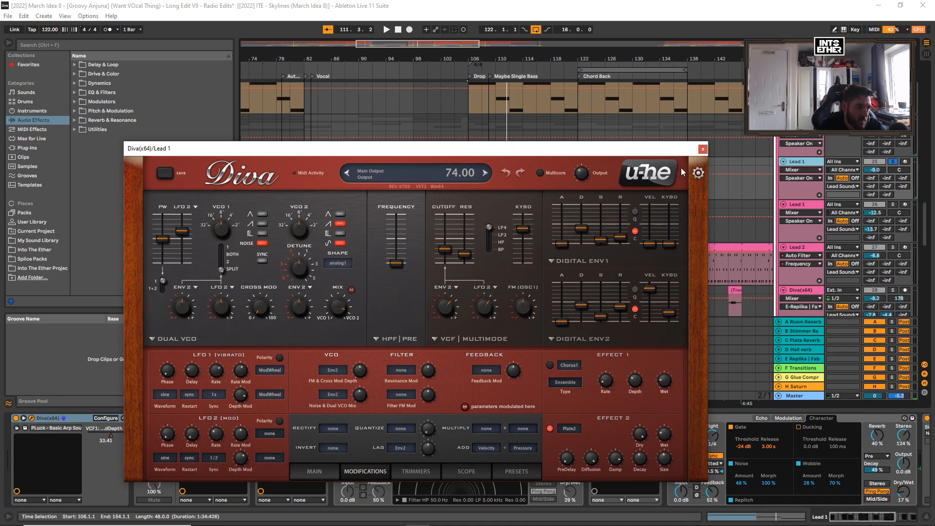
pyautogui.click(705, 148)
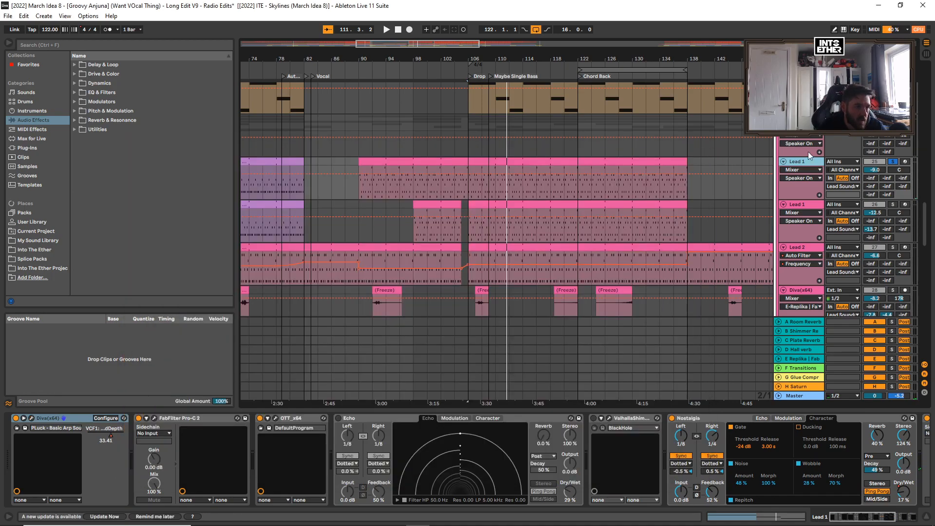
# Play Lead 1 again while examining its Pro-C 2 and OTT settings, unfolding the OTT parameters in the device chain
pyautogui.press('space')
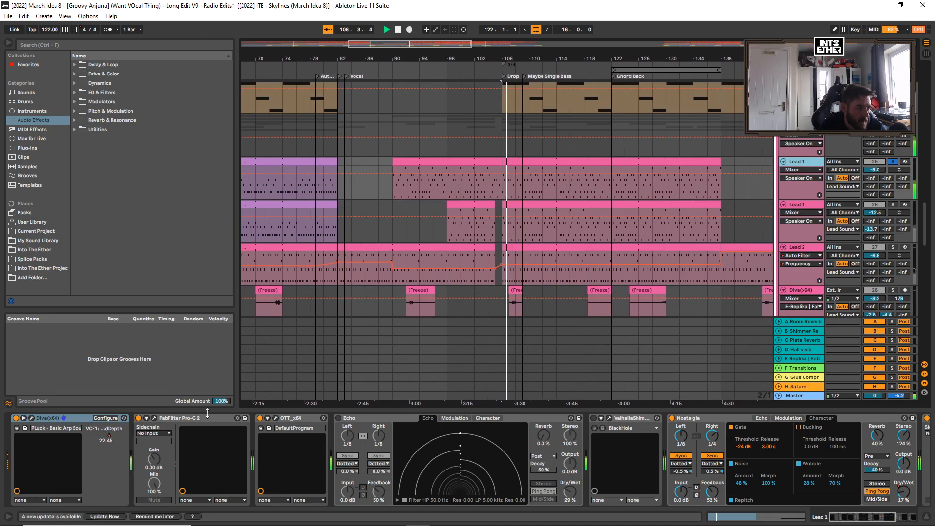
pyautogui.click(154, 419)
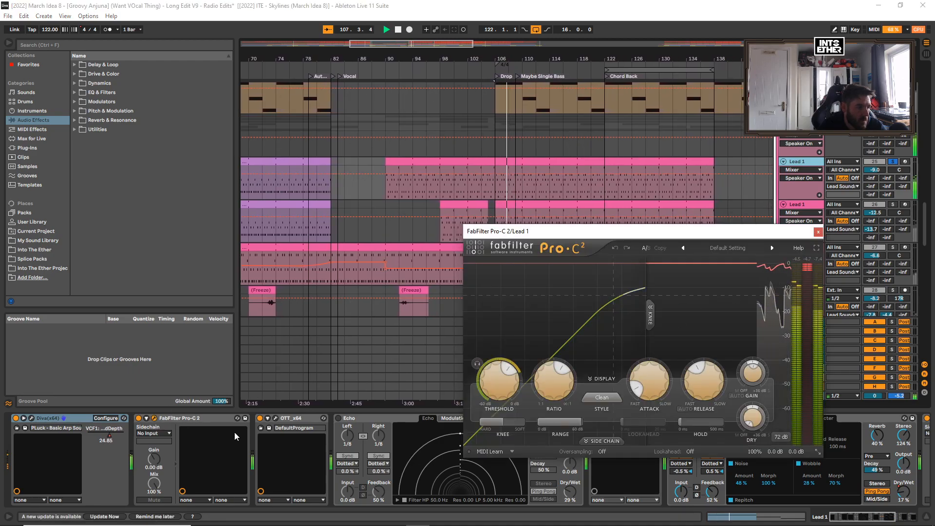
pyautogui.click(276, 419)
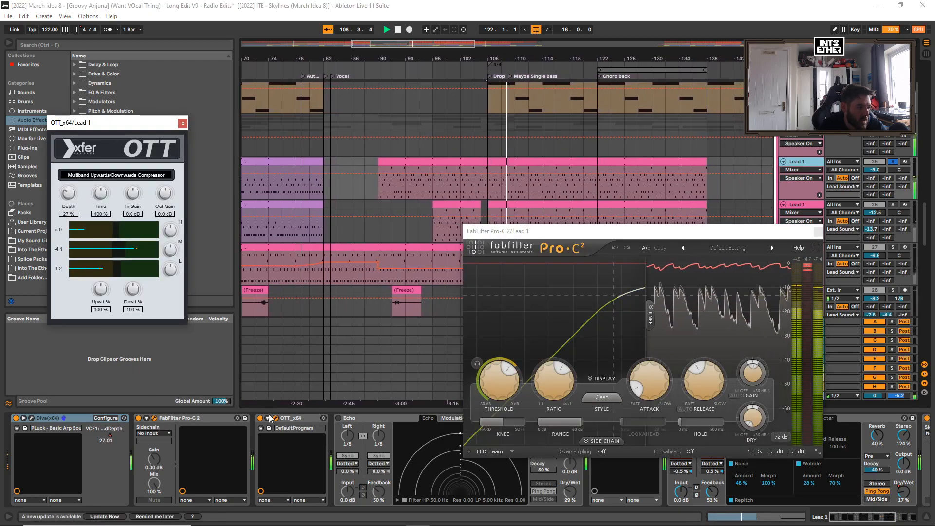
pyautogui.click(267, 418)
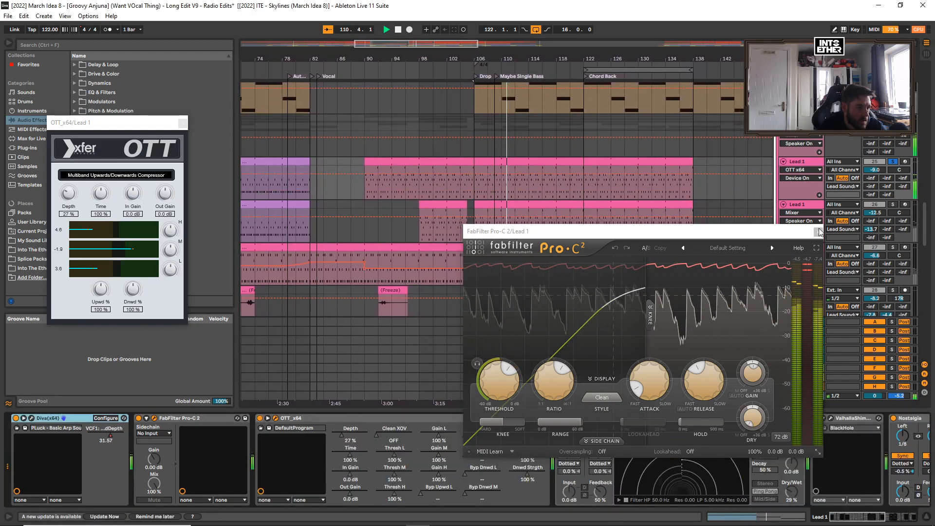
pyautogui.click(818, 234)
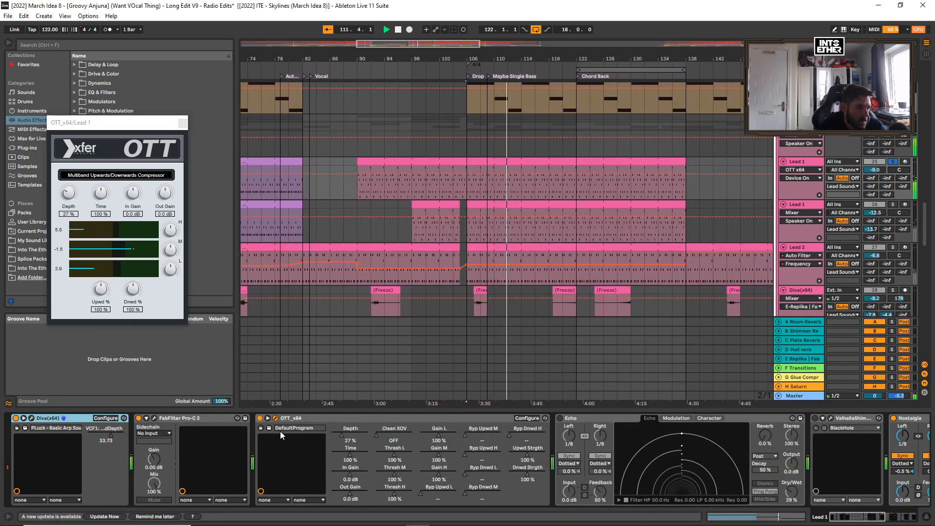
# Raise the Dry/Wet of Lead 1's Nostalgia echo to 65% with its automation shown, and close the OTT window
pyautogui.scroll(-10, 735, 495)
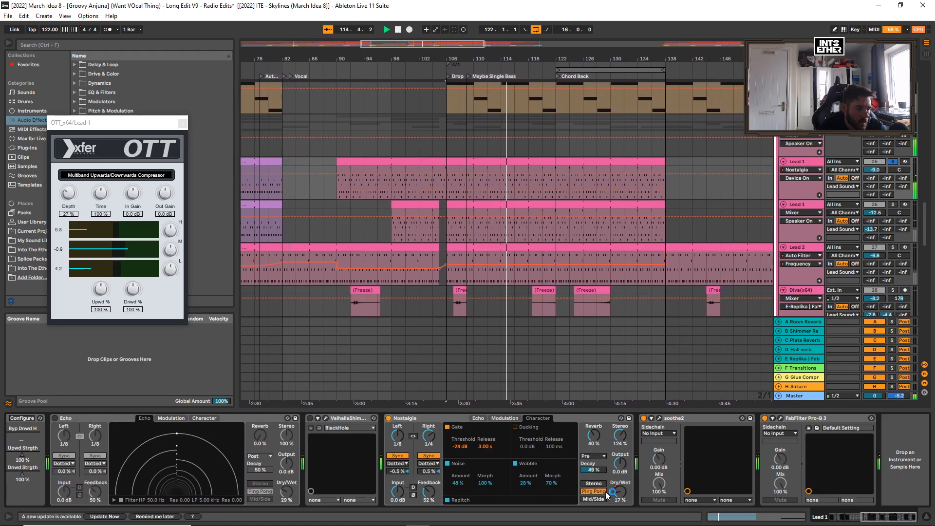
pyautogui.press('a')
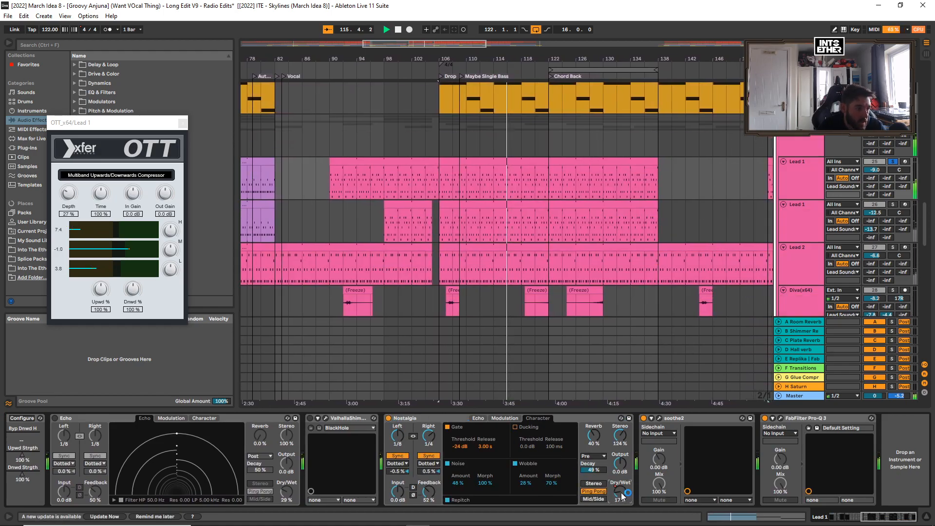
pyautogui.press('a')
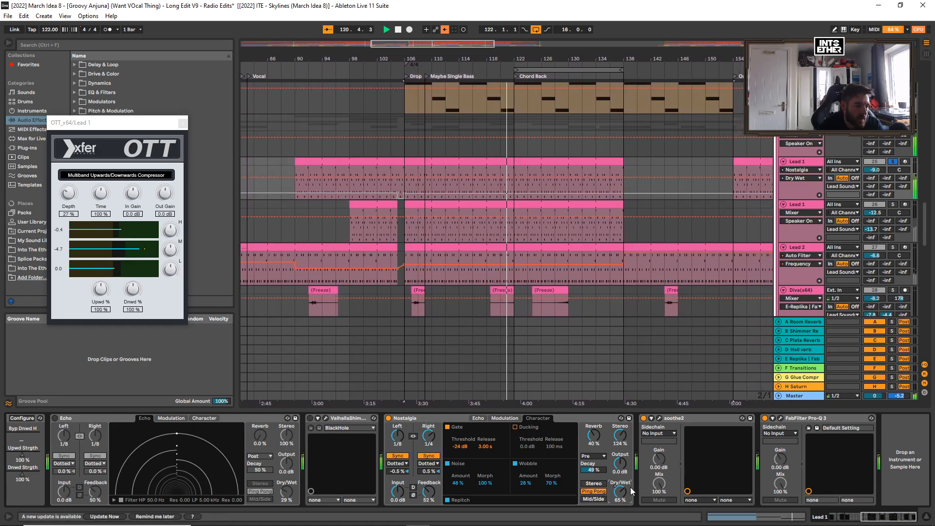
pyautogui.click(182, 123)
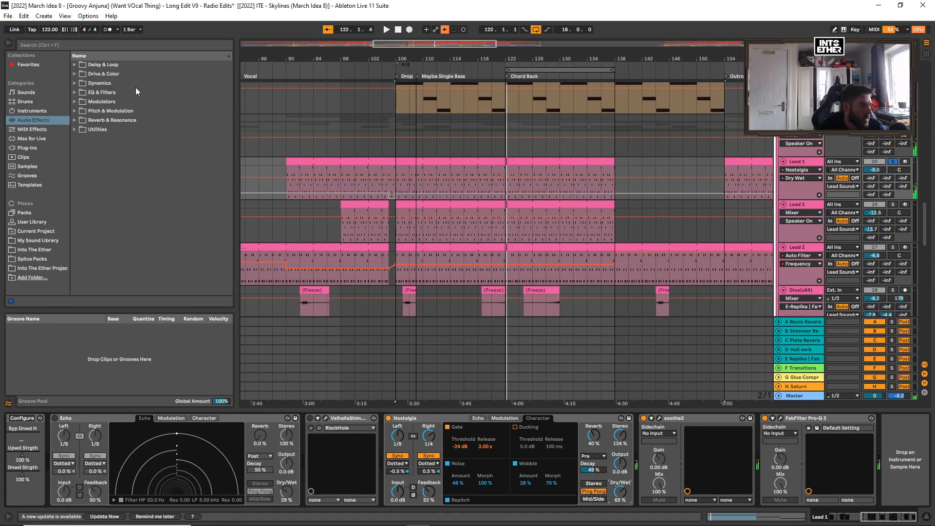
# Browse the Delay & Loop audio effects to the Echo device's Ambient Spaces presets
pyautogui.click(76, 64)
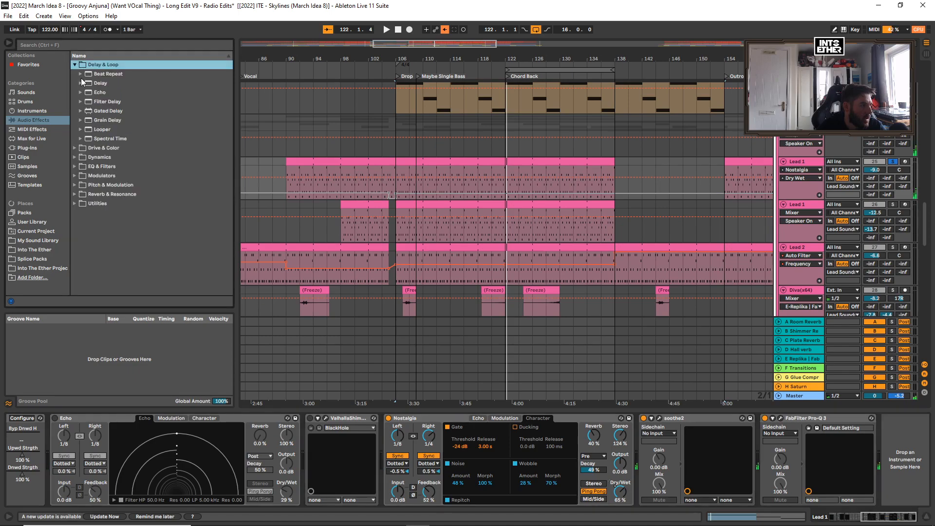
pyautogui.click(81, 92)
pyautogui.click(86, 102)
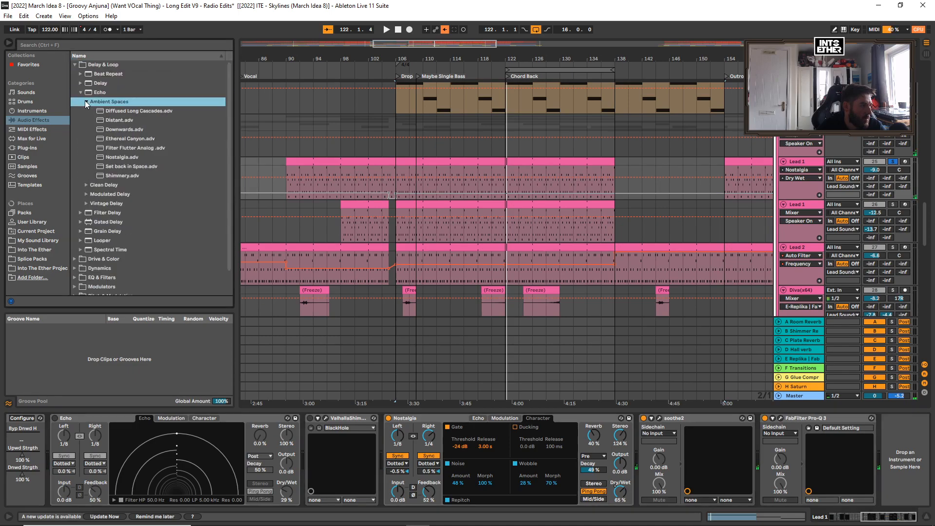
# Select the Nostalgia preset in the browser, and play the upper Lead 1 while examining its soothe2 and Pro-Q 3 settings
pyautogui.click(116, 159)
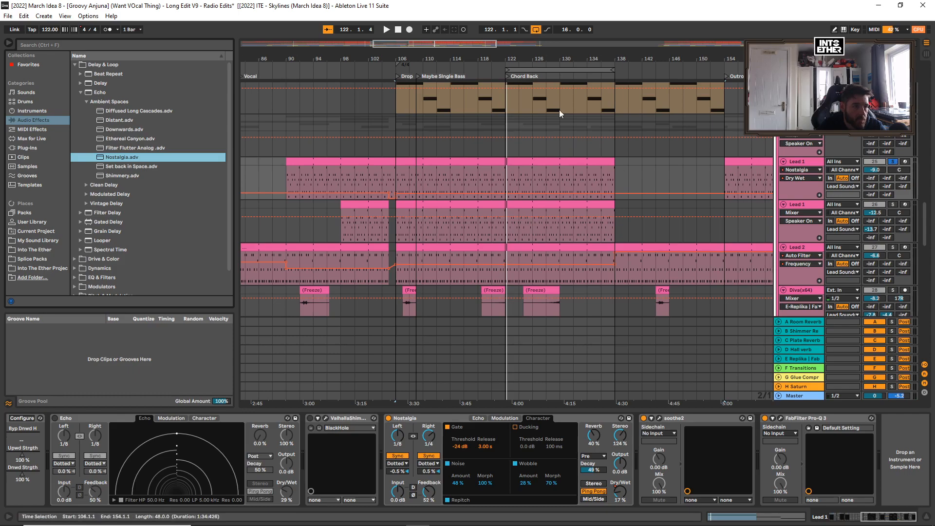
pyautogui.click(521, 74)
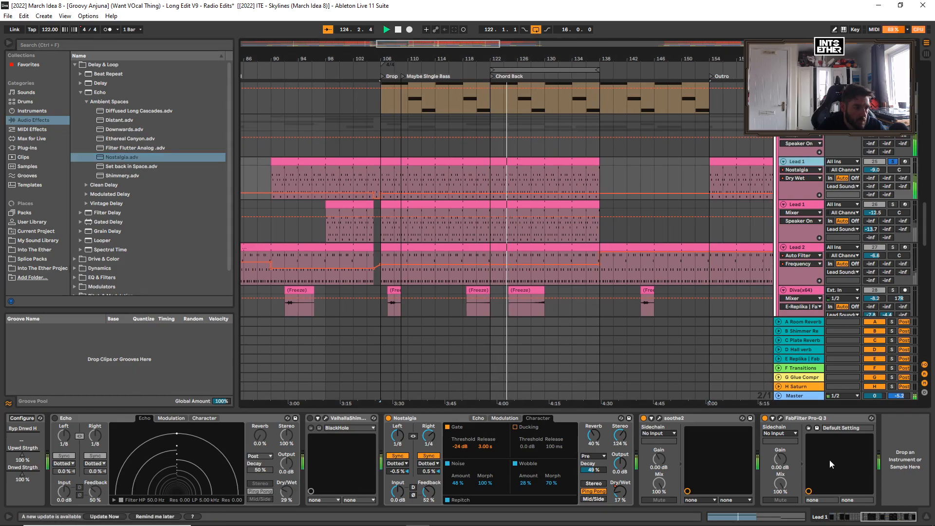
pyautogui.click(659, 418)
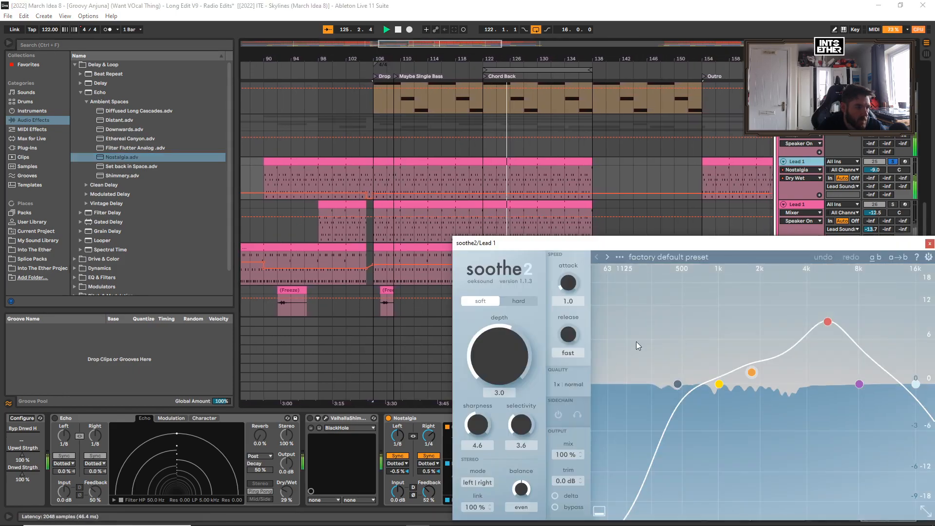
pyautogui.click(931, 244)
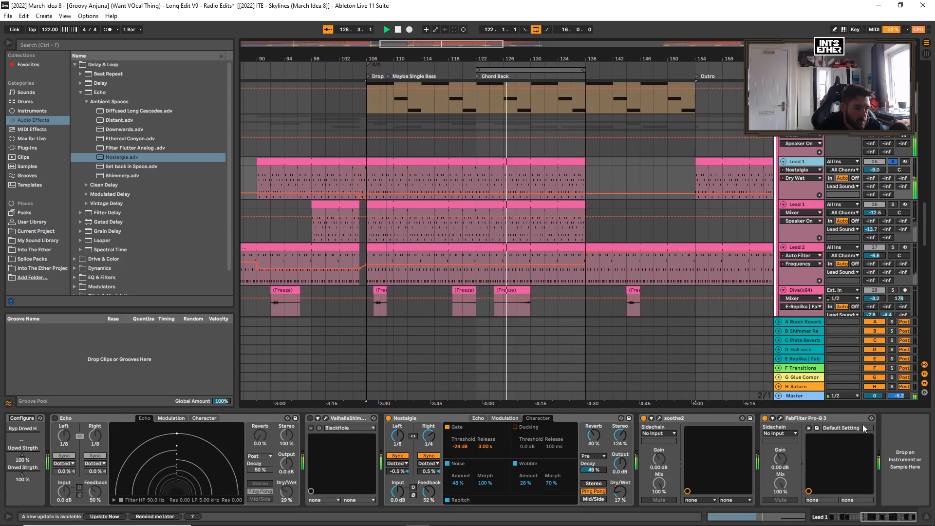
pyautogui.click(781, 419)
pyautogui.click(475, 107)
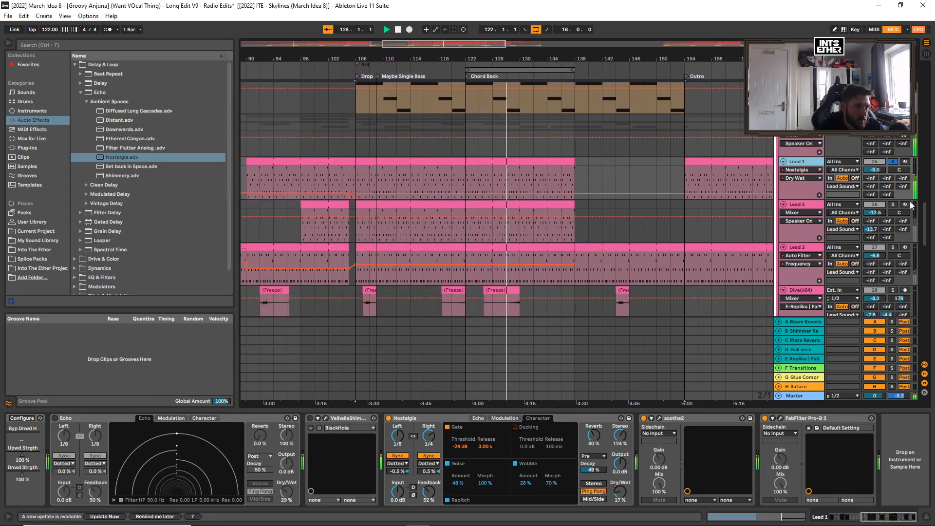
# Solo the lower Lead 1 track and examine the settings of its Diva pluck synth
pyautogui.click(817, 208)
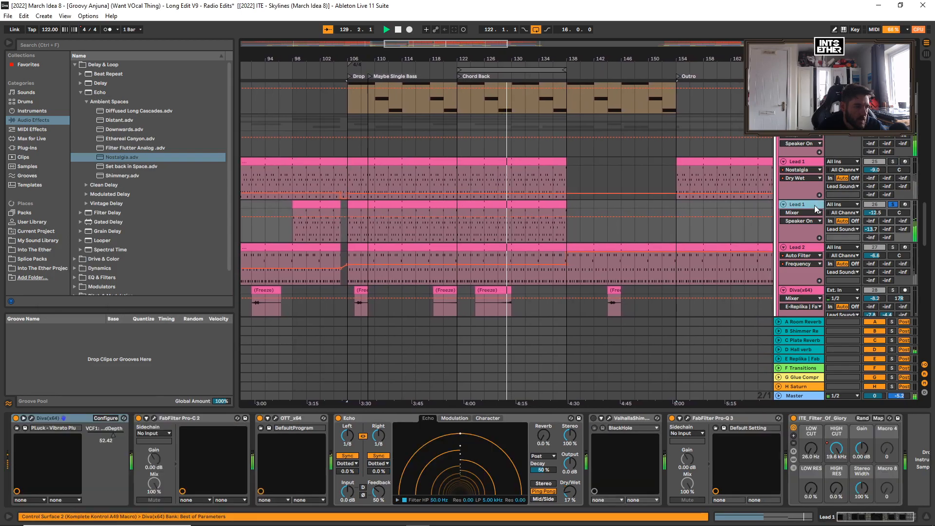
pyautogui.click(34, 418)
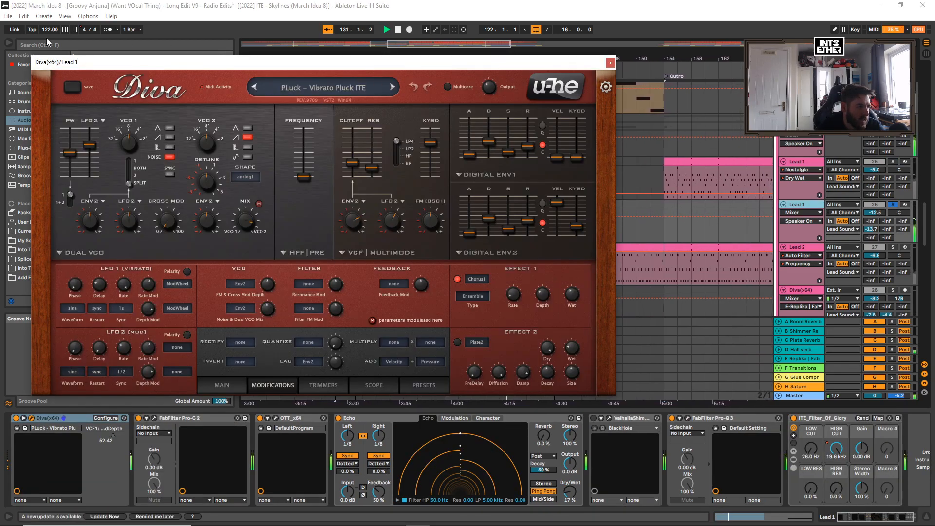
pyautogui.click(611, 63)
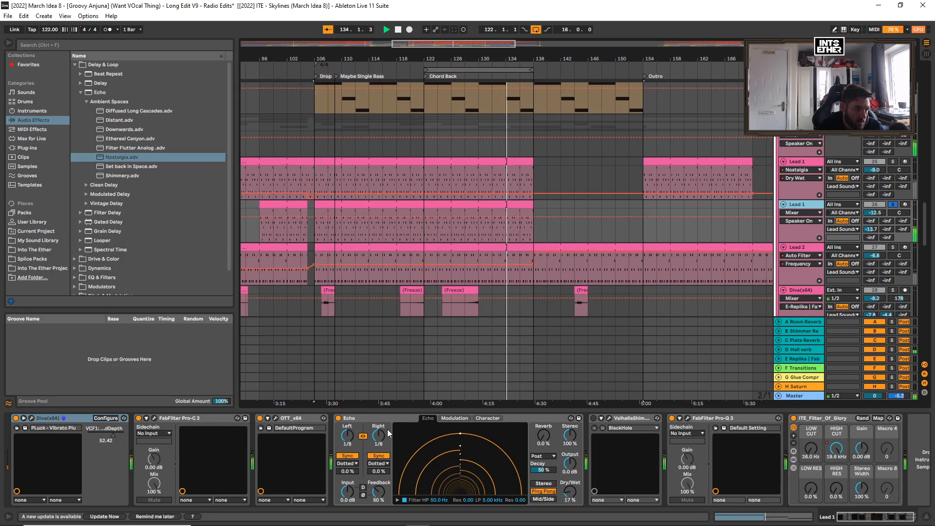
# Look over the rest of the lower Lead 1's device chain, checking OTT and the Pro-Q 3 curve
pyautogui.click(856, 521)
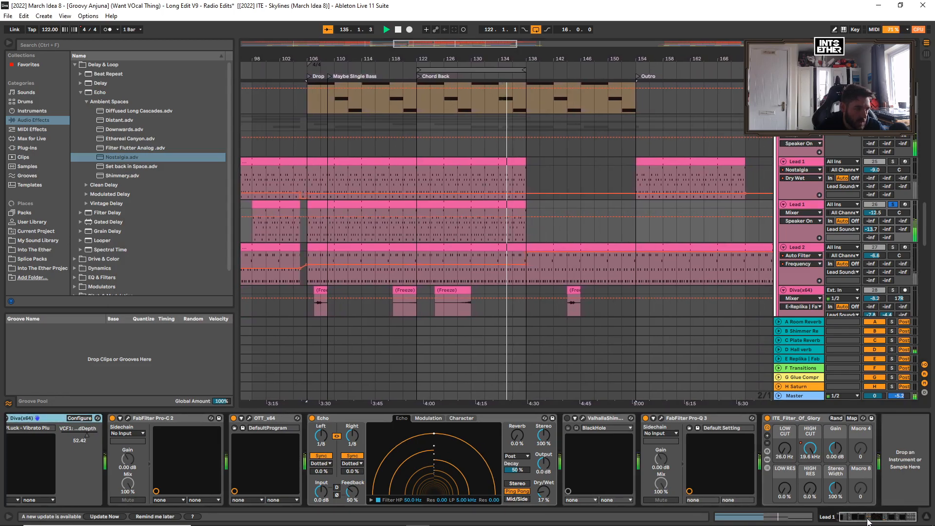
pyautogui.click(262, 425)
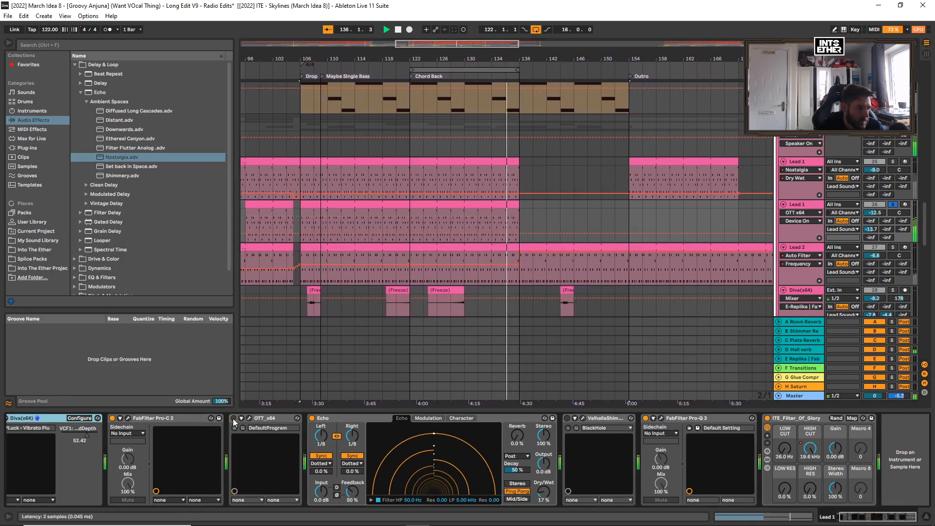
pyautogui.click(662, 418)
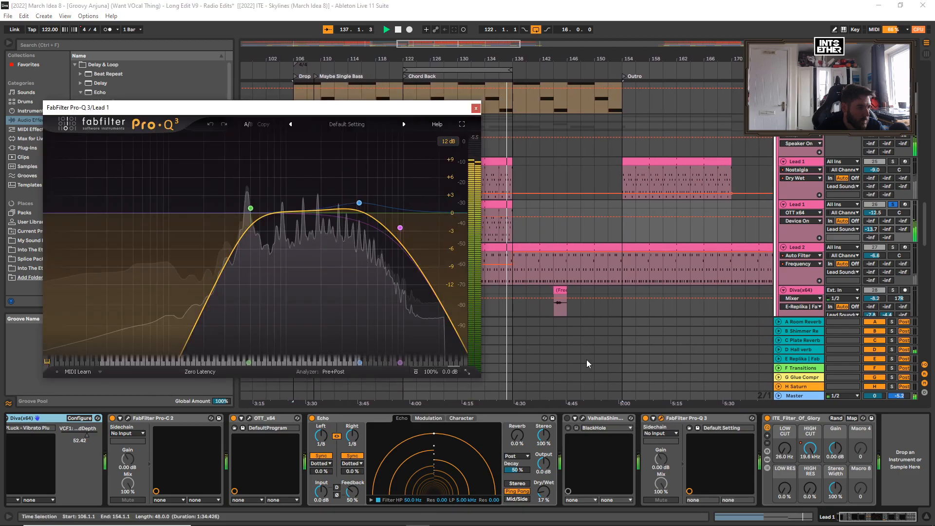
pyautogui.click(477, 108)
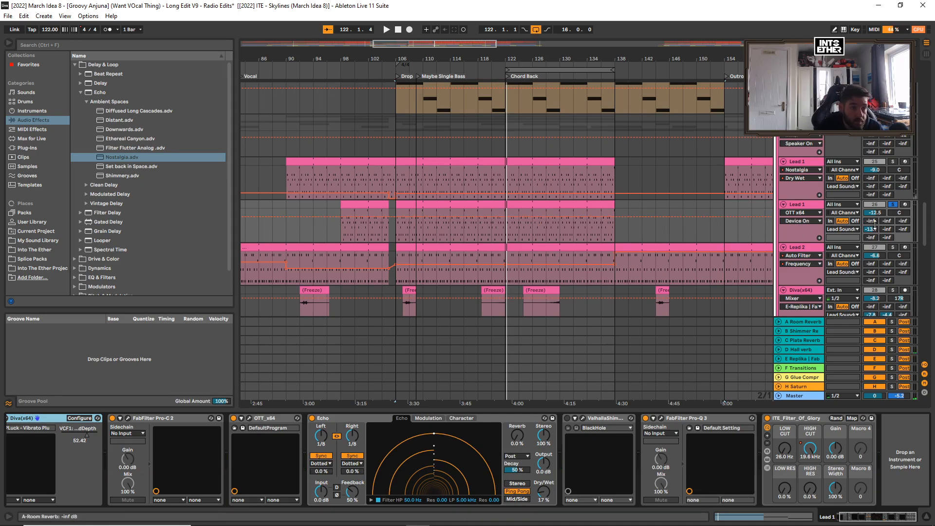
# Show the lower Lead 1's ITE Filter Of Glory HIGH CUT and Echo Dry Wet automation, and play the track from the Drop and Chord Back
pyautogui.click(816, 213)
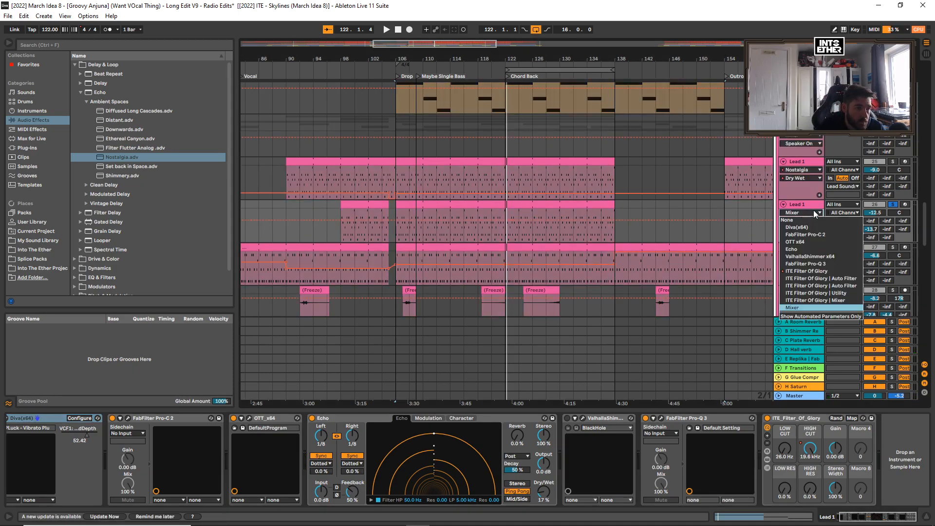
pyautogui.click(799, 272)
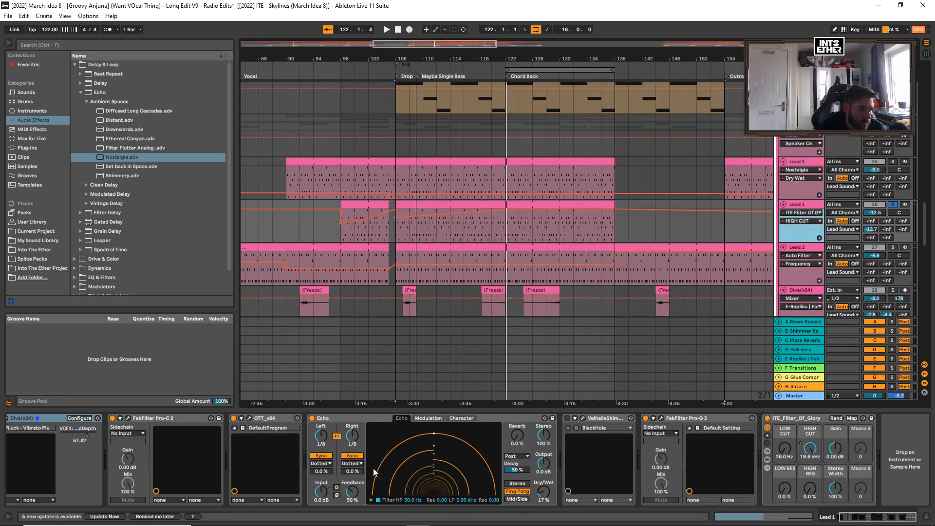
pyautogui.click(549, 493)
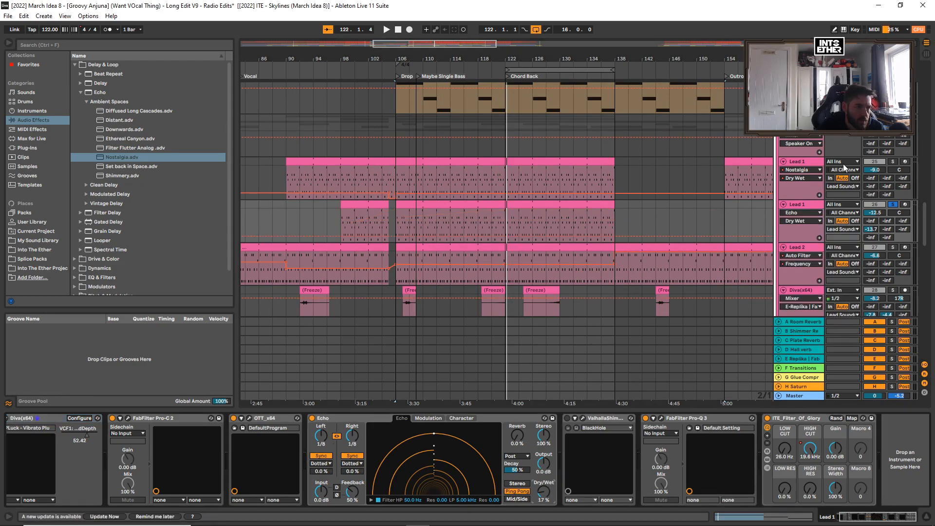
pyautogui.press('space')
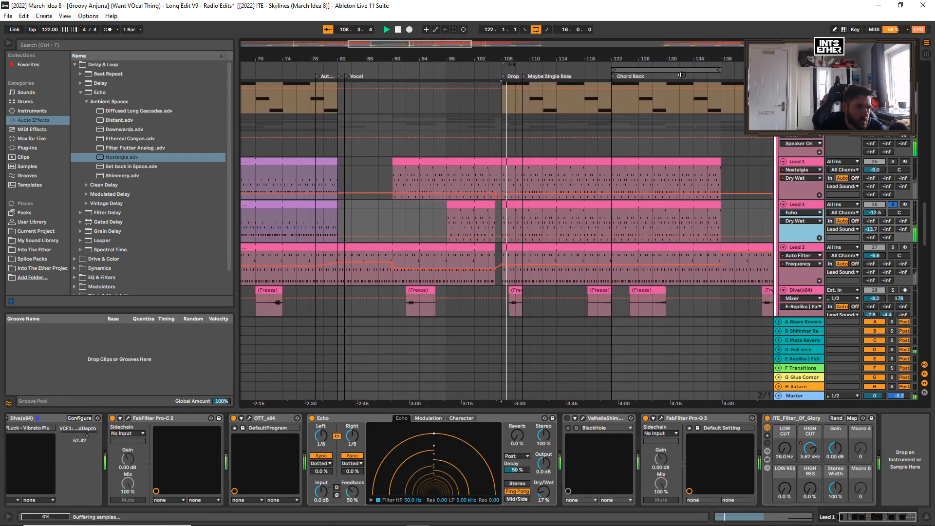
pyautogui.click(689, 81)
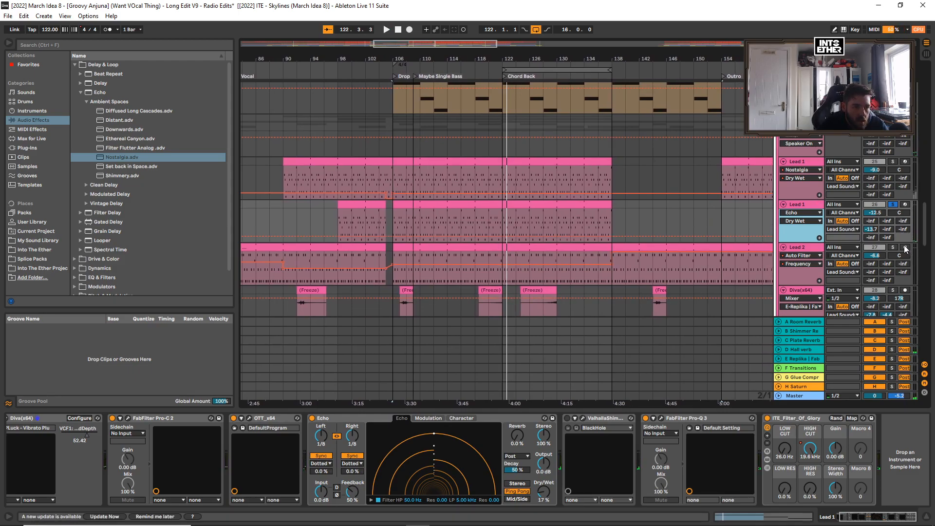
# Play Lead 2 over the Chord Back section, both soloed and with the solo off
pyautogui.scroll(-2, 922, 234)
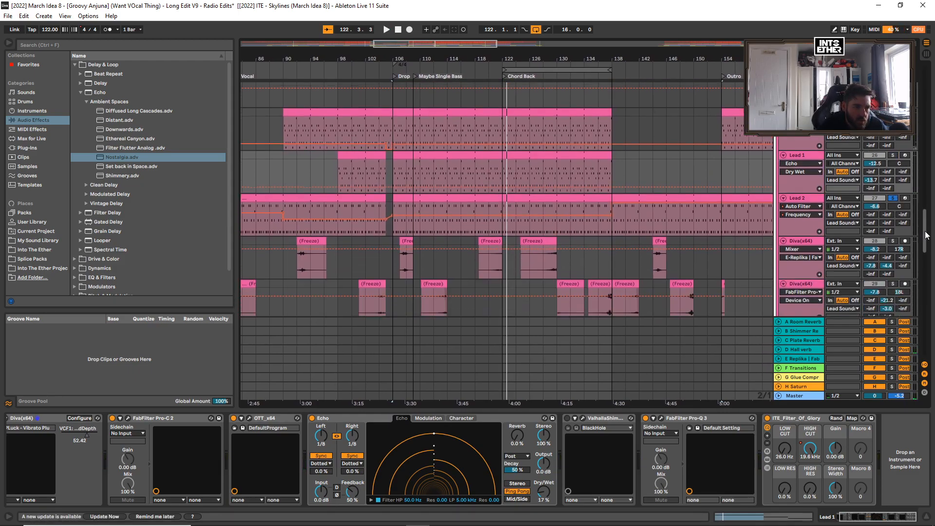
pyautogui.click(600, 74)
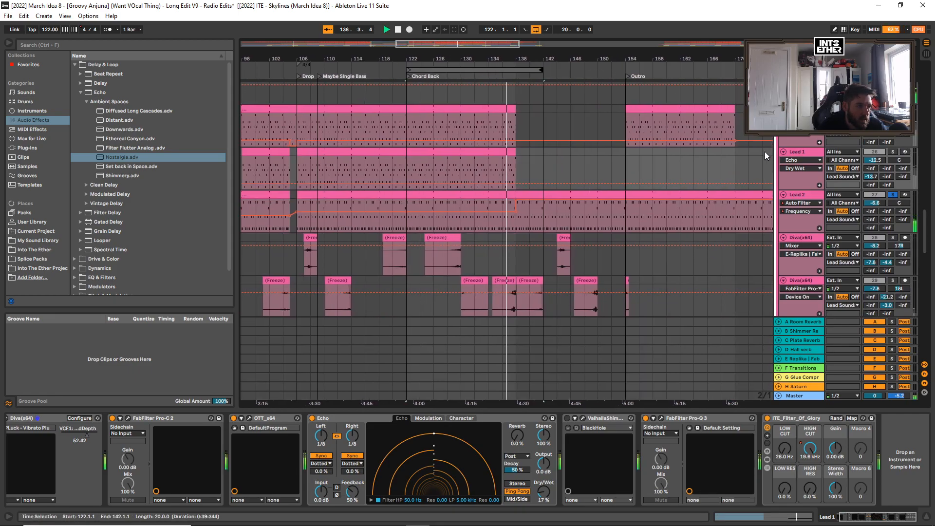
pyautogui.click(893, 196)
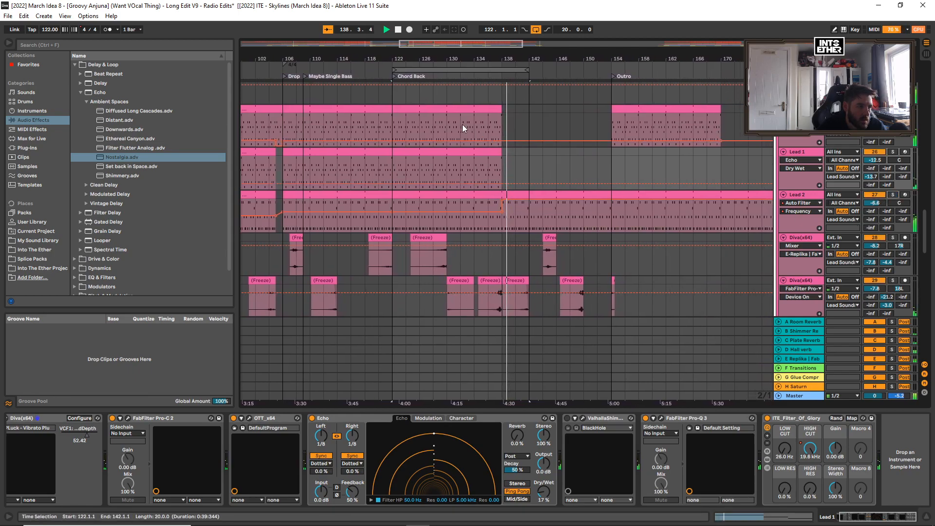
pyautogui.press('space')
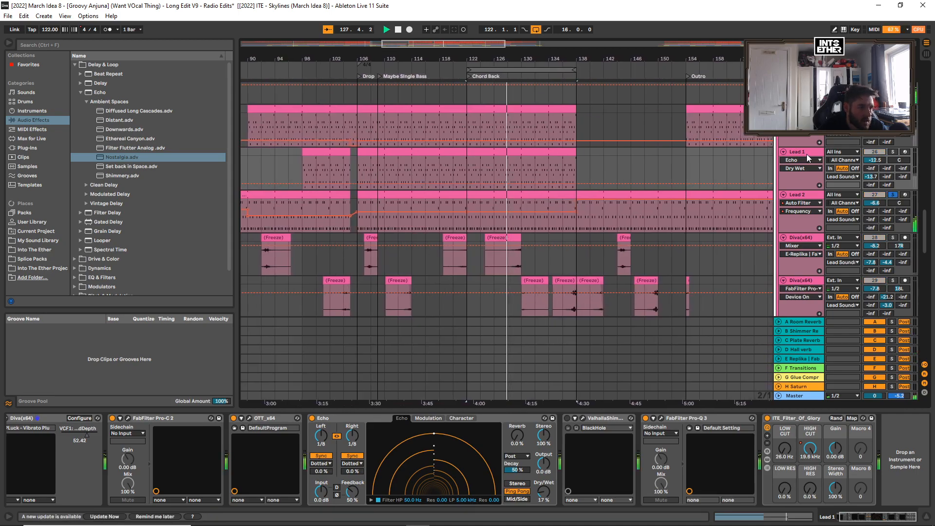
# Examine Lead 2's Serum pluck patch and its ValhallaVintageVerb settings during playback
pyautogui.click(800, 152)
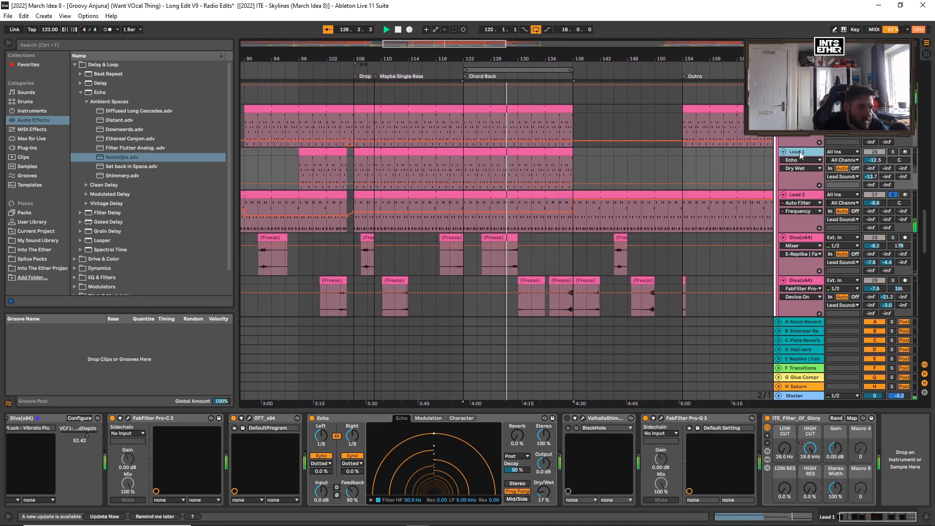
pyautogui.click(805, 197)
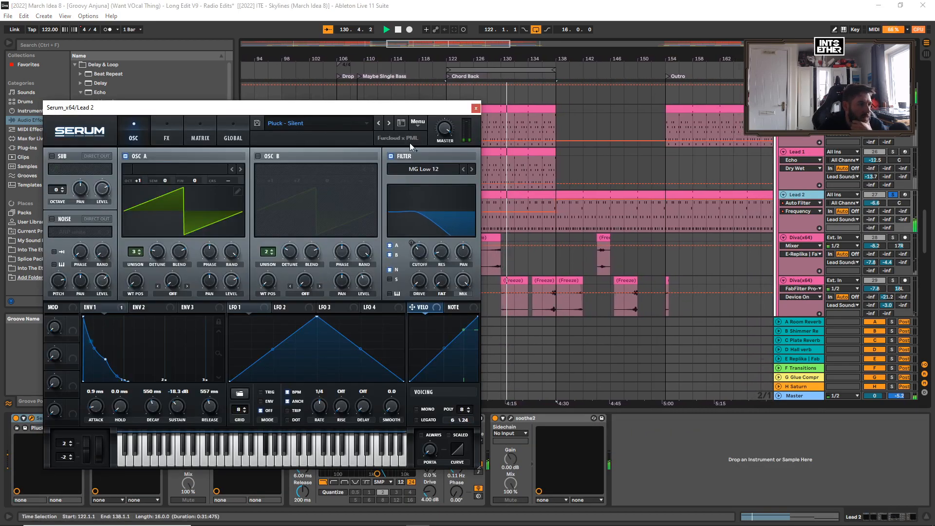
pyautogui.click(476, 108)
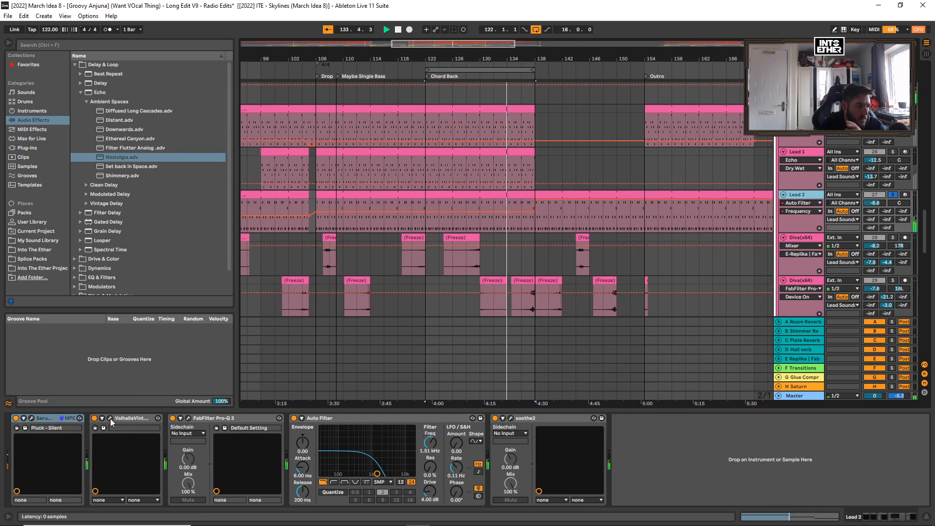
pyautogui.click(110, 419)
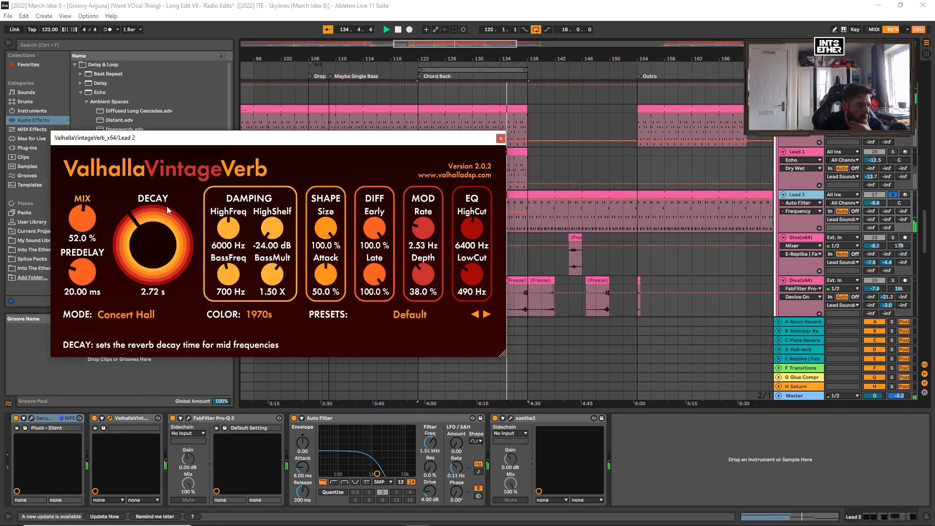
pyautogui.click(500, 138)
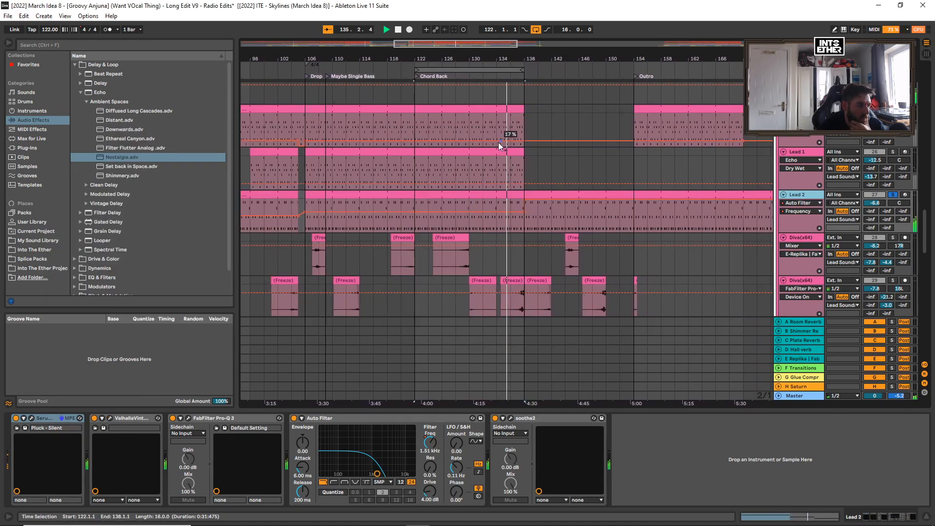
# Examine Lead 2's Pro-Q 3 and soothe2 settings, closing each plug-in window
pyautogui.click(189, 419)
pyautogui.click(480, 123)
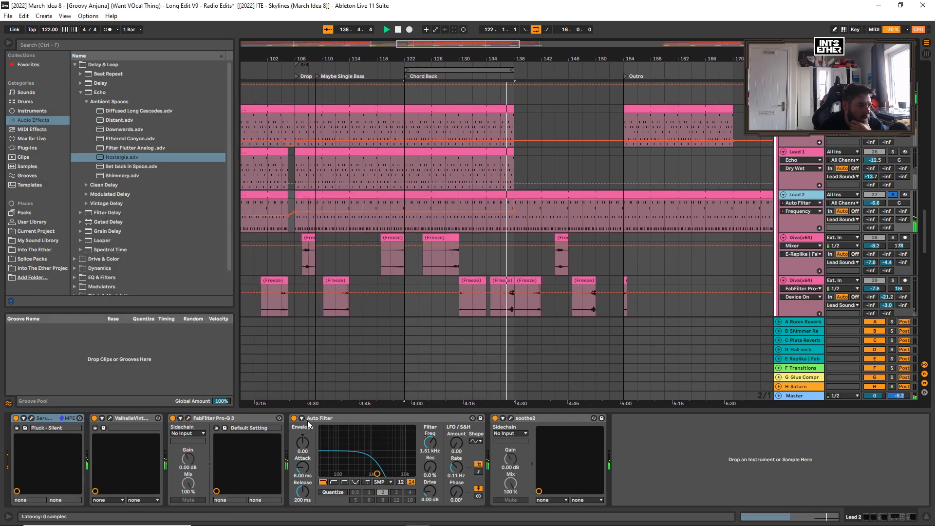
pyautogui.click(511, 417)
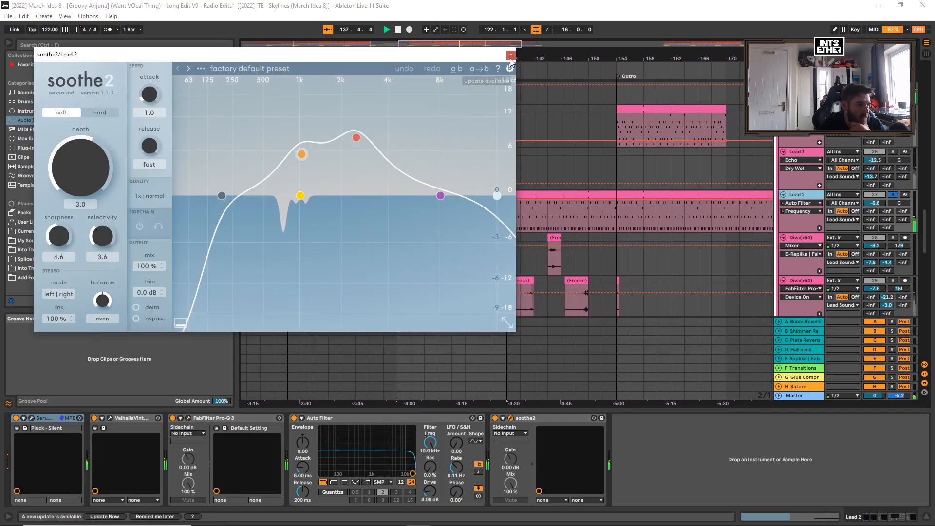
pyautogui.click(513, 55)
# Play the two frozen Diva tracks soloed through the Chord Back section with the timeline zoomed in
pyautogui.press('space')
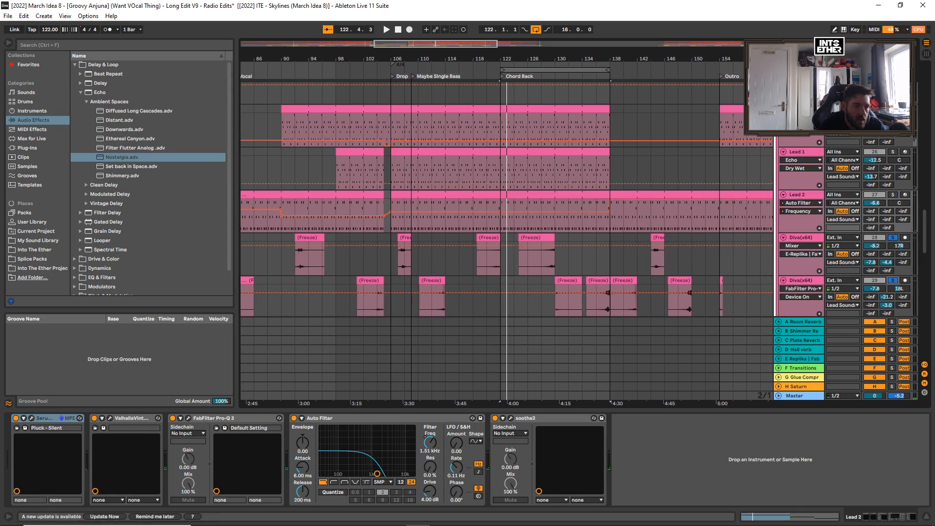
pyautogui.scroll(-3, 802, 197)
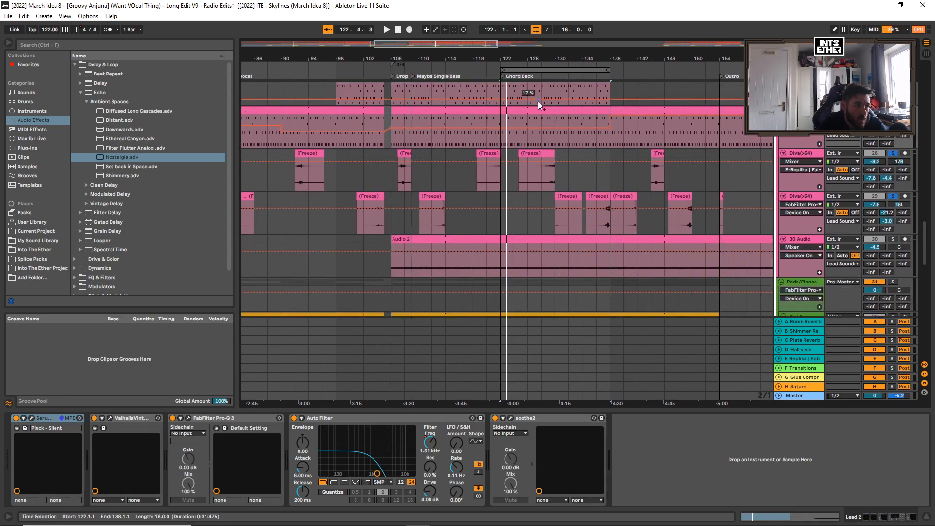
pyautogui.click(543, 77)
pyautogui.moveTo(516, 56); pyautogui.dragTo(515, 62)
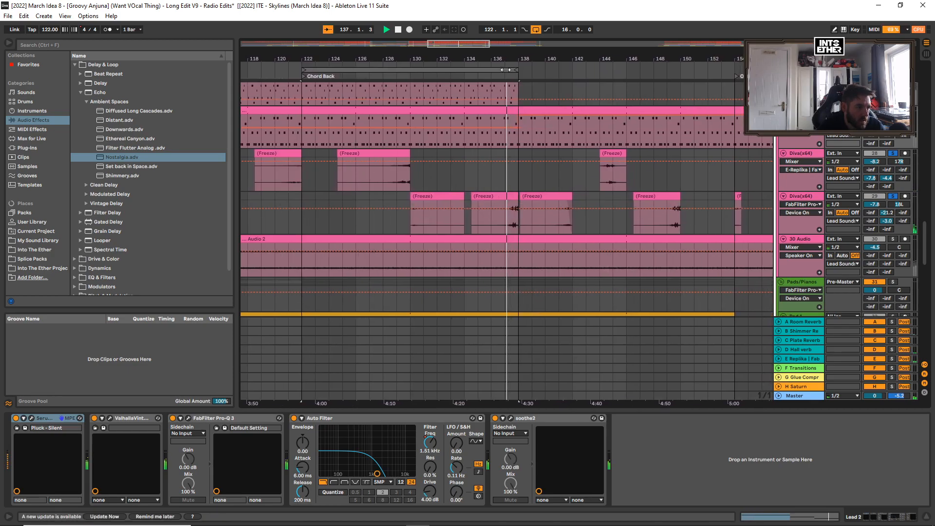
pyautogui.moveTo(508, 59); pyautogui.dragTo(542, 58)
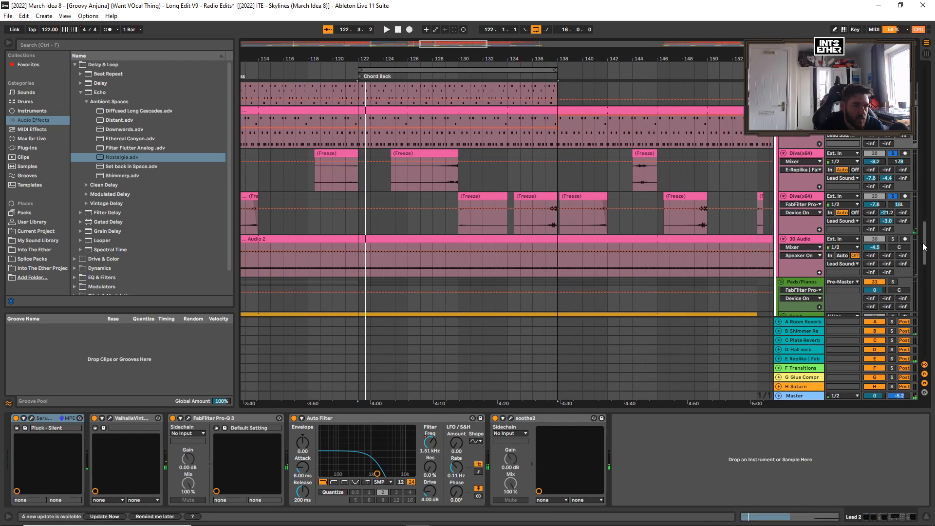
# Play the Lead Sounds group soloed from Chord Back and show its Echo Reverb Level automation
pyautogui.scroll(6, 924, 247)
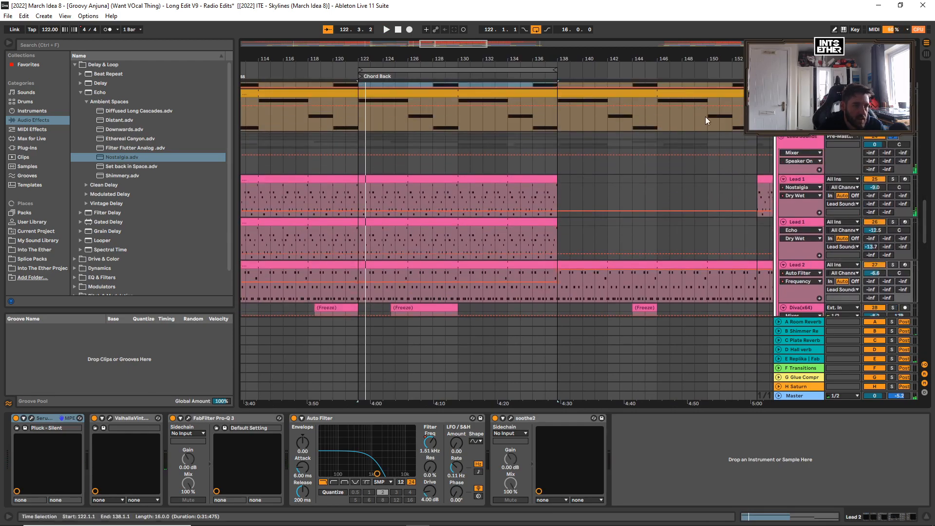
pyautogui.click(515, 76)
pyautogui.click(816, 145)
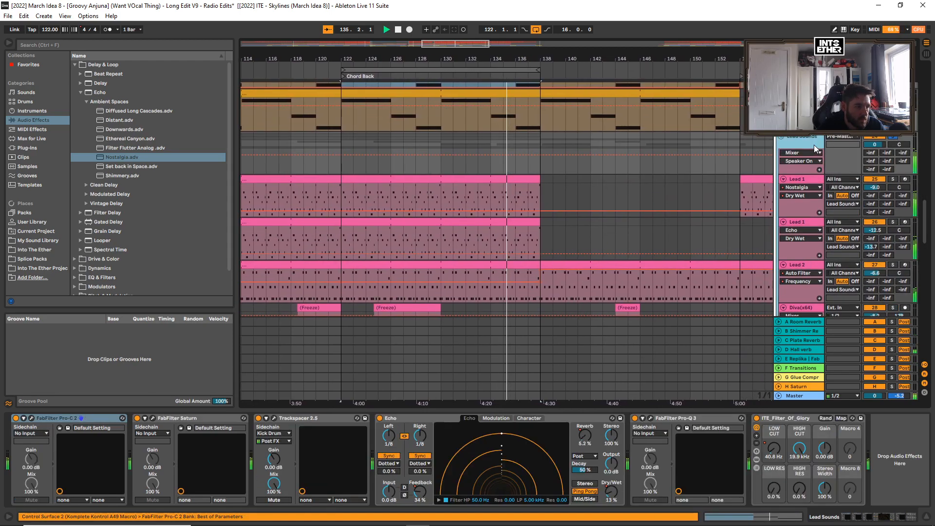
pyautogui.click(806, 154)
pyautogui.click(796, 190)
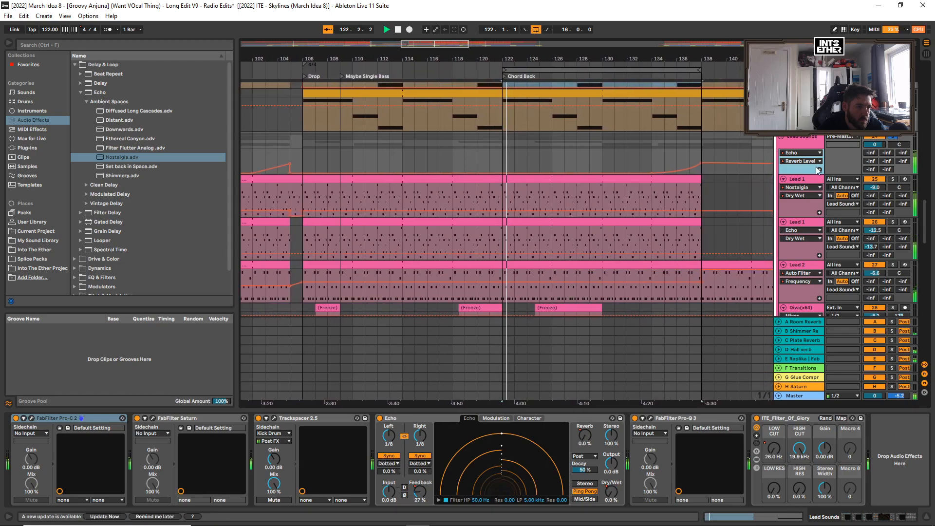
# Show the Lead Sounds group's ITE Filter Of Glory LOW CUT automation around the end of the Chord Back loop
pyautogui.click(802, 154)
pyautogui.click(806, 206)
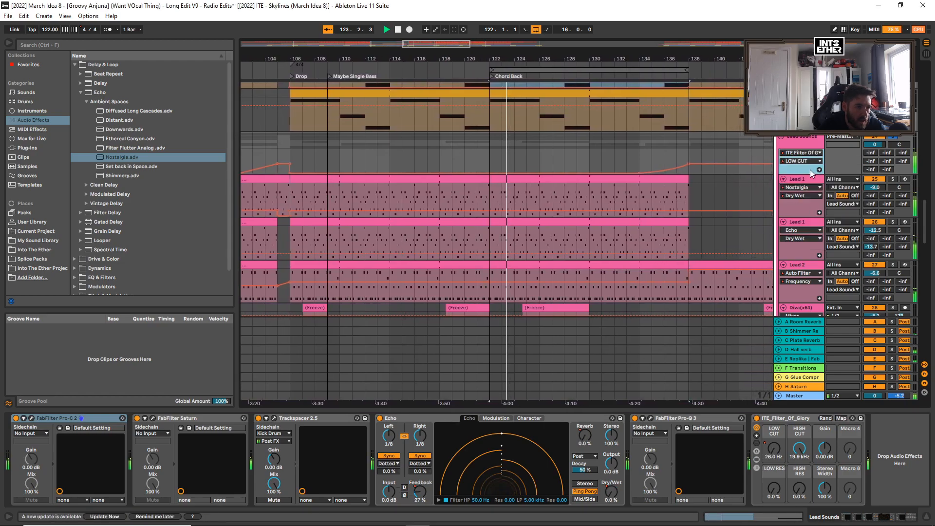
pyautogui.moveTo(675, 70); pyautogui.dragTo(717, 69)
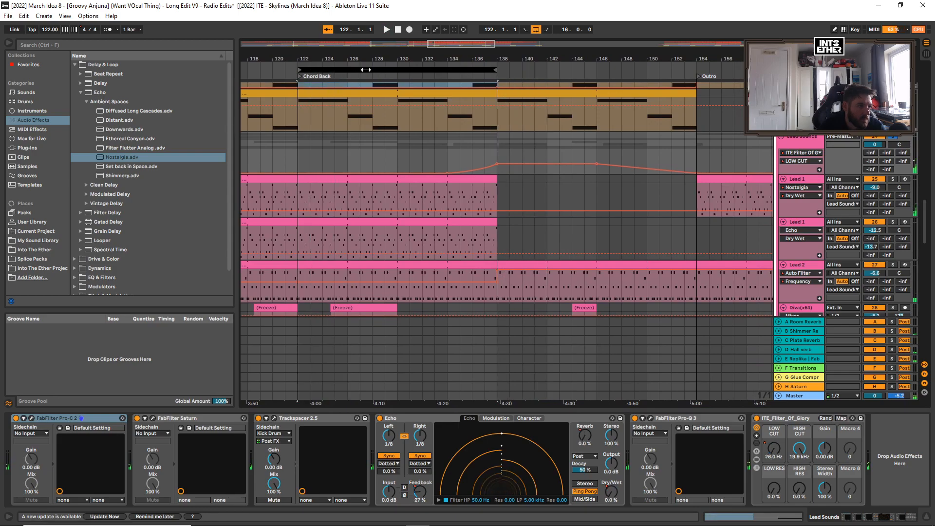
# Select the soloed Pads/Pianos group and play it from the start of the Chord Back section
pyautogui.scroll(-10, 886, 161)
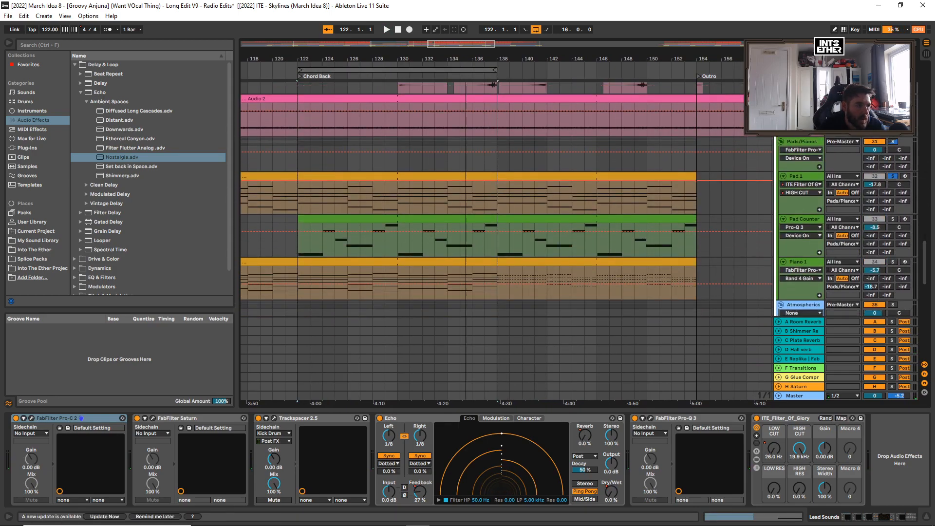
pyautogui.click(795, 142)
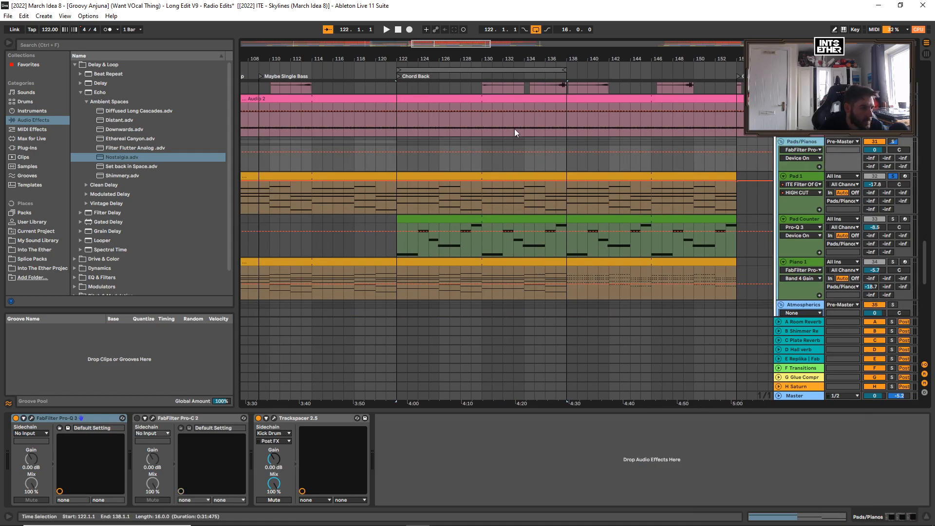
pyautogui.press('space')
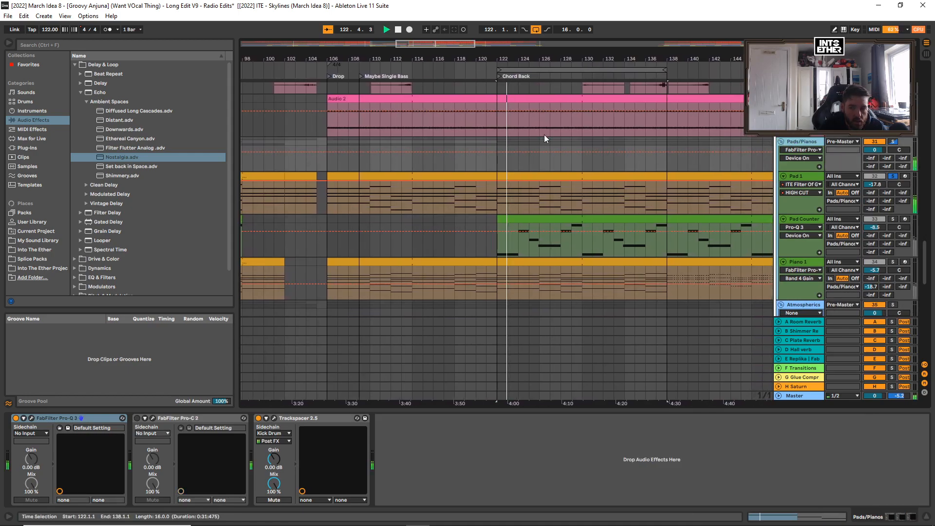
# Examine Pad 1's ValhallaVintageVerb and Pro-Q 3 settings during playback, closing each plug-in window
pyautogui.click(811, 177)
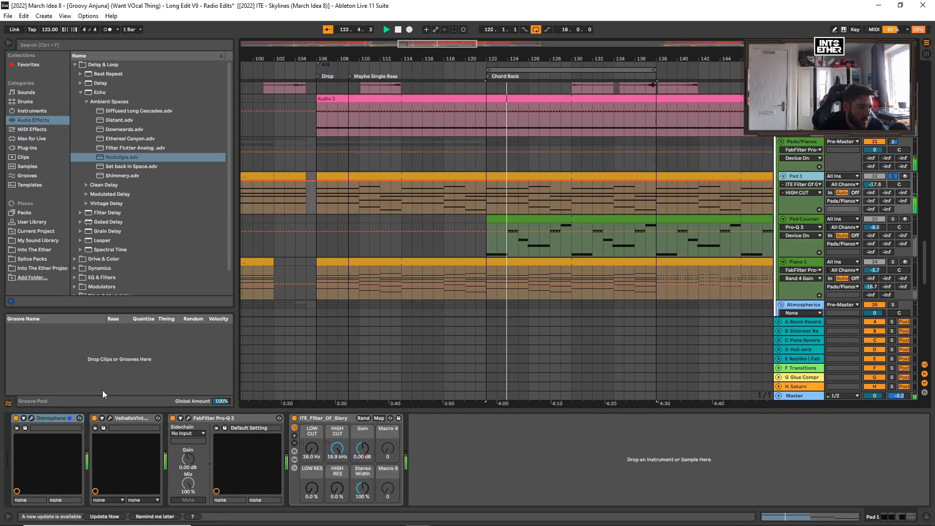
pyautogui.click(110, 418)
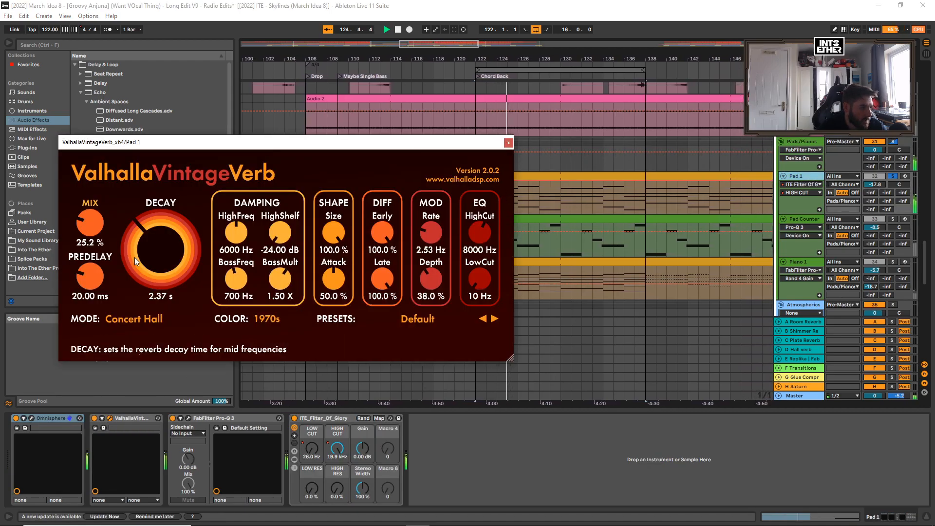
pyautogui.click(508, 143)
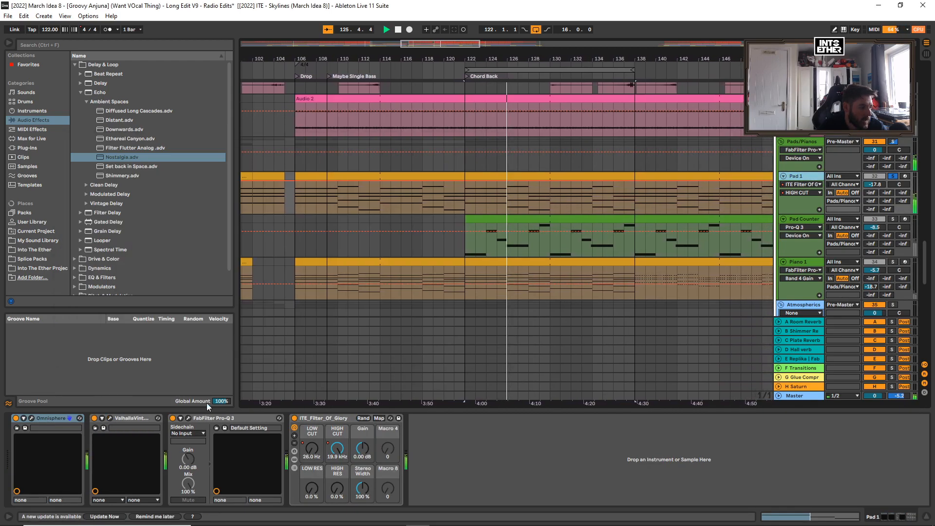
pyautogui.click(189, 418)
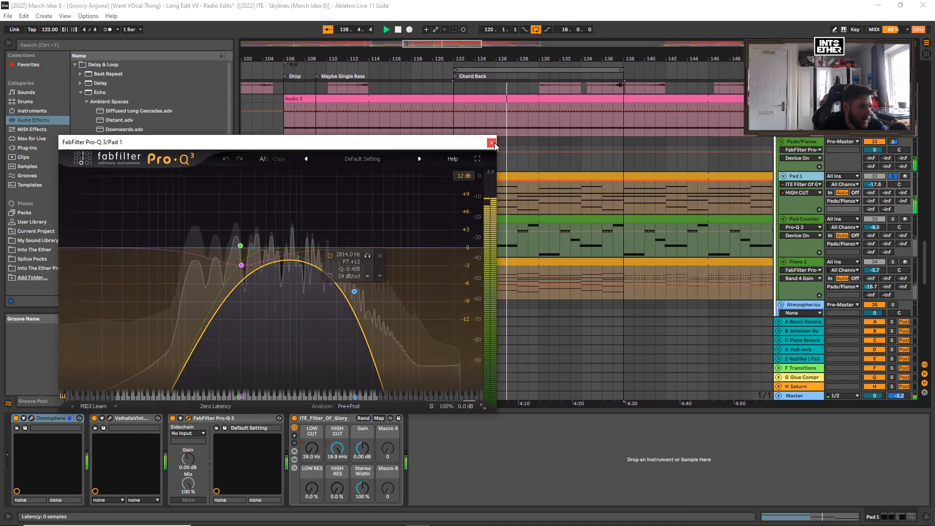
pyautogui.click(492, 143)
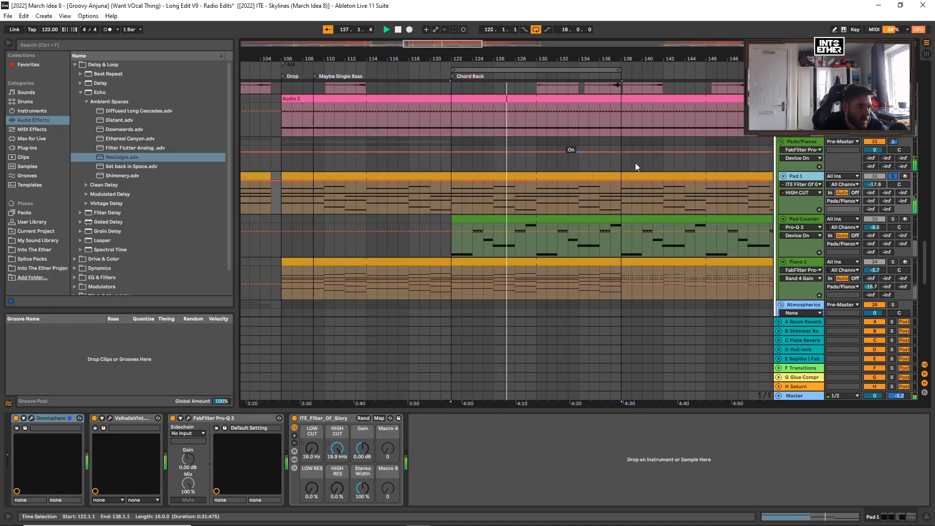
# Solo Pad Counter and examine its Serum patch and Pro-Q 3 curve, closing each plug-in window
pyautogui.click(893, 219)
pyautogui.click(805, 219)
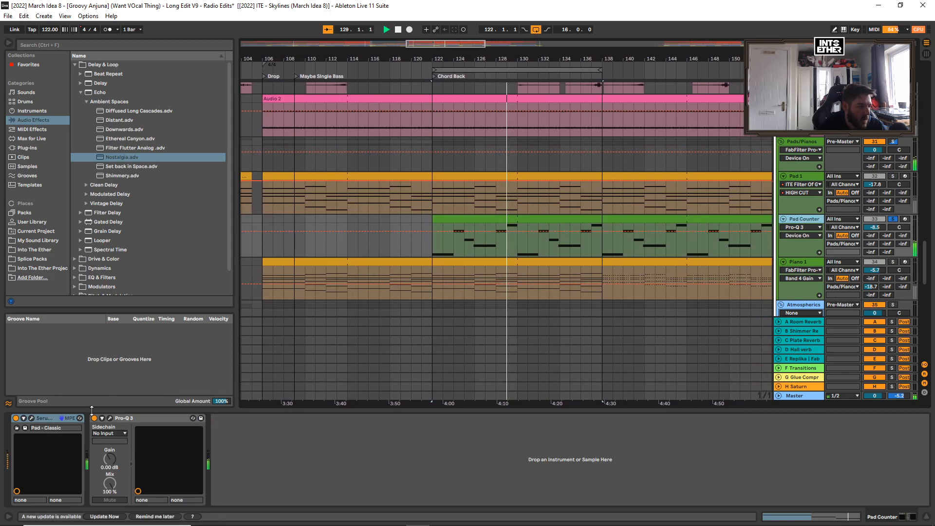
pyautogui.click(31, 418)
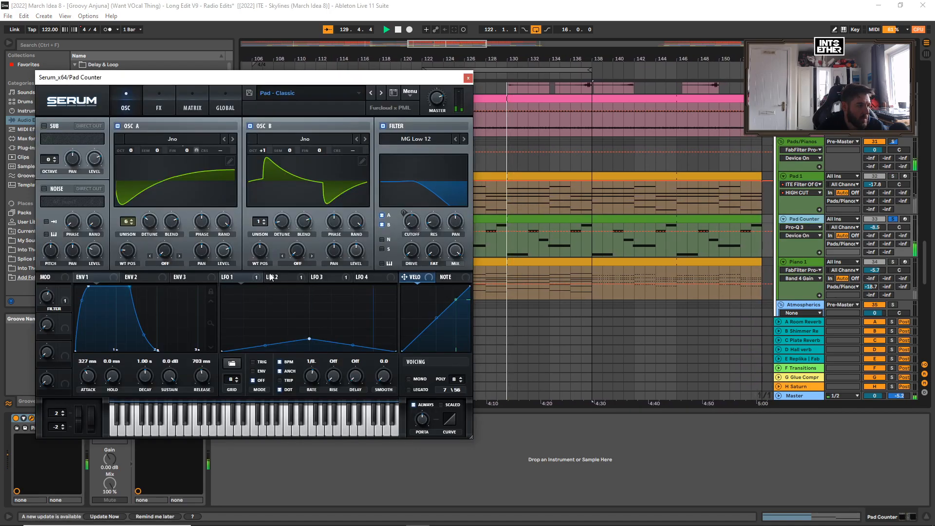
pyautogui.click(468, 78)
pyautogui.click(110, 418)
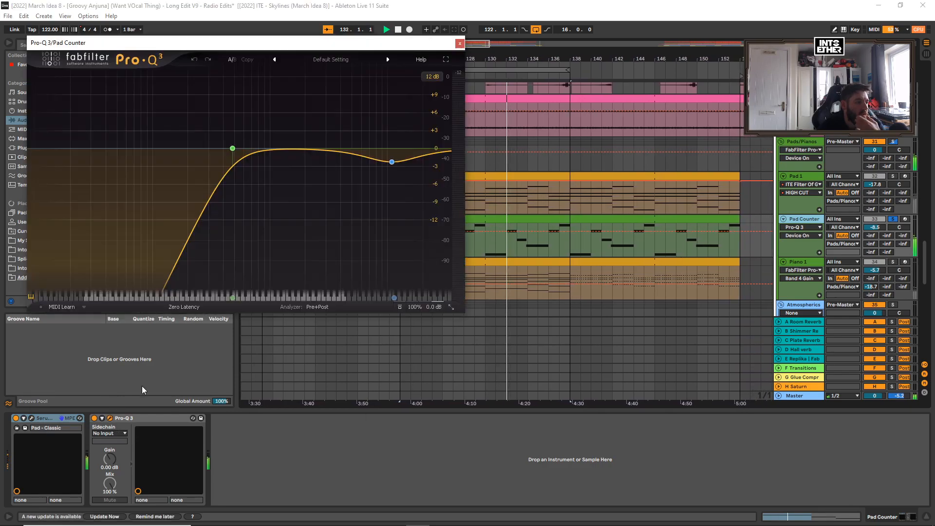
pyautogui.click(459, 44)
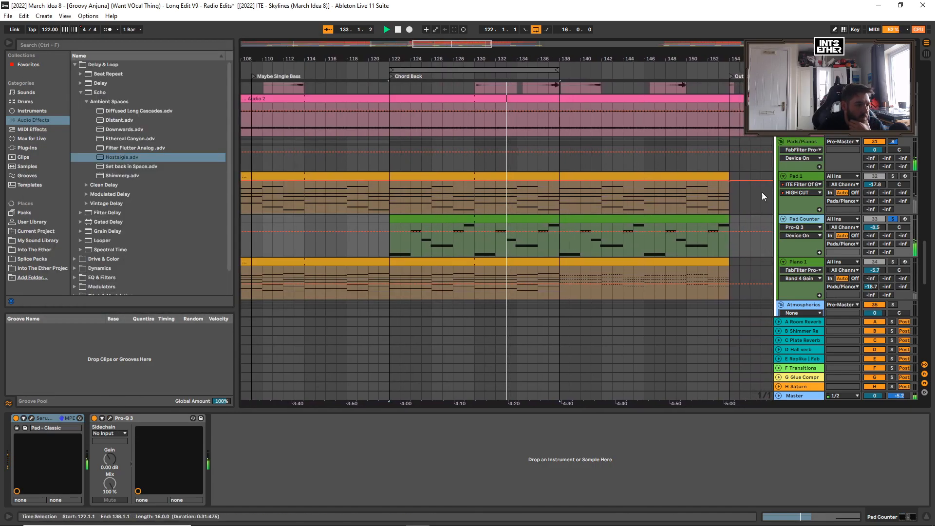
# Solo Piano 1 and open its Kontakt instrument, The Giant
pyautogui.click(893, 262)
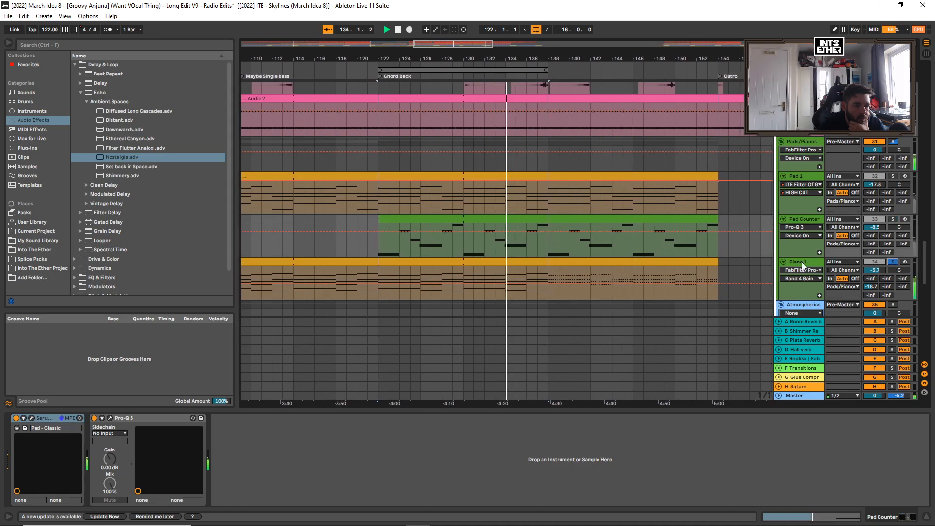
pyautogui.click(802, 261)
pyautogui.click(31, 418)
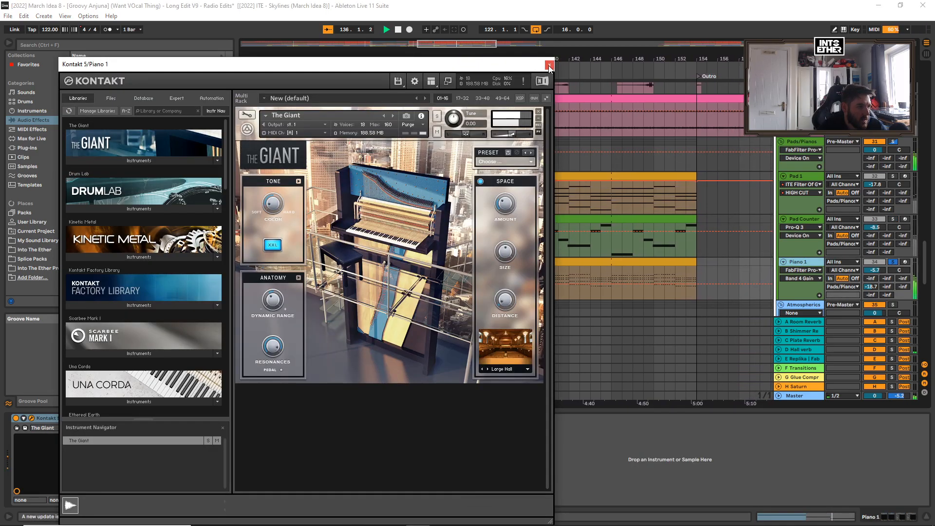
# Audition The Giant's Intimate and Emotional presets, settle on Intimate, and close Kontakt
pyautogui.click(506, 162)
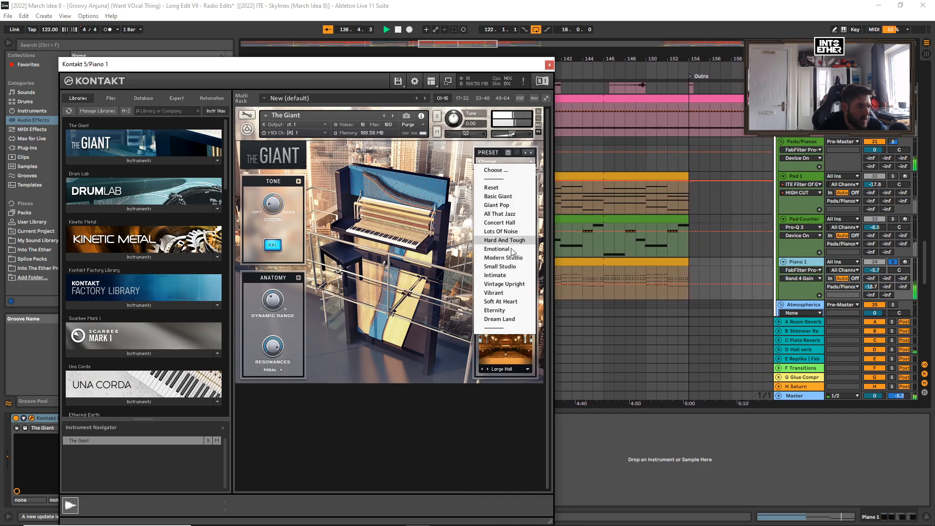
pyautogui.click(507, 276)
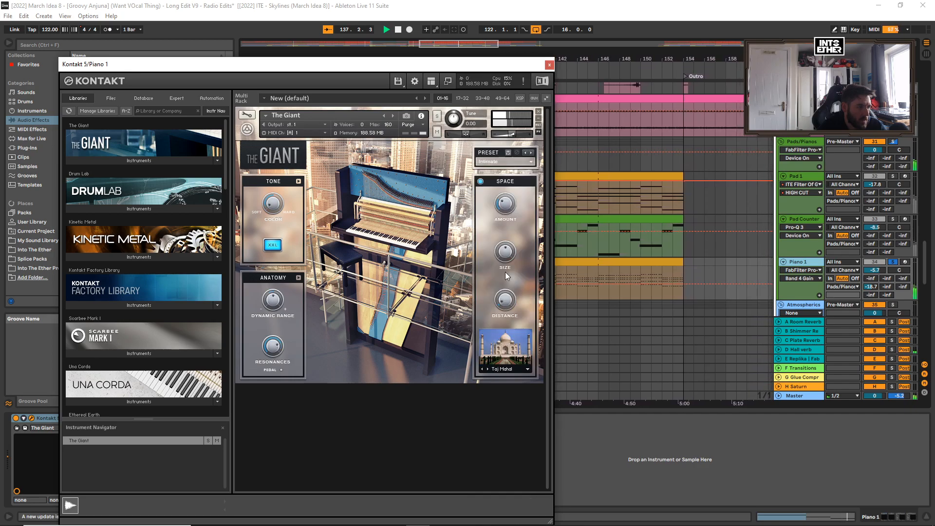
pyautogui.click(529, 161)
pyautogui.click(517, 250)
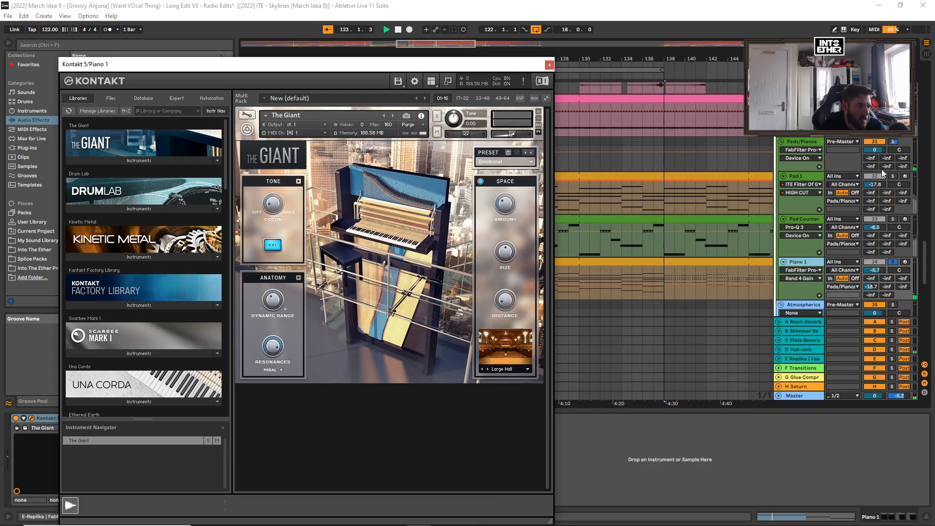
pyautogui.click(531, 162)
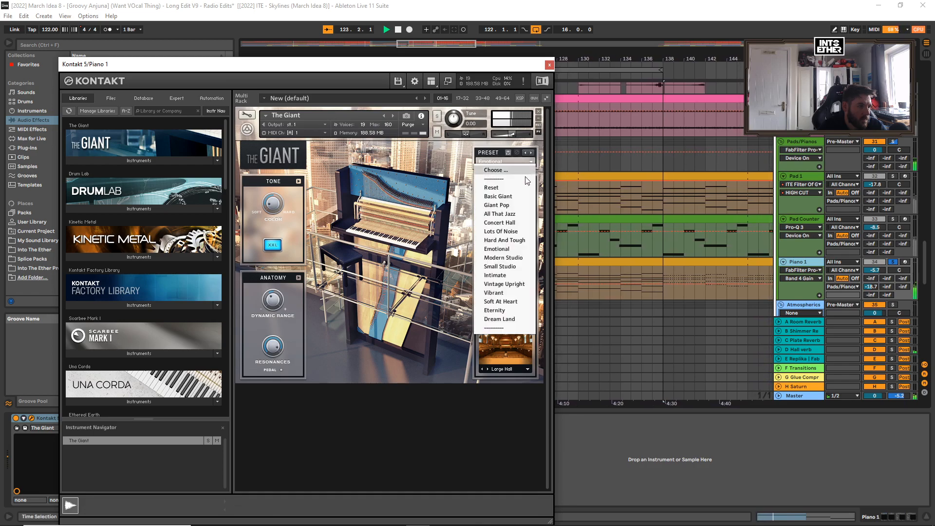
pyautogui.click(497, 276)
pyautogui.click(549, 64)
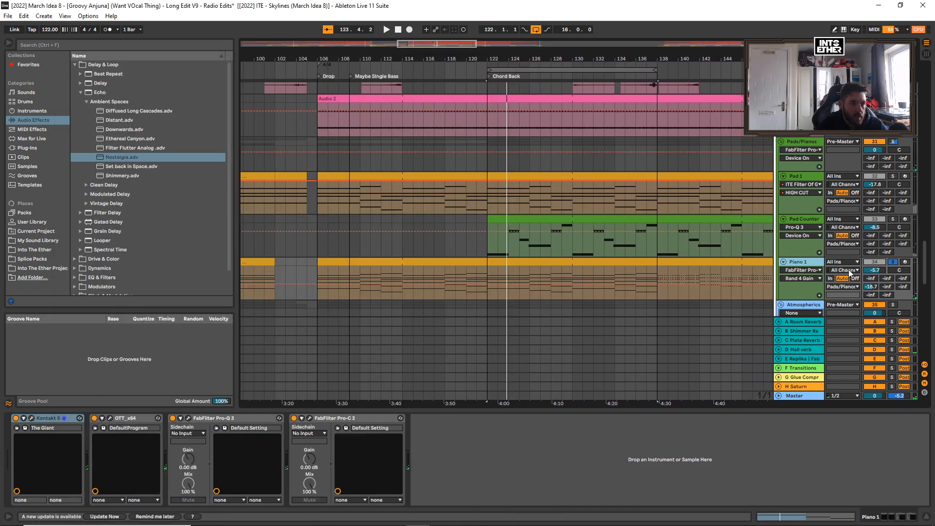
# Examine Piano 1's OTT settings and compare the sound with OTT bypassed and active
pyautogui.click(110, 418)
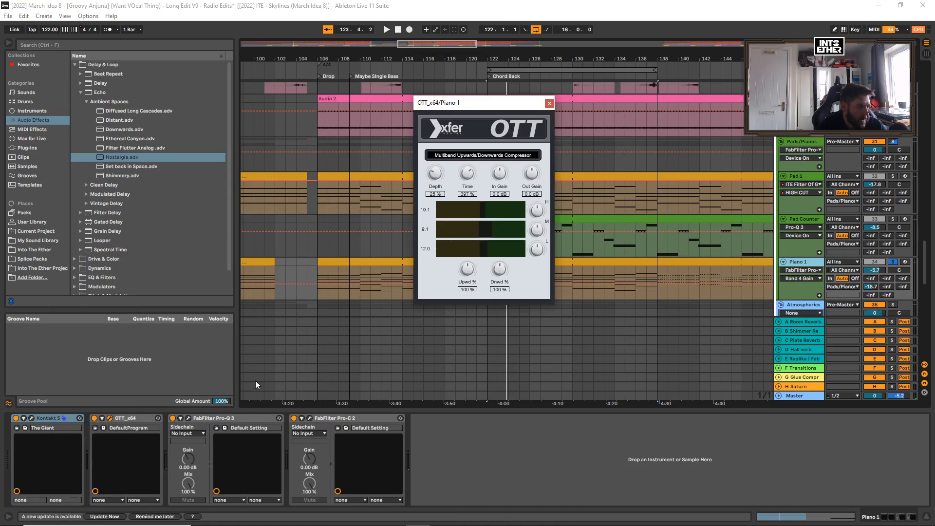
pyautogui.press('space')
pyautogui.click(118, 426)
pyautogui.press('space')
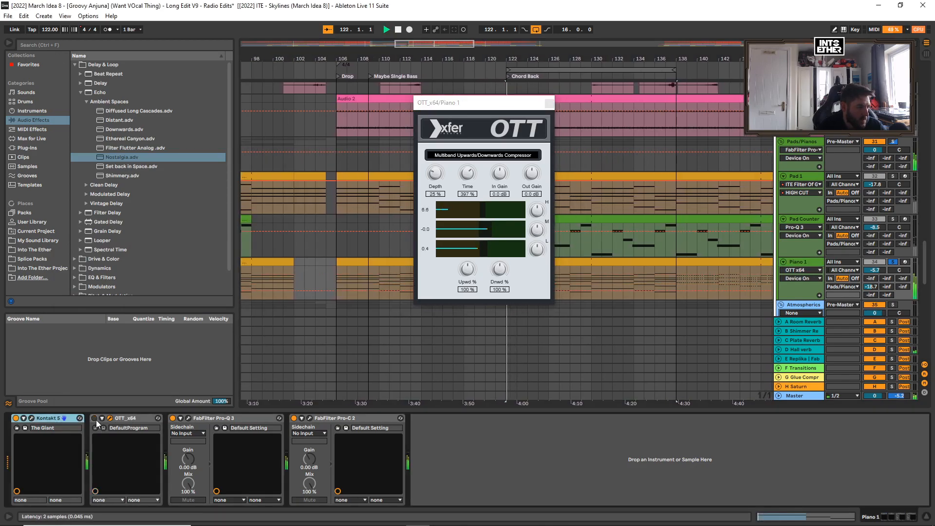
pyautogui.press('space')
# Examine Piano 1's Pro-Q 3 curve and compare the sound with the EQ bypassed and active
pyautogui.click(188, 418)
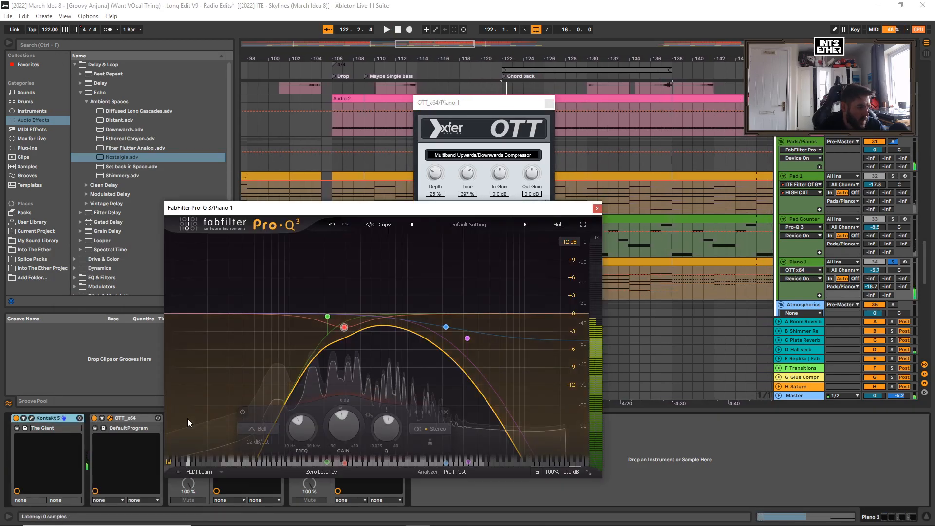
pyautogui.click(188, 418)
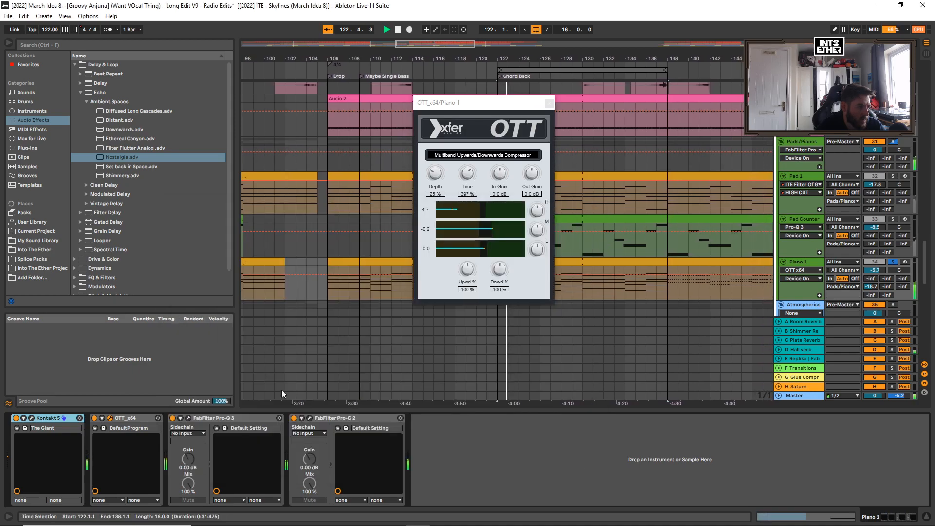
pyautogui.click(174, 418)
pyautogui.click(173, 418)
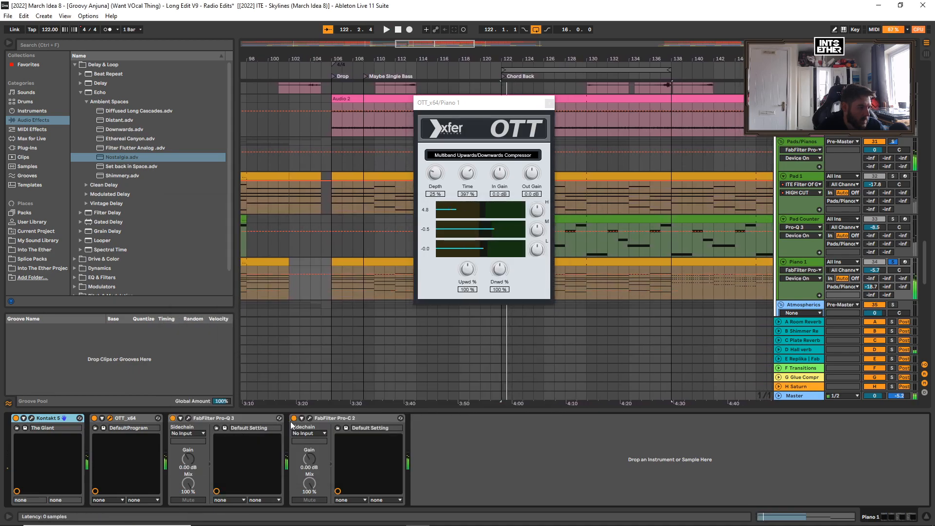
# Examine Piano 1's Pro-C 2 settings, and close the compressor and OTT windows
pyautogui.click(310, 418)
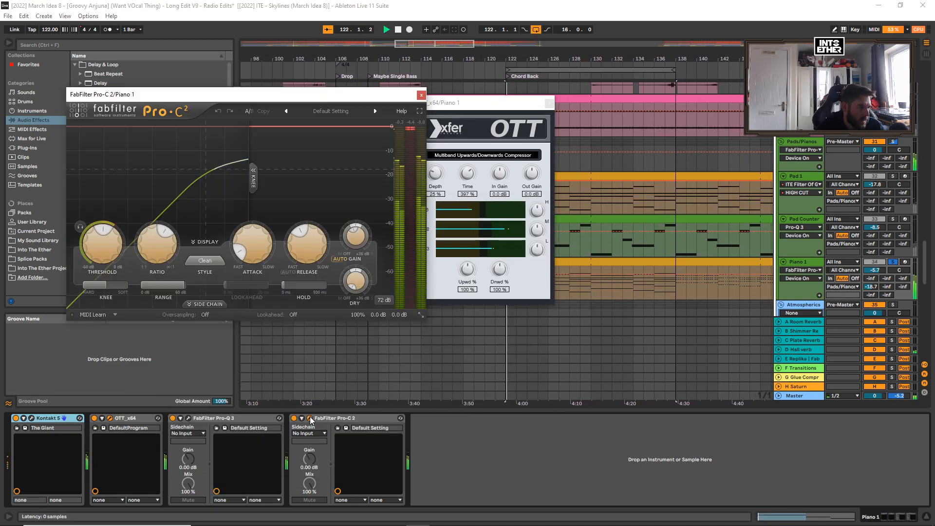
pyautogui.click(422, 94)
pyautogui.click(549, 103)
# Move the 16-bar loop to bars 138–154, before the Outro, and play Piano 1 from its start
pyautogui.hscroll(5, 504, 94)
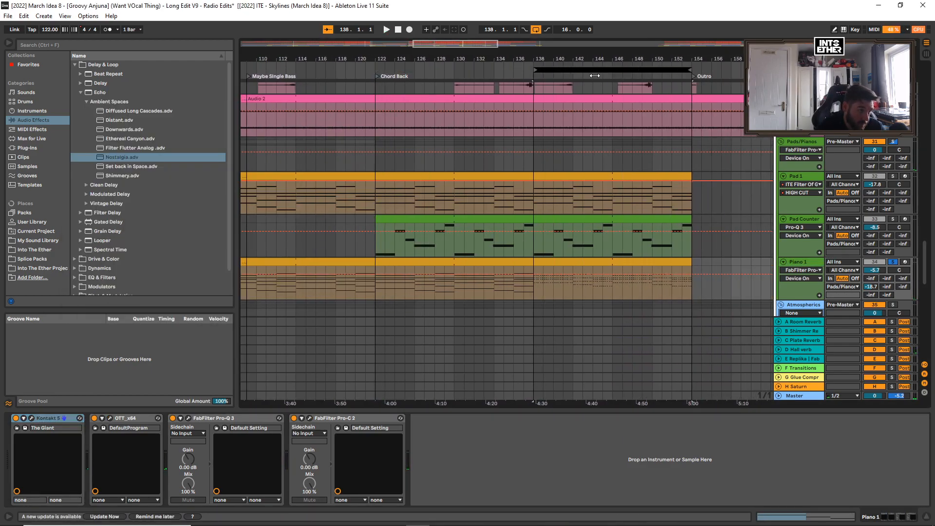
pyautogui.press('space')
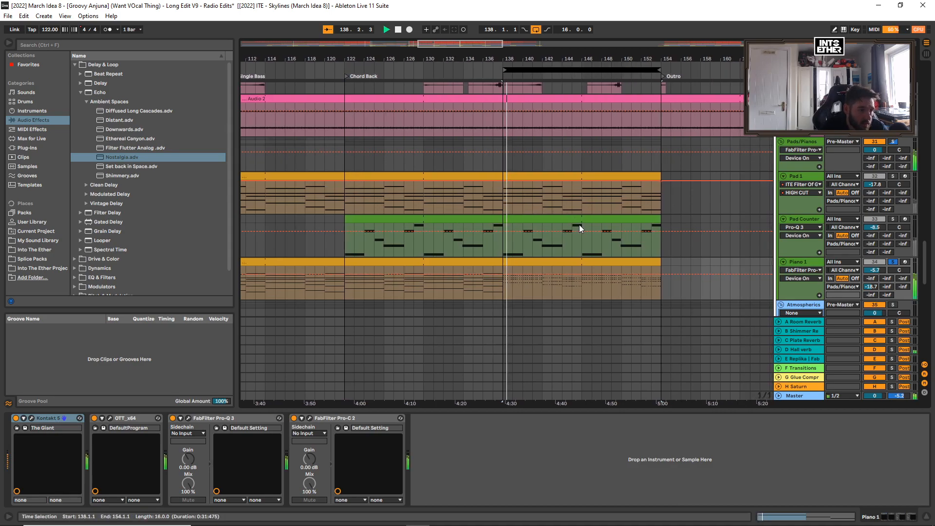
# Compare The Giant's Emotional preset with Intimate over the second Chord Back half, return to Intimate, and close Kontakt
pyautogui.click(31, 419)
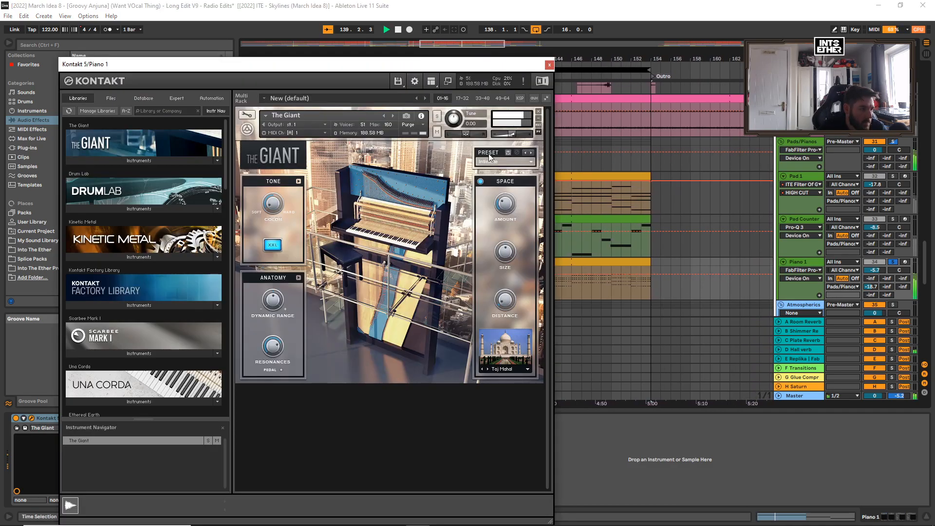
pyautogui.click(521, 161)
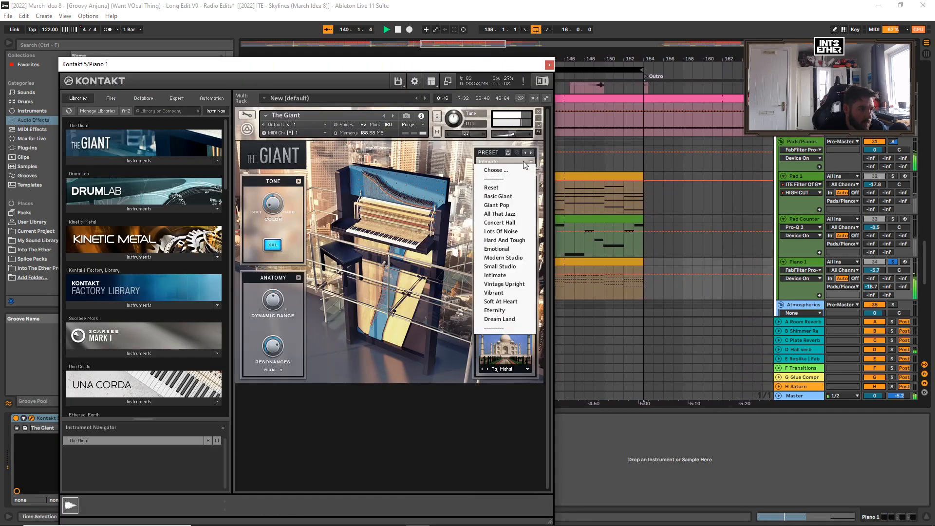
pyautogui.click(516, 251)
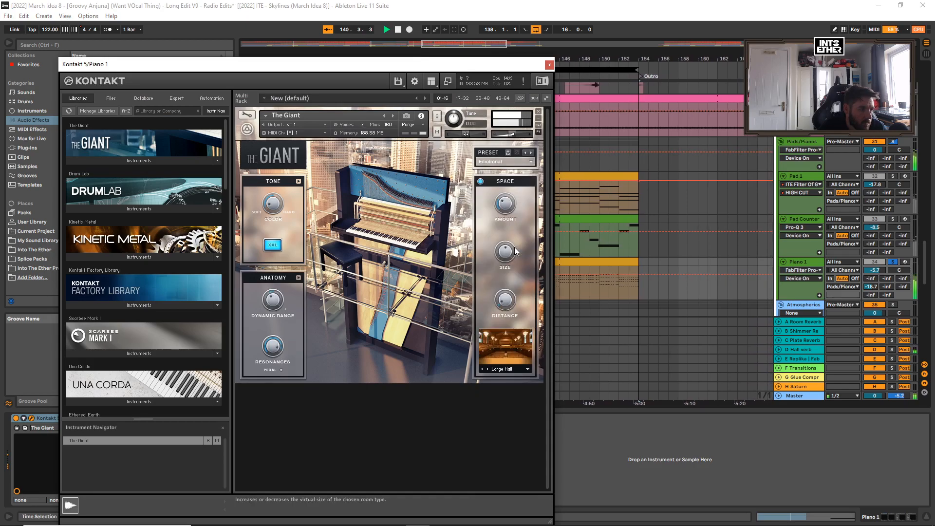
pyautogui.click(528, 163)
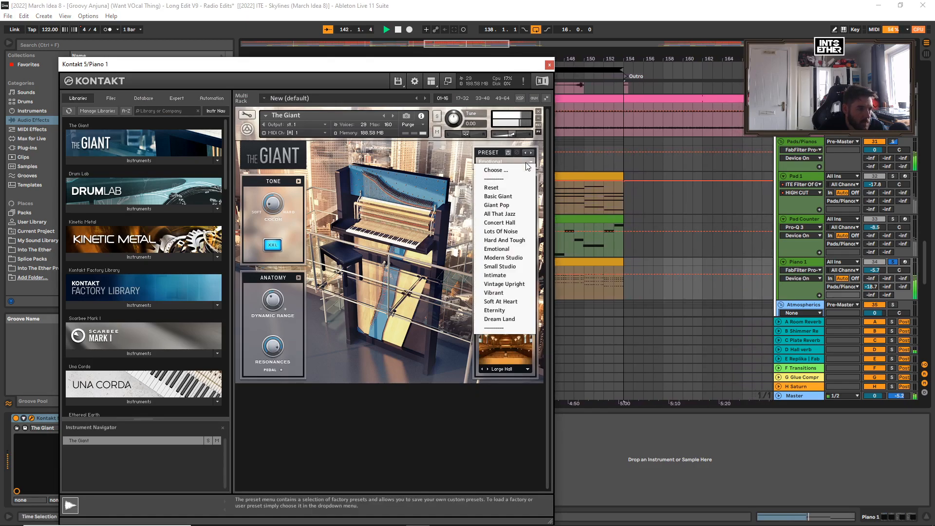
pyautogui.click(495, 276)
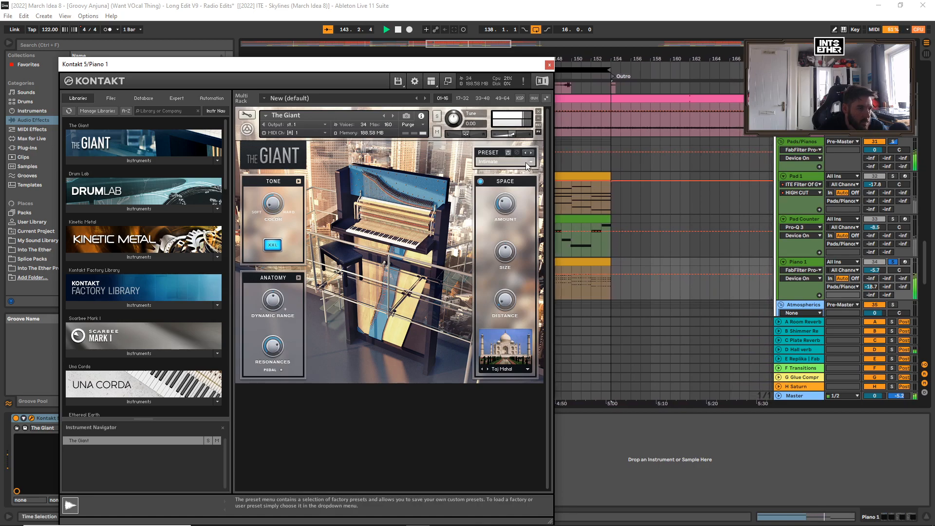
pyautogui.click(549, 65)
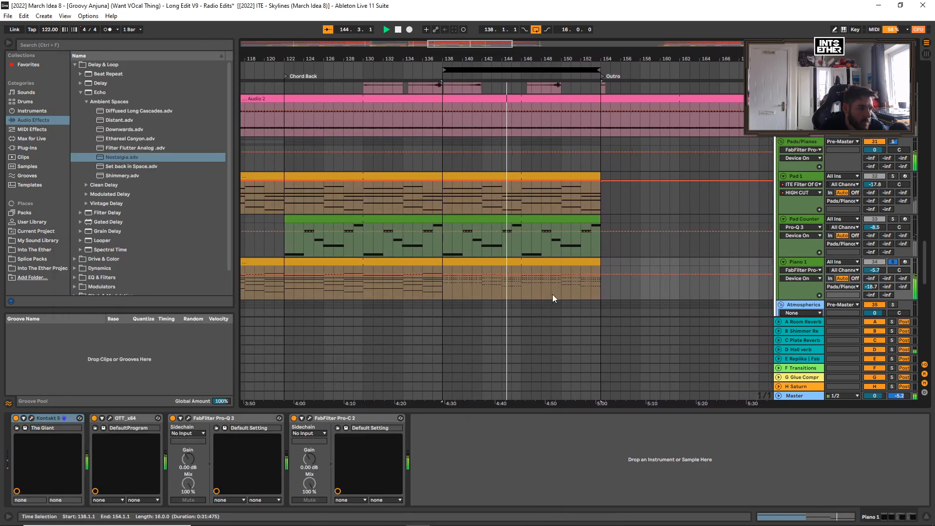
# Solo the Atmospherics group, move the 16-bar loop back to bar 122 at Chord Back, and play from there
pyautogui.moveTo(438, 59); pyautogui.dragTo(478, 55)
pyautogui.scroll(-2, 412, 150)
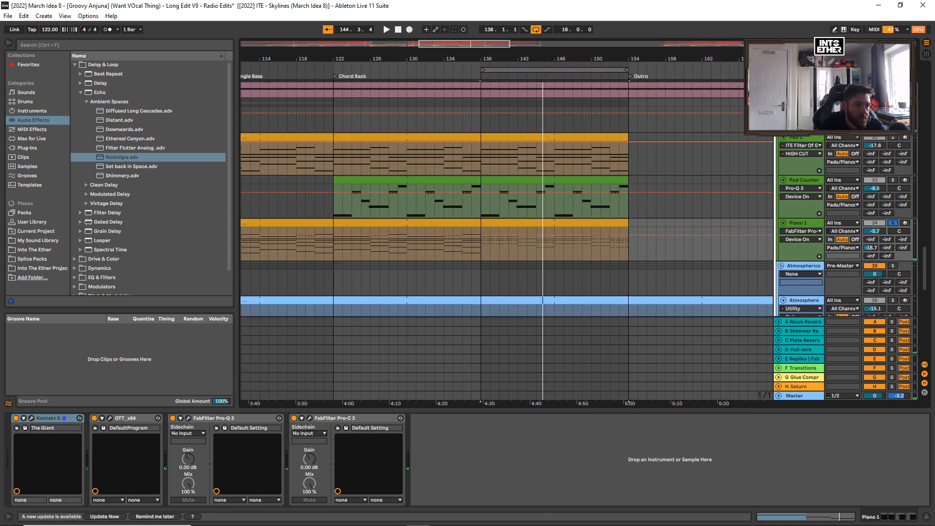
pyautogui.scroll(-2, 423, 200)
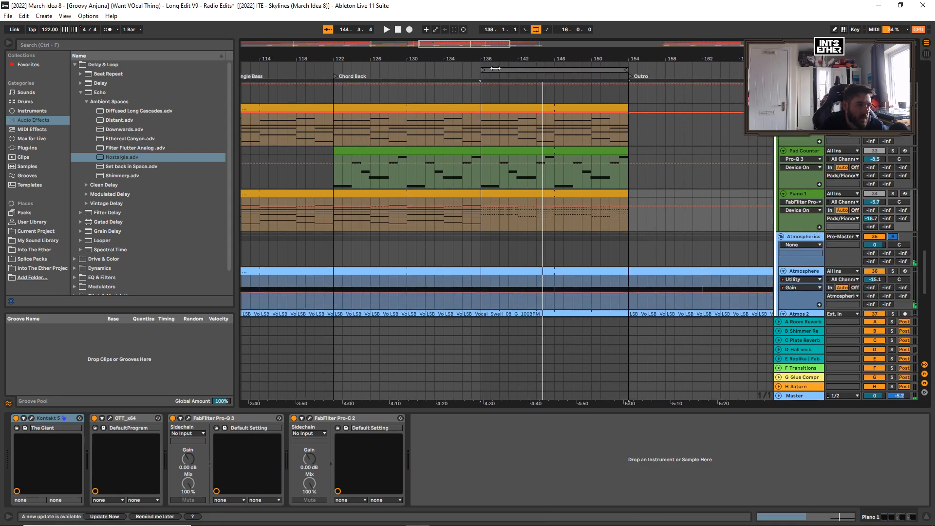
pyautogui.hscroll(-5, 360, 122)
pyautogui.scroll(-2, 384, 223)
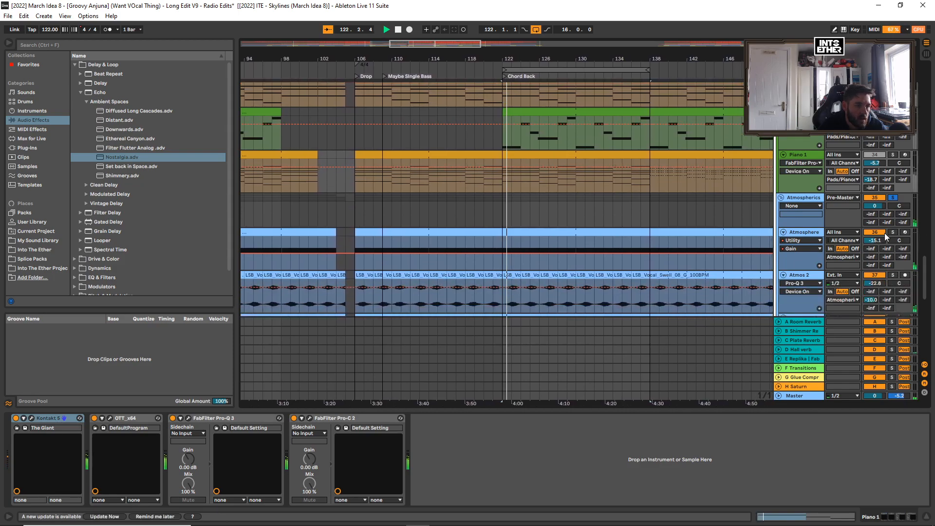
pyautogui.press('space')
# Examine the Eternal Swells patch in Atmosphere 1's Omnisphere, and close the instrument window
pyautogui.click(808, 235)
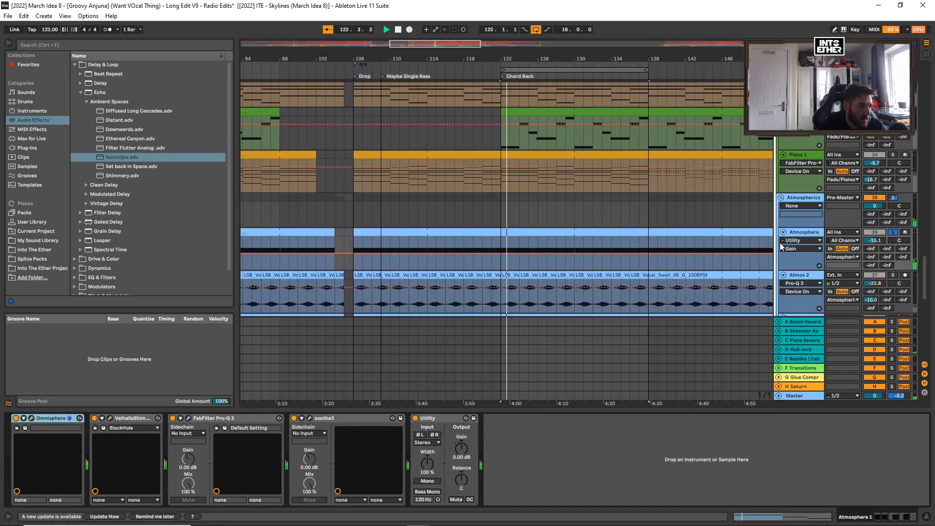
pyautogui.click(31, 418)
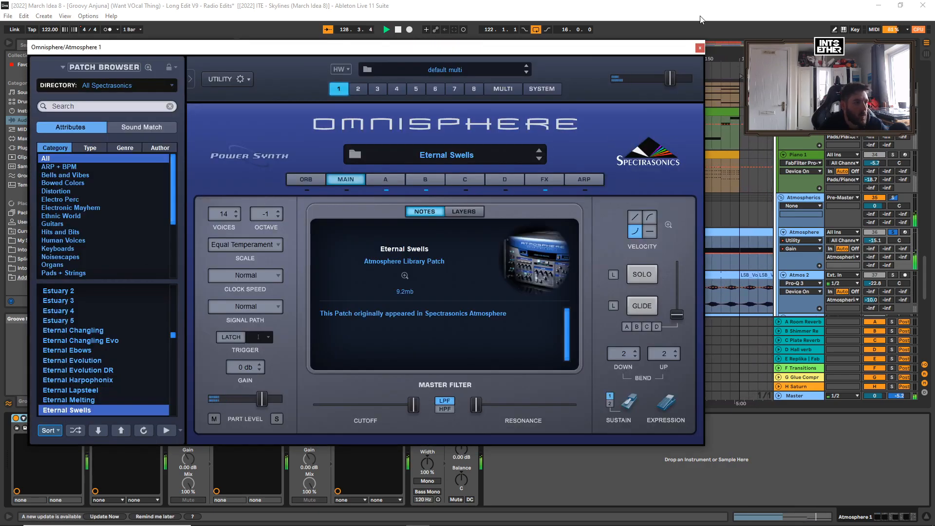
pyautogui.click(700, 49)
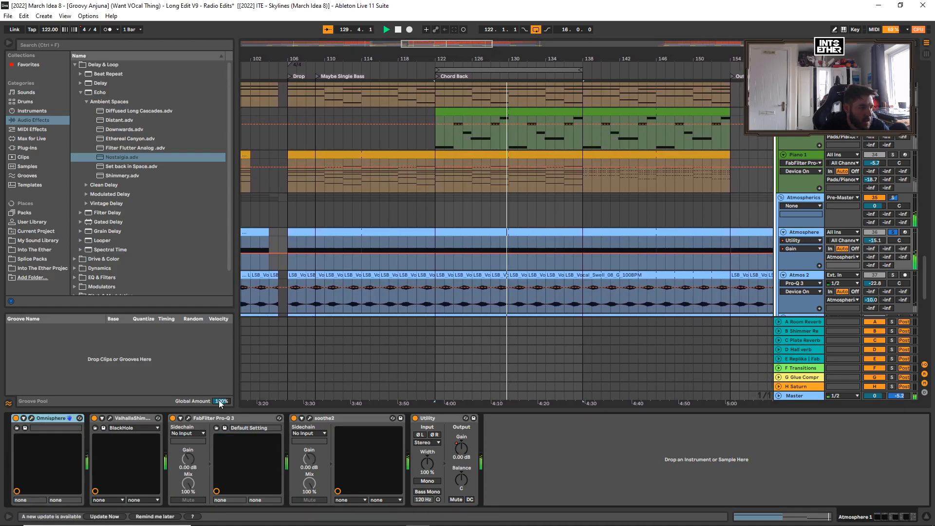
# Examine Atmosphere 1's Pro-Q 3 curve and its soothe2 settings
pyautogui.click(188, 418)
pyautogui.moveTo(375, 167); pyautogui.dragTo(403, 165)
pyautogui.click(310, 418)
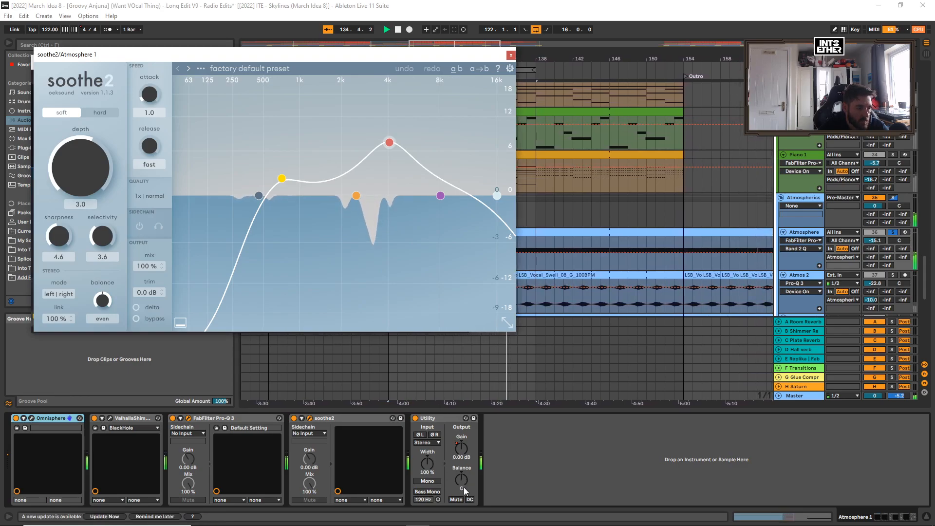
# Display the Utility Gain automation on the Atmosphere 1 track and close the open plug-in windows
pyautogui.click(807, 241)
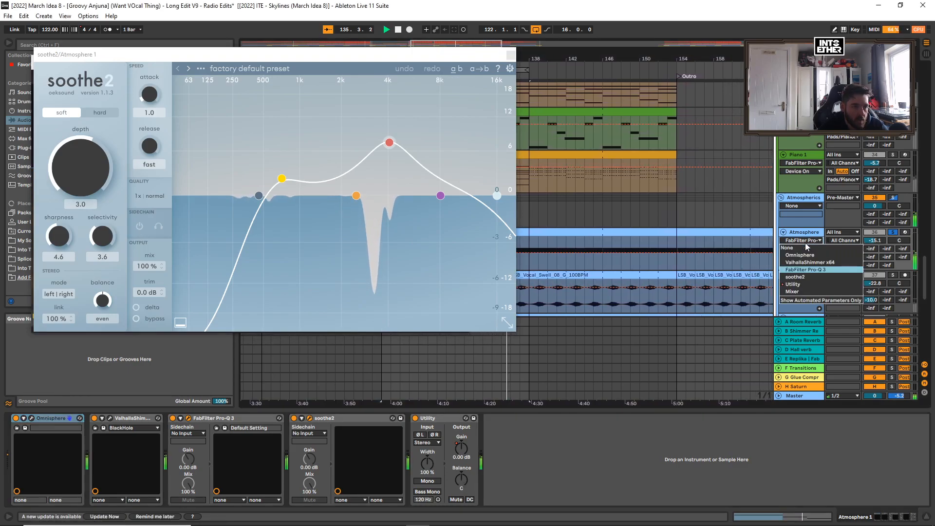
pyautogui.click(799, 284)
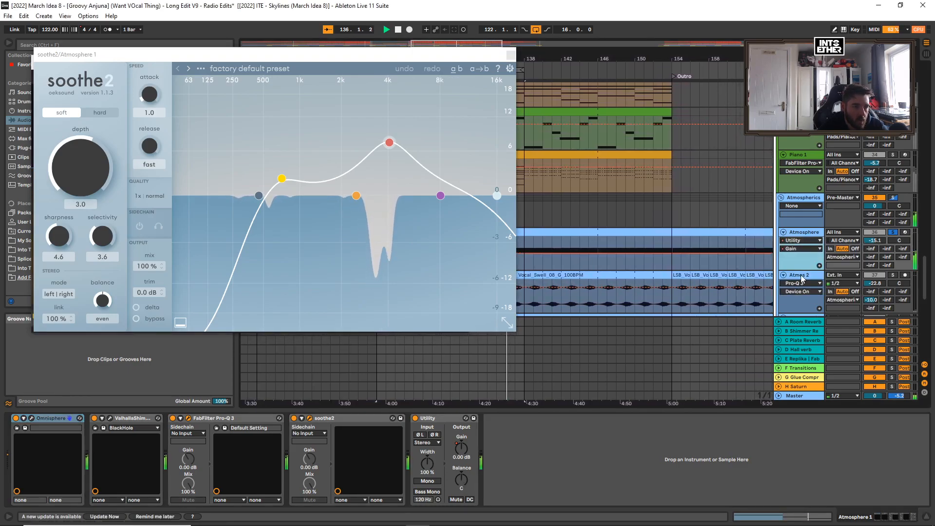
pyautogui.click(511, 57)
pyautogui.moveTo(487, 59); pyautogui.dragTo(492, 112)
pyautogui.click(464, 63)
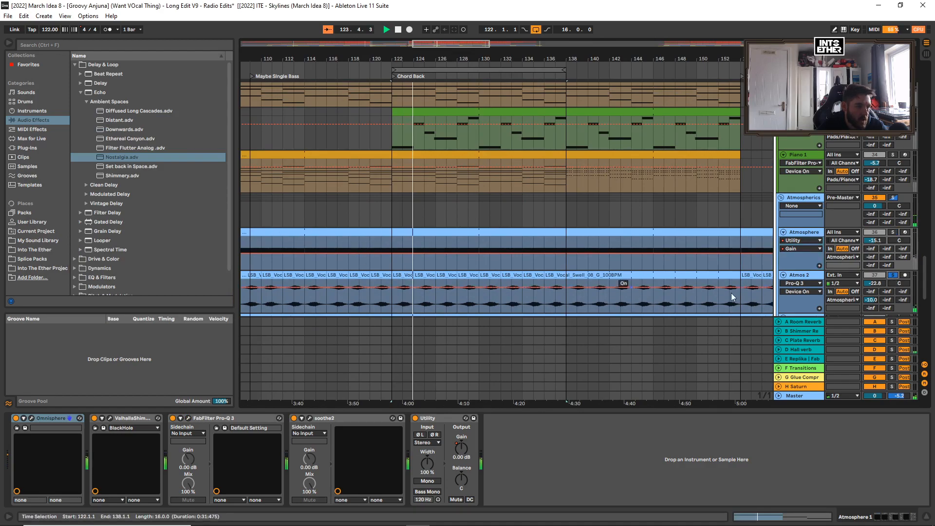
# Select the Atmos 2 vocal swell track, examine its Pro-Q 3, and close the EQ window
pyautogui.click(806, 282)
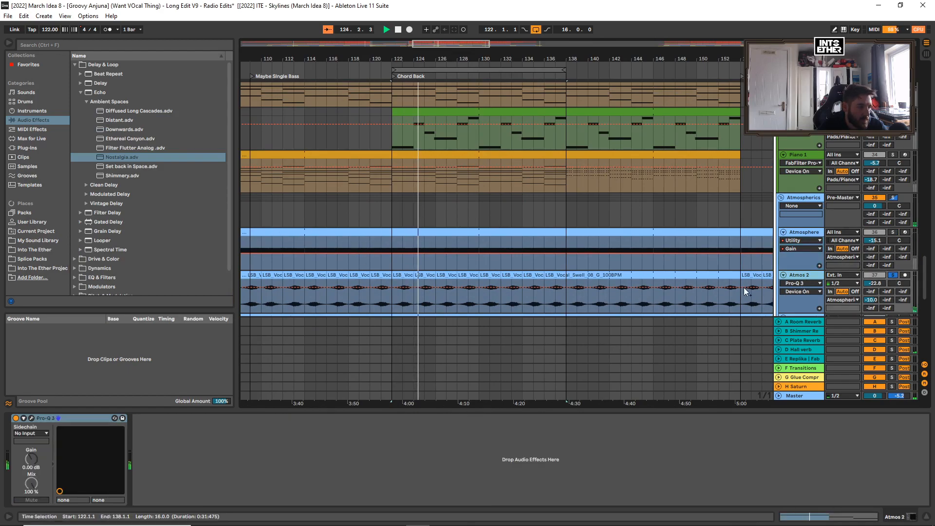
pyautogui.click(31, 418)
pyautogui.click(459, 44)
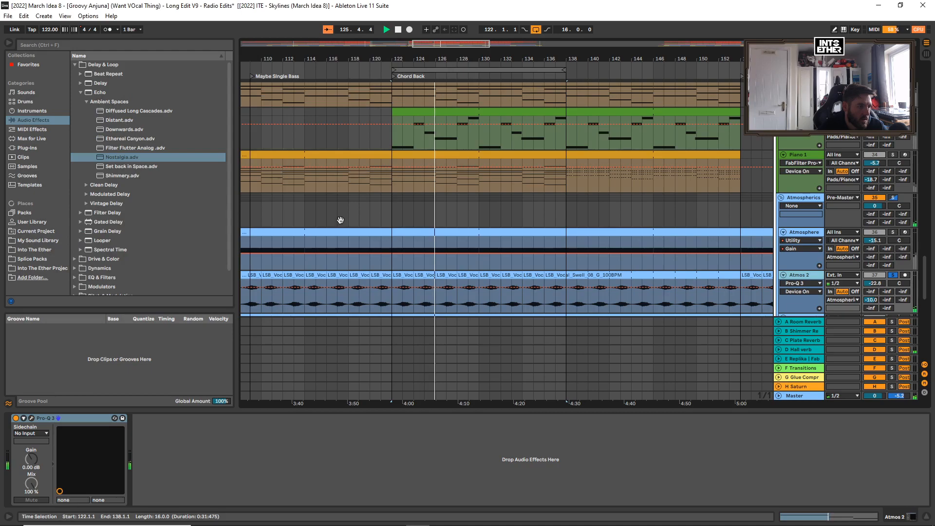
# Select the Atmos Audio Loop track and examine its soothe2 and Pro-Q 3 settings
pyautogui.scroll(-2, 827, 300)
pyautogui.click(811, 290)
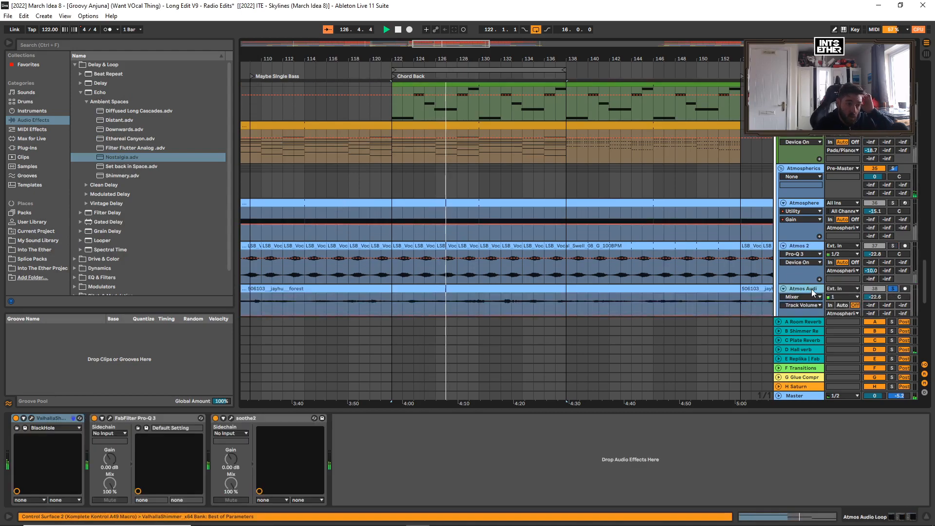
pyautogui.click(231, 419)
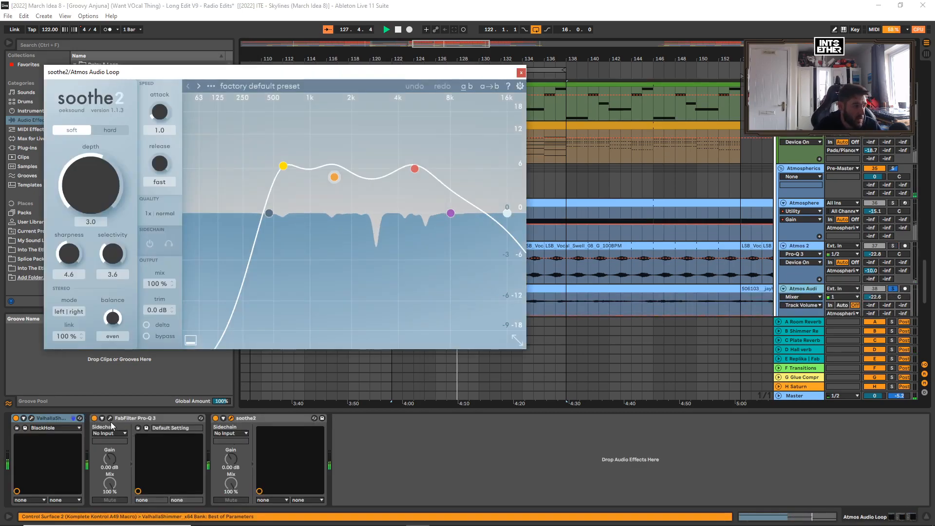
pyautogui.click(110, 418)
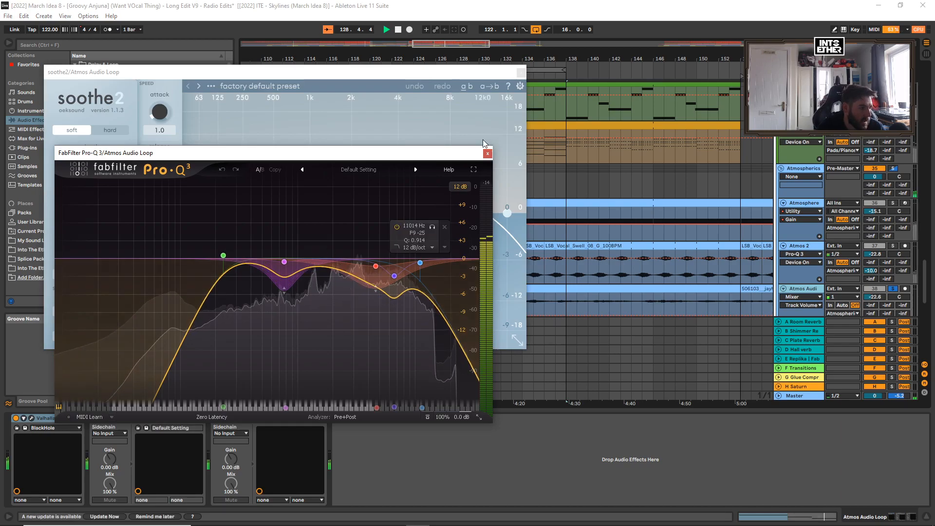
pyautogui.click(521, 72)
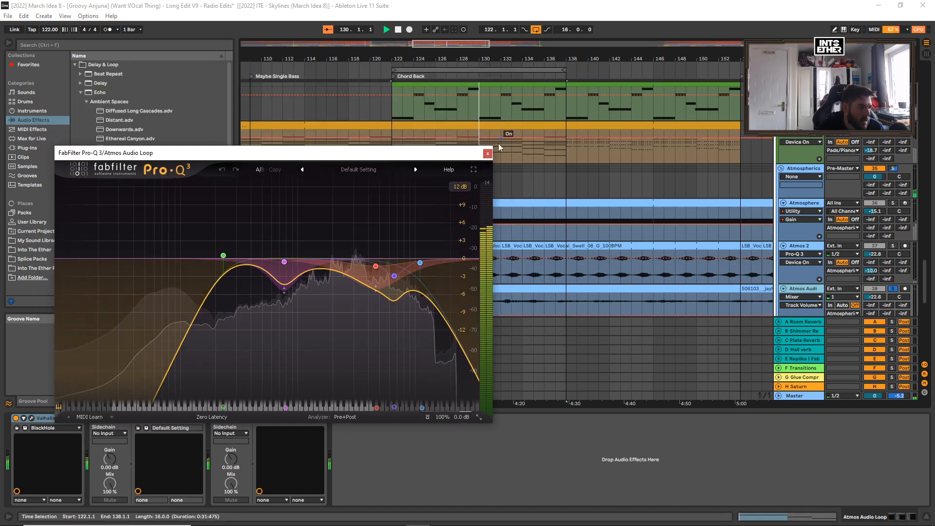
# Clear the atmospheric solos, hide the automation, and play the full mix with the loop extended to bars 122–154
pyautogui.click(893, 289)
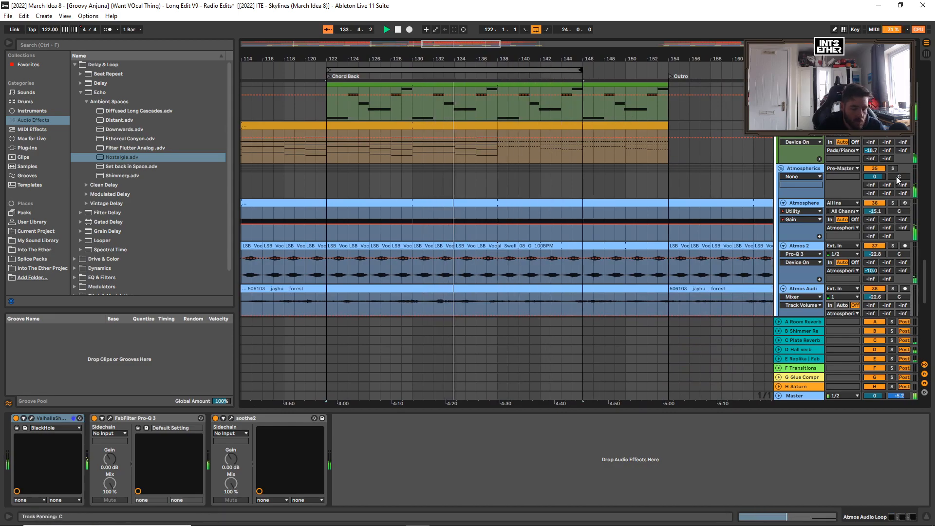
pyautogui.press('a')
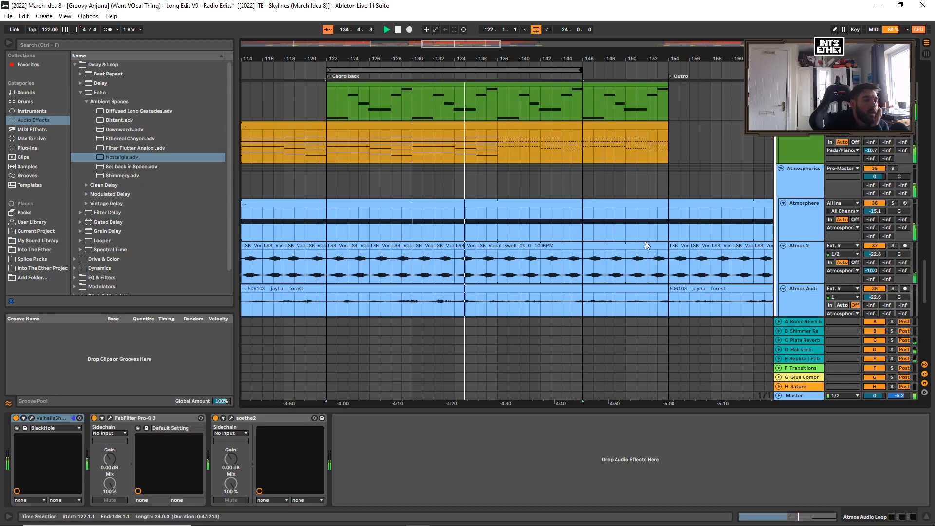
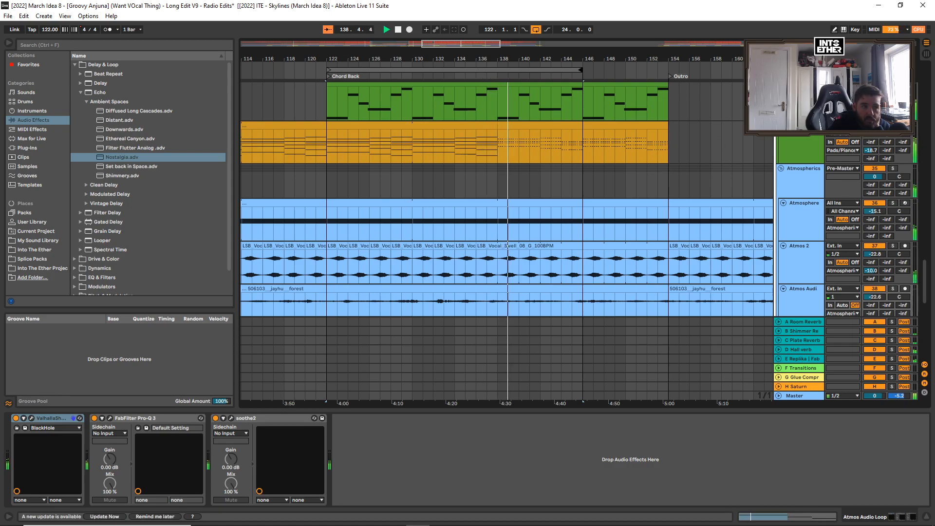
pyautogui.scroll(10, 929, 281)
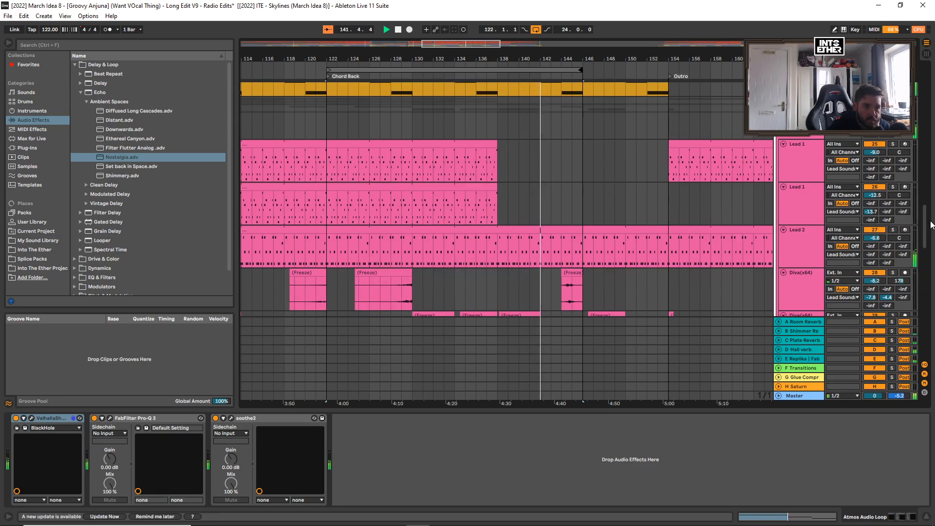
pyautogui.moveTo(926, 229); pyautogui.dragTo(926, 233)
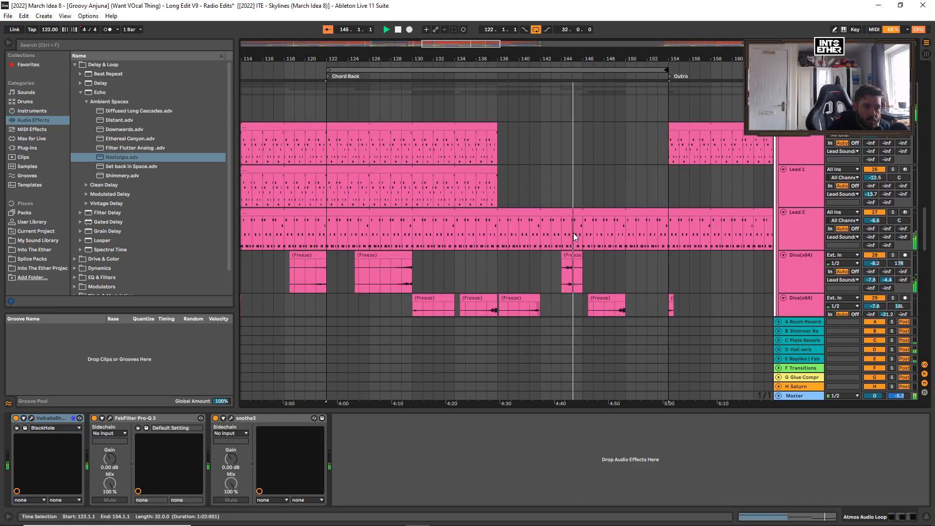
pyautogui.scroll(-5, 665, 197)
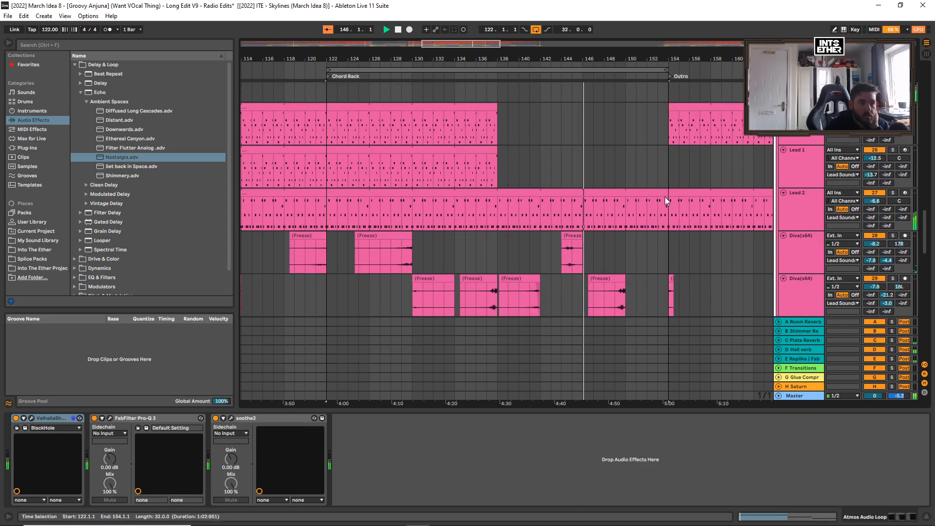
# Solo the FX group and play its cymbals and white noise sweep from about bar 137
pyautogui.moveTo(926, 235); pyautogui.dragTo(910, 308)
pyautogui.press('space')
pyautogui.click(647, 124)
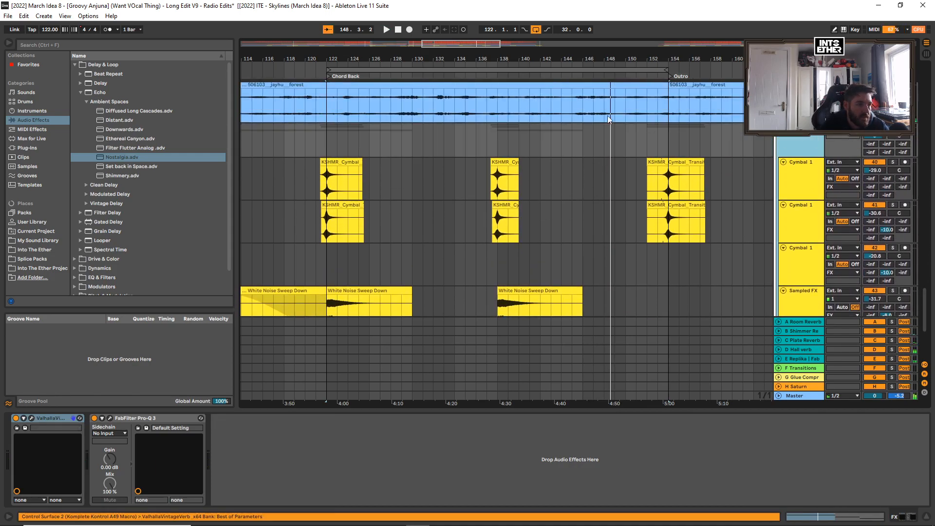
pyautogui.click(490, 75)
pyautogui.scroll(-2, 470, 209)
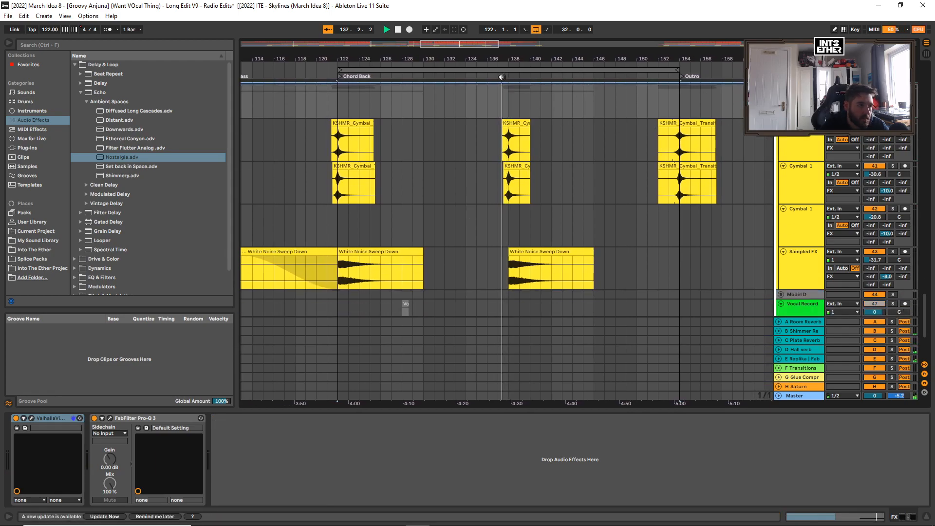
pyautogui.press('space')
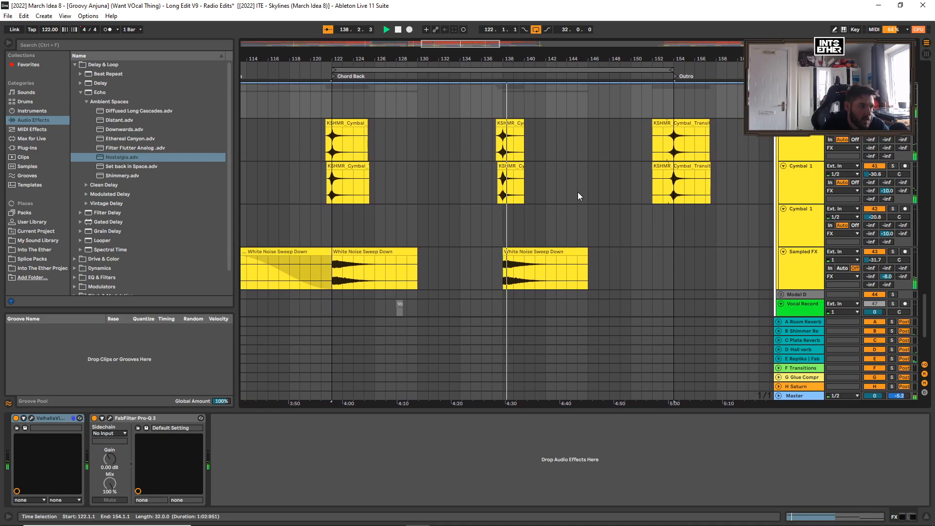
pyautogui.scroll(1, 579, 211)
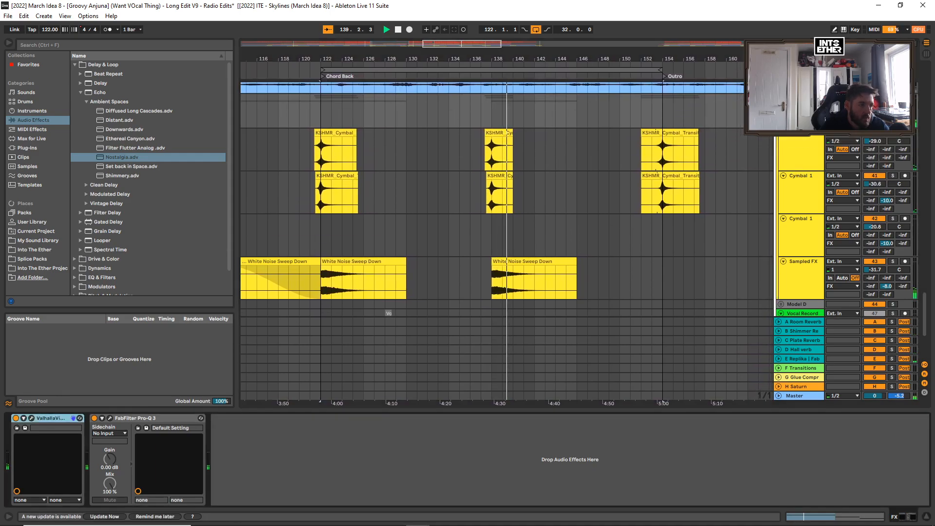
# Examine the FX group's ValhallaVintageVerb and Pro-Q 3 settings, and close both windows
pyautogui.click(31, 418)
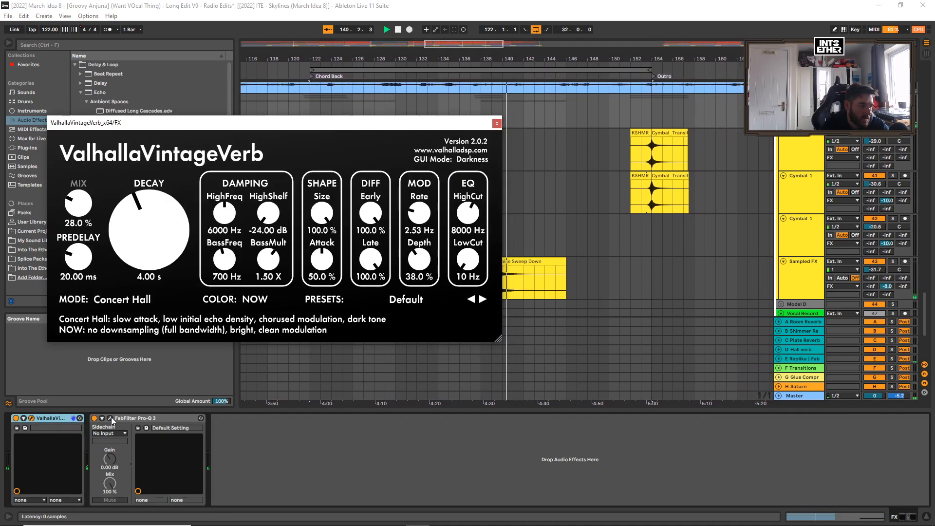
pyautogui.click(110, 418)
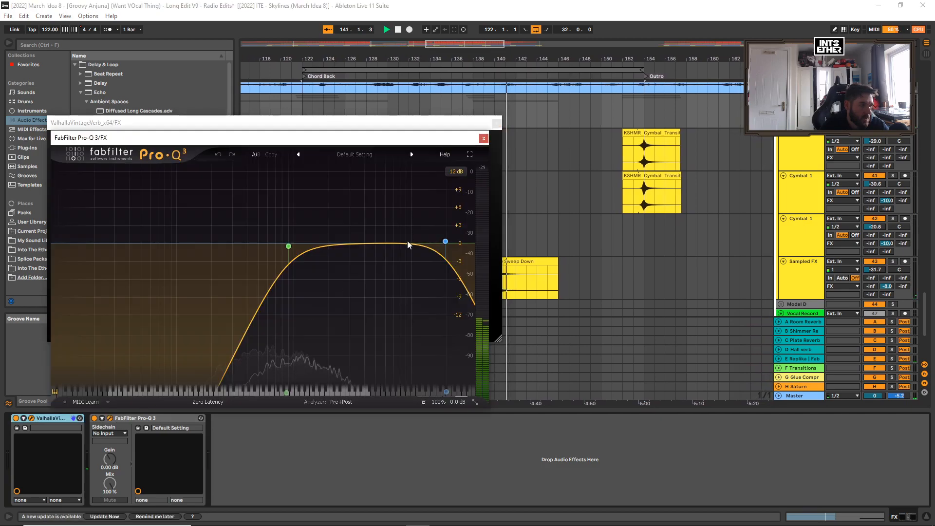
pyautogui.click(484, 138)
pyautogui.click(496, 122)
# Select and solo the Drums group, and play it from the start of Chord Back at bar 122
pyautogui.moveTo(926, 316); pyautogui.dragTo(925, 111)
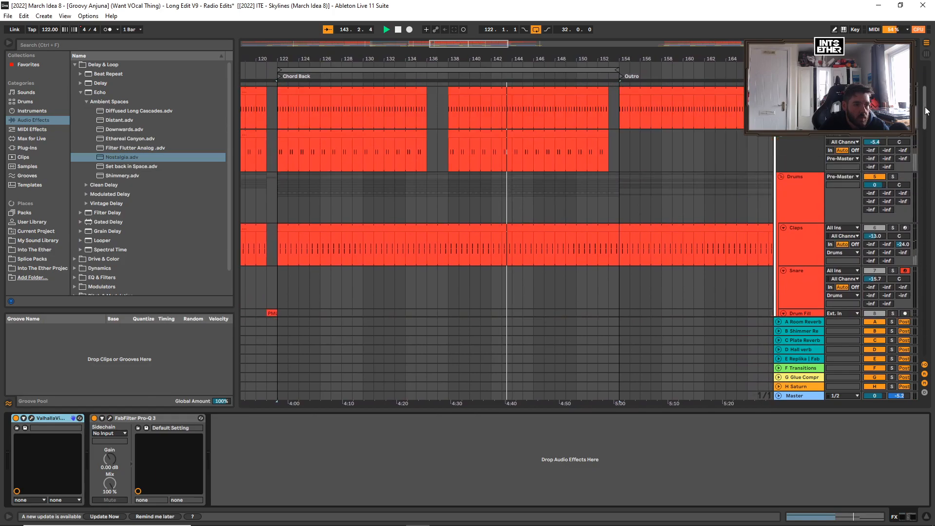
pyautogui.click(802, 203)
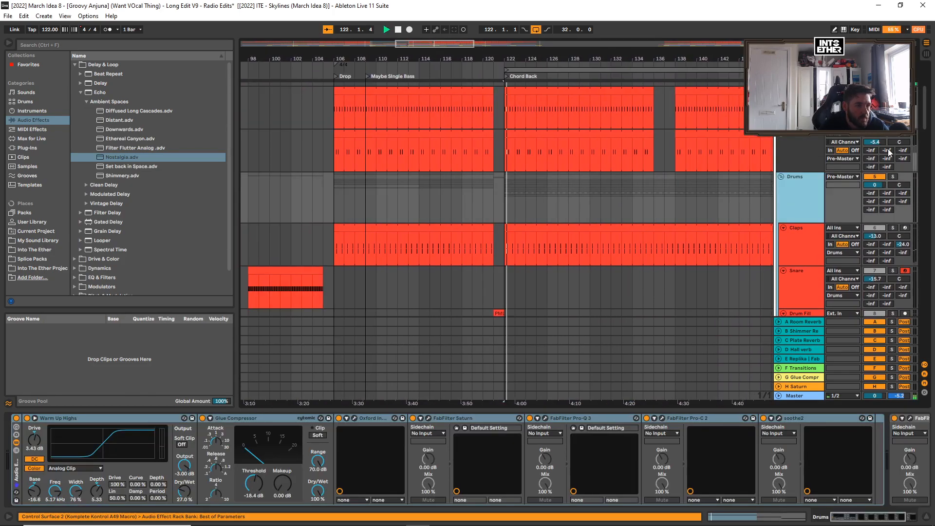
pyautogui.click(893, 177)
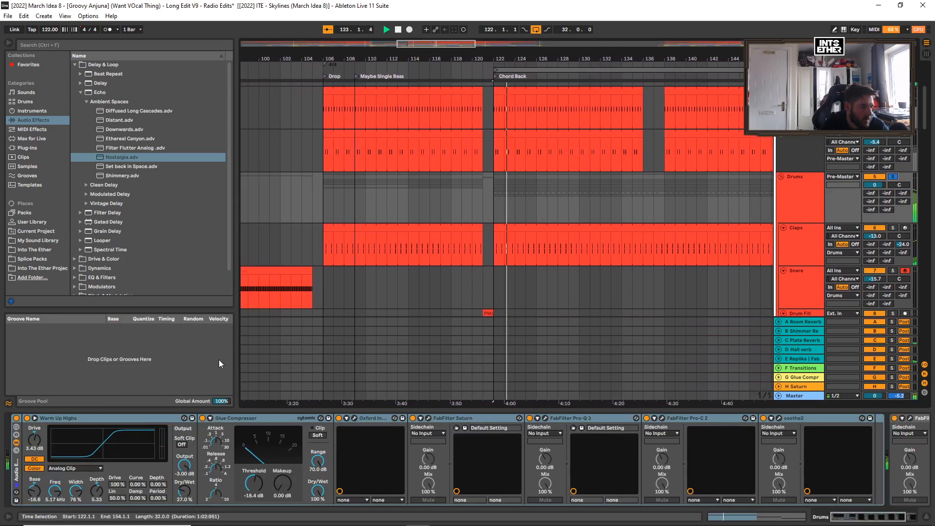
# Compare the Drums group with its Audio Effect Rack bypassed and active, leaving the rack on
pyautogui.click(16, 418)
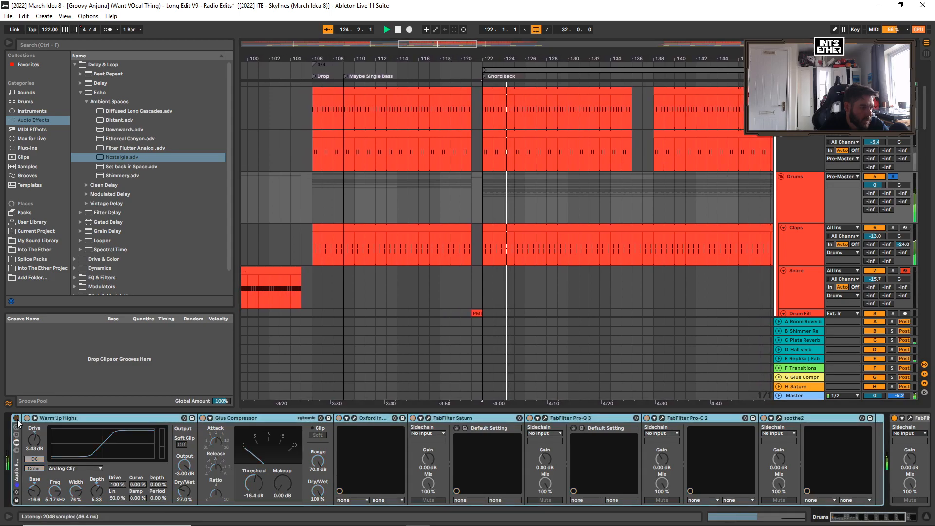
pyautogui.click(16, 418)
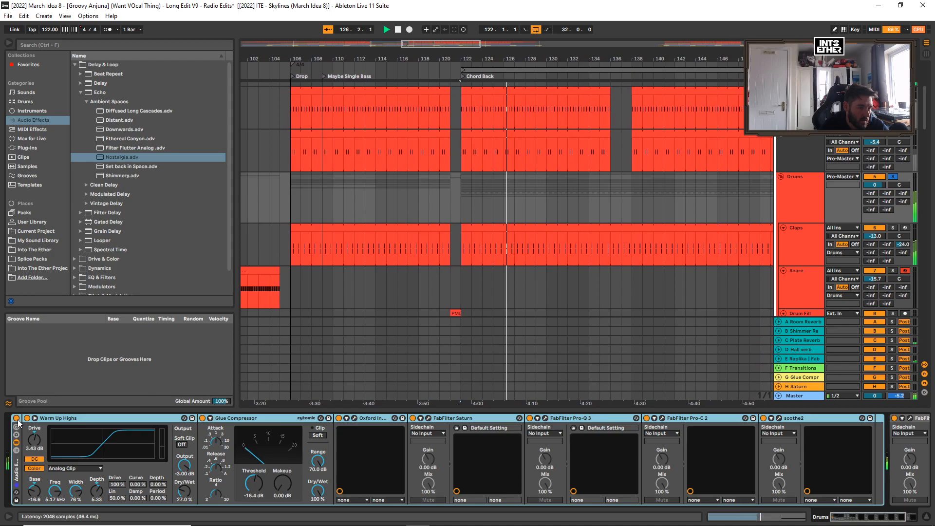
pyautogui.click(16, 418)
pyautogui.click(16, 418)
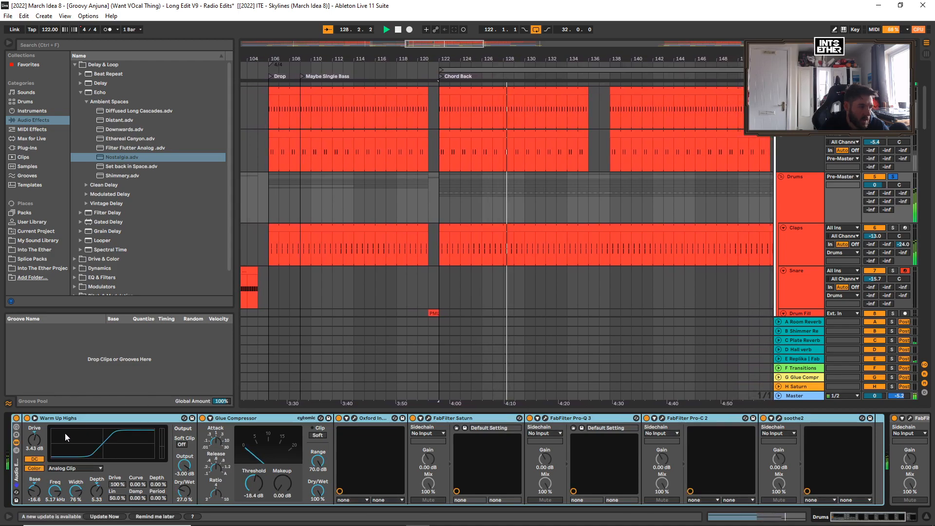
# Examine the Drums group's Oxford Inflator, Pro-Q 3, Pro-C 2, soothe2 and Pro-L settings, and close their windows
pyautogui.click(355, 418)
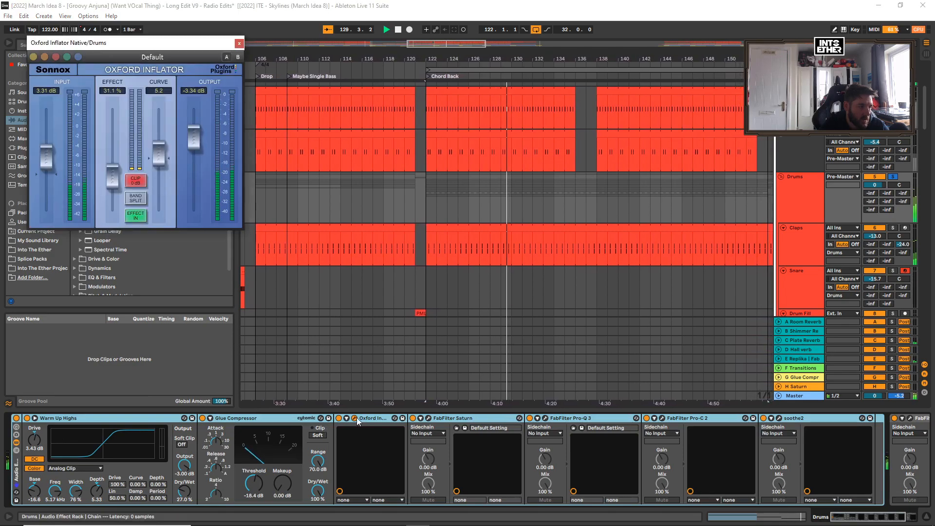
pyautogui.click(545, 418)
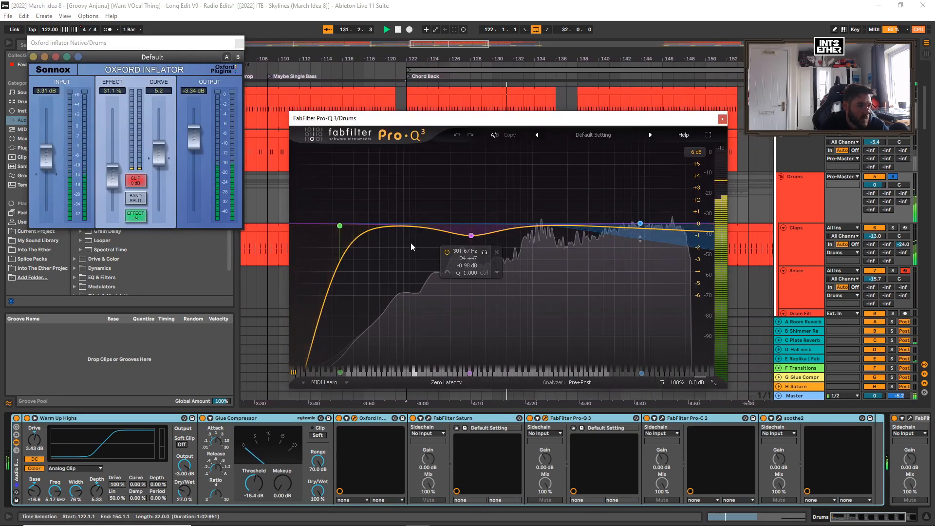
pyautogui.click(663, 419)
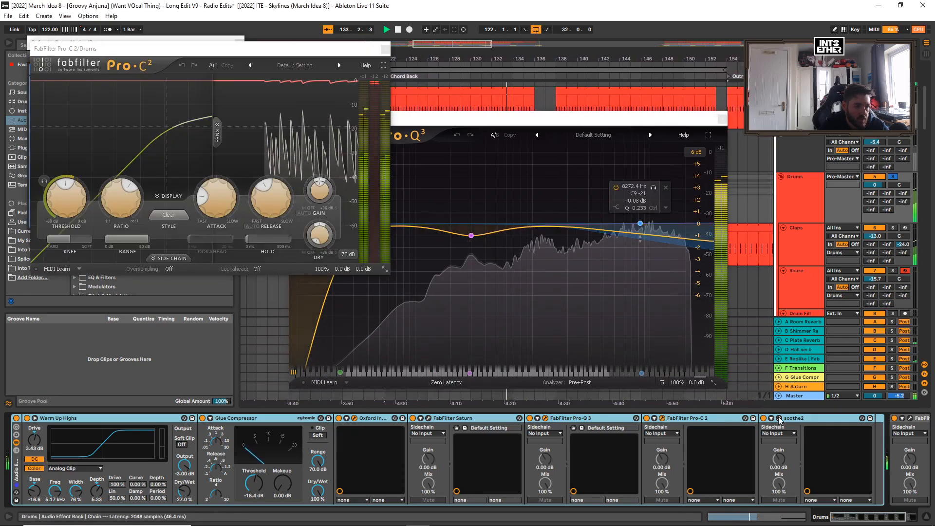
pyautogui.click(779, 419)
pyautogui.click(858, 522)
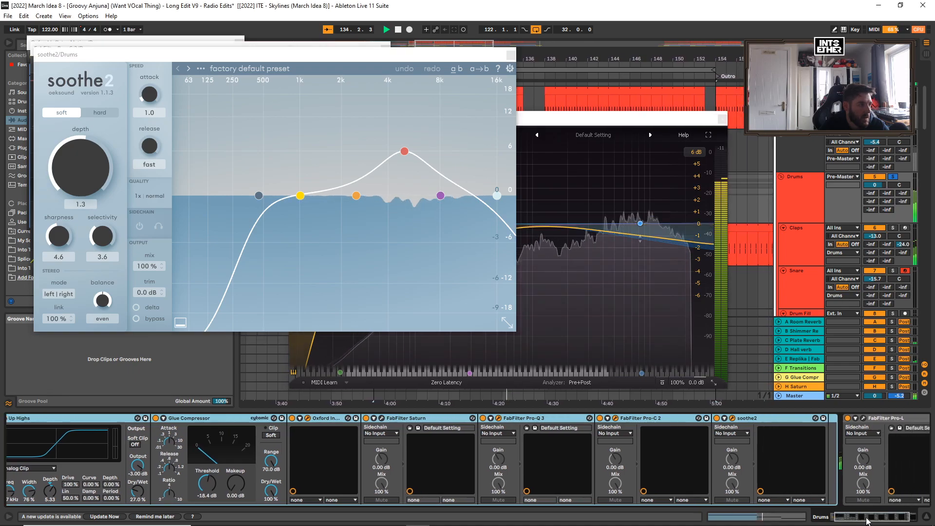
pyautogui.click(781, 419)
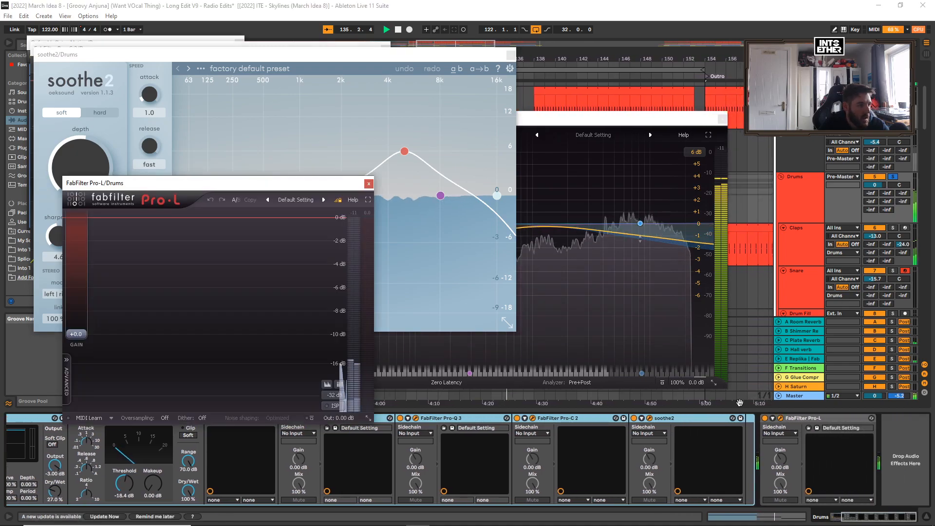
pyautogui.click(369, 184)
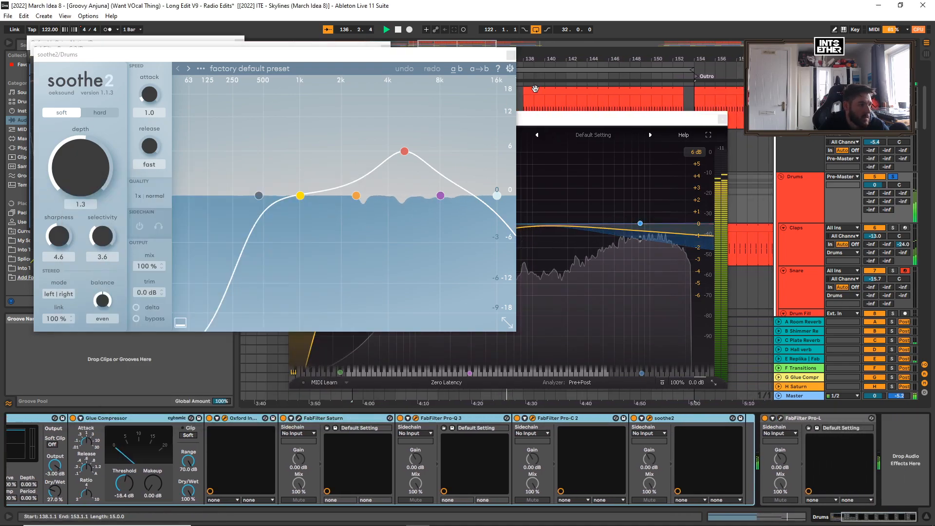
pyautogui.click(510, 55)
pyautogui.click(722, 120)
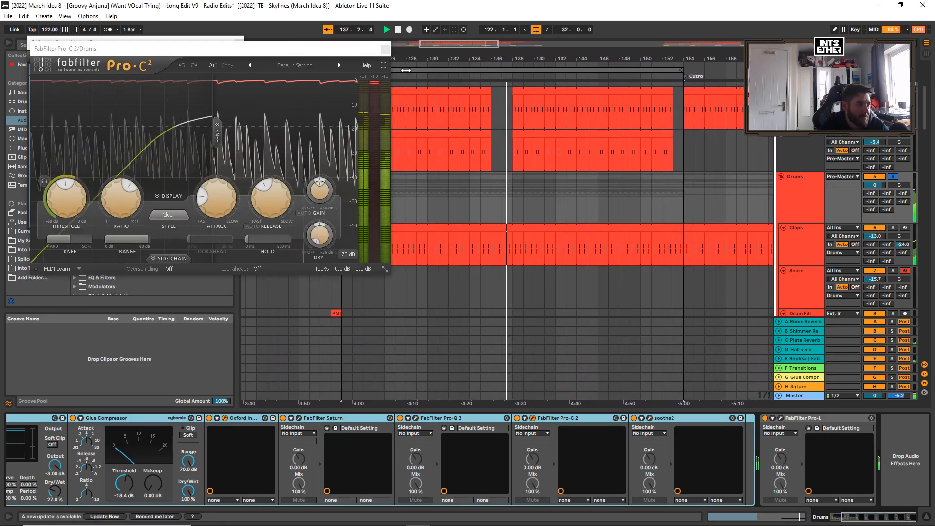
pyautogui.click(386, 49)
pyautogui.moveTo(404, 59); pyautogui.dragTo(414, 34)
pyautogui.click(239, 43)
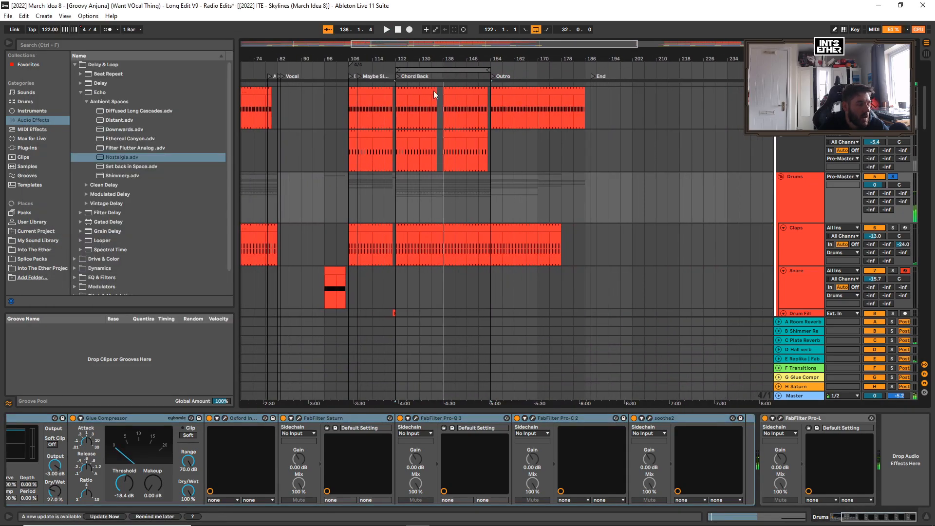
# Clear the solo and play the full mix from about bar 136 of Chord Back while viewing the lead tracks
pyautogui.moveTo(925, 121); pyautogui.dragTo(923, 243)
pyautogui.moveTo(476, 65); pyautogui.dragTo(407, 83)
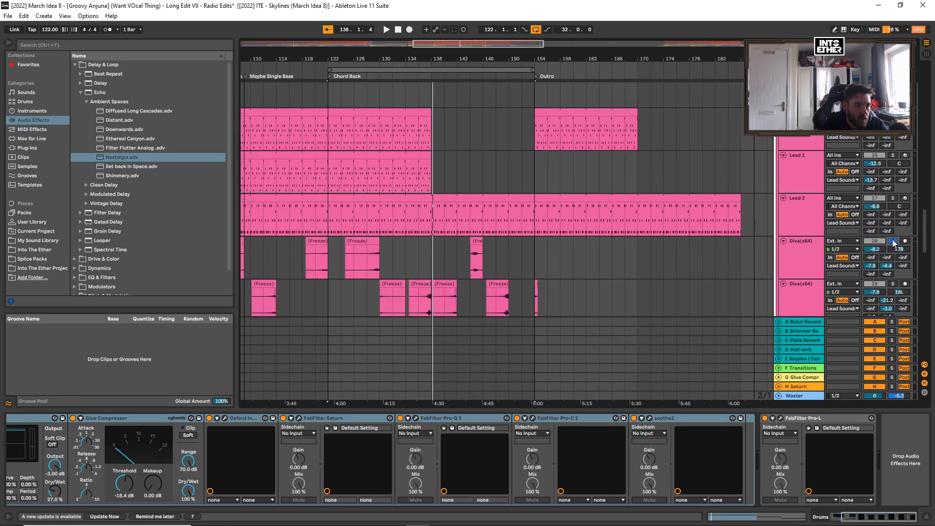
pyautogui.click(419, 75)
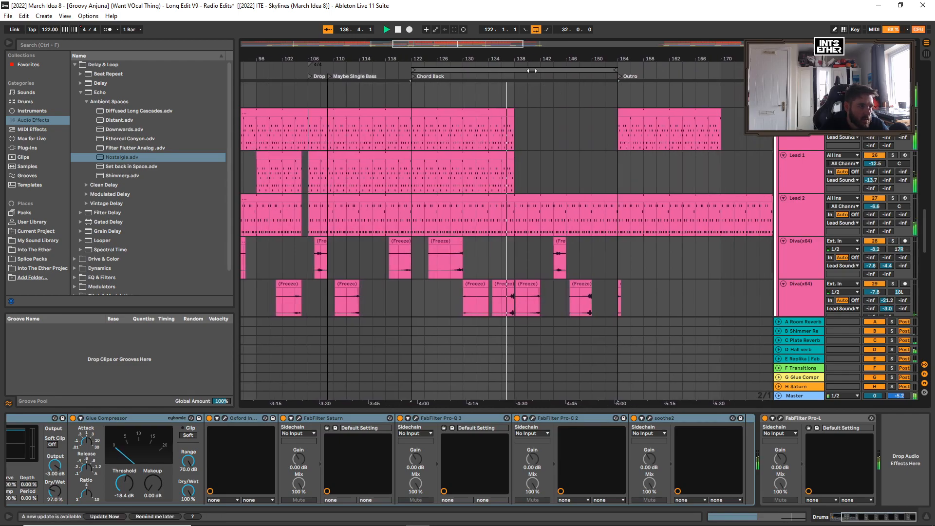
pyautogui.scroll(-1, 550, 211)
pyautogui.scroll(-2, 570, 216)
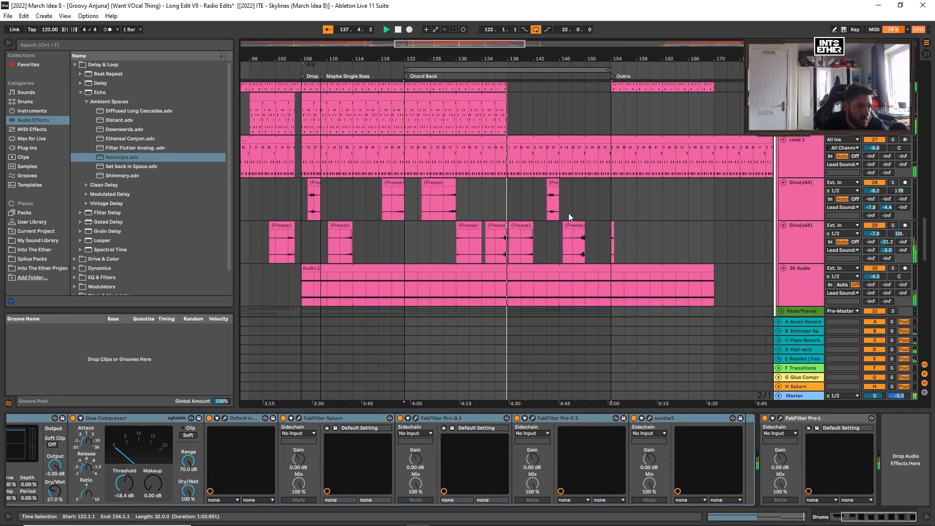
# Expand the F Transitions return track and examine its ITE - Glory Transitions Macro 1 automation
pyautogui.moveTo(928, 247); pyautogui.dragTo(915, 345)
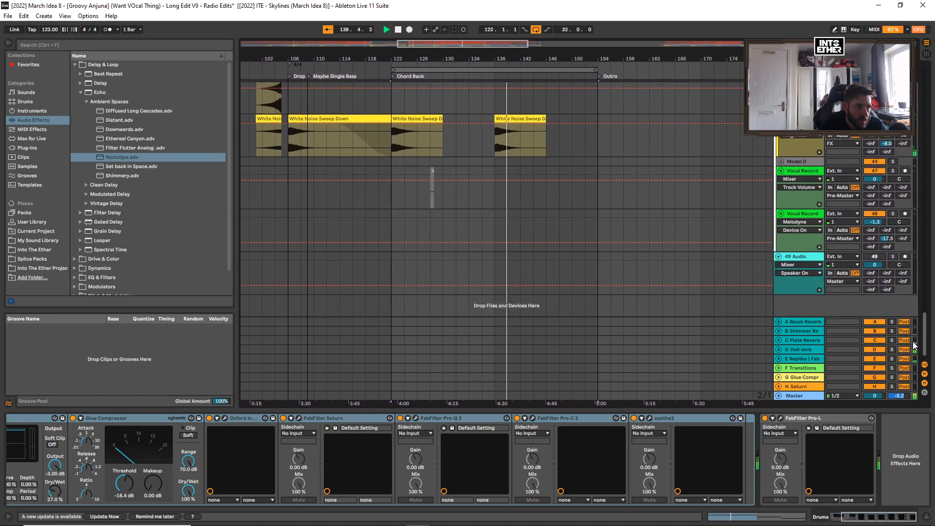
pyautogui.click(779, 368)
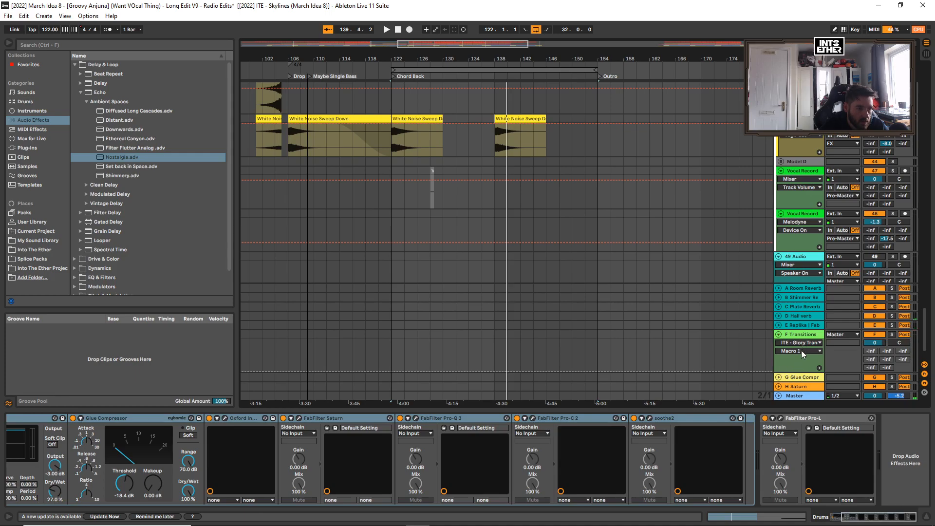
pyautogui.click(802, 351)
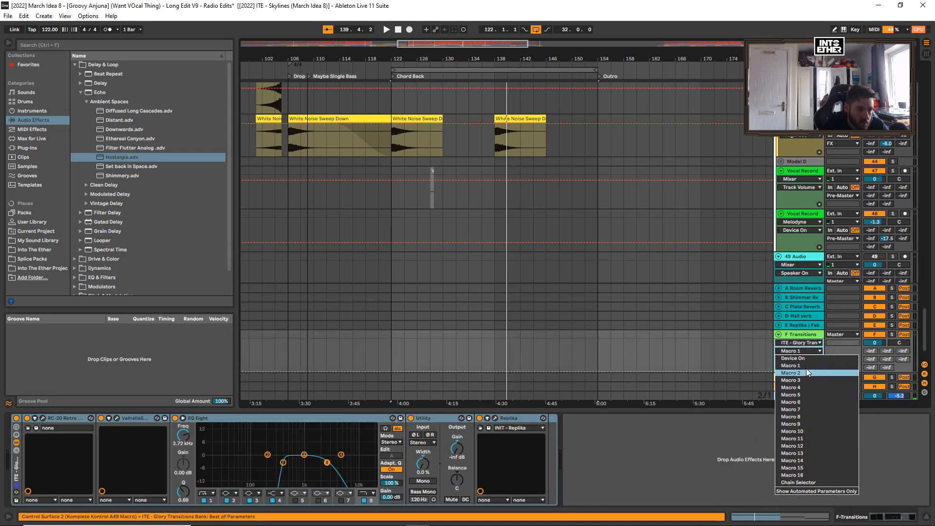
pyautogui.click(807, 343)
pyautogui.click(807, 343)
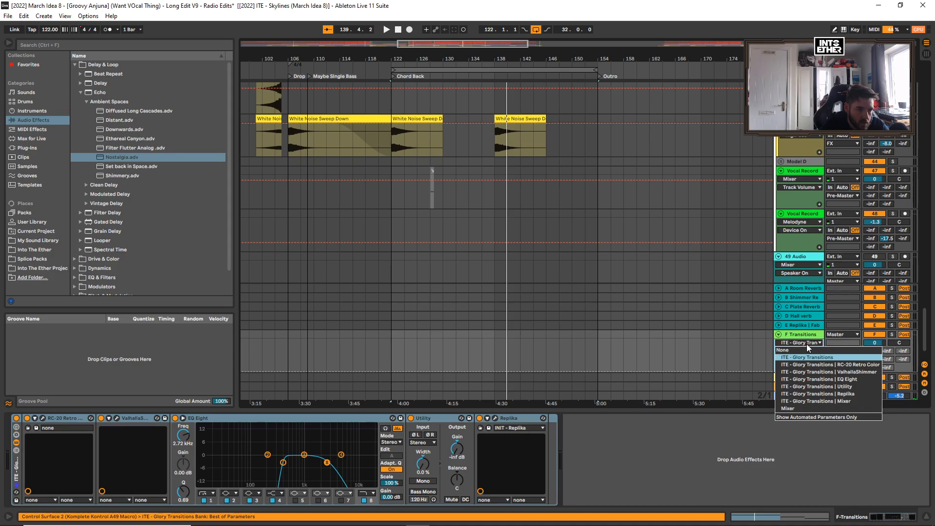
pyautogui.click(804, 356)
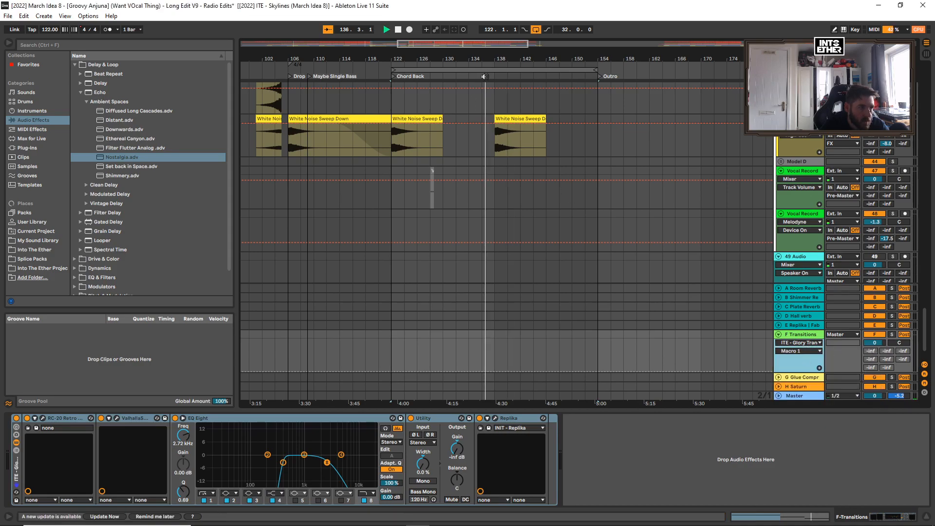
# Play Chord Back and display the Utility Gain automation on the F Transitions return across the arrangement
pyautogui.moveTo(428, 59); pyautogui.dragTo(428, 51)
pyautogui.click(797, 350)
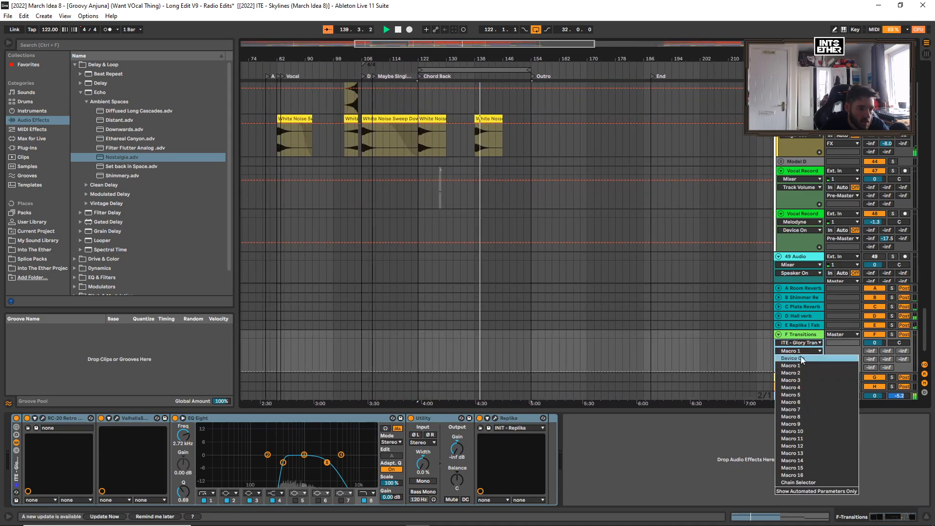
pyautogui.click(806, 334)
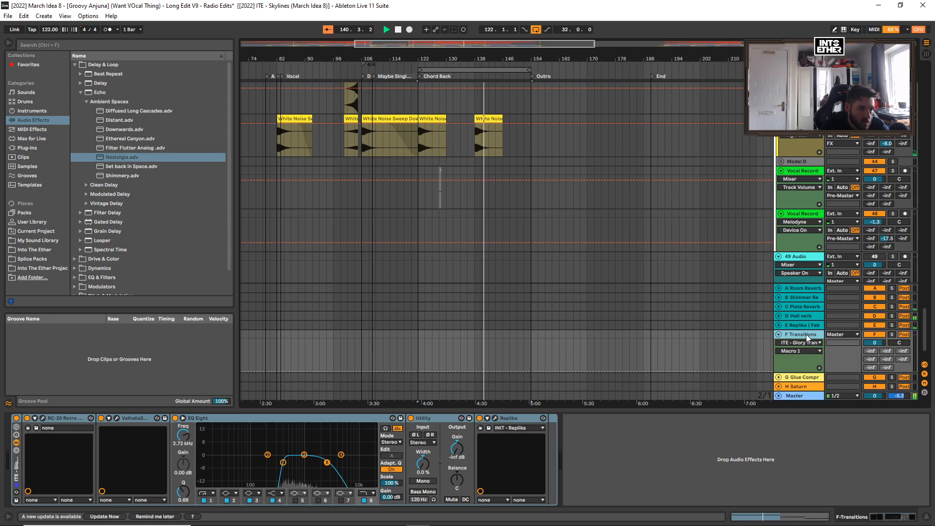
pyautogui.click(457, 449)
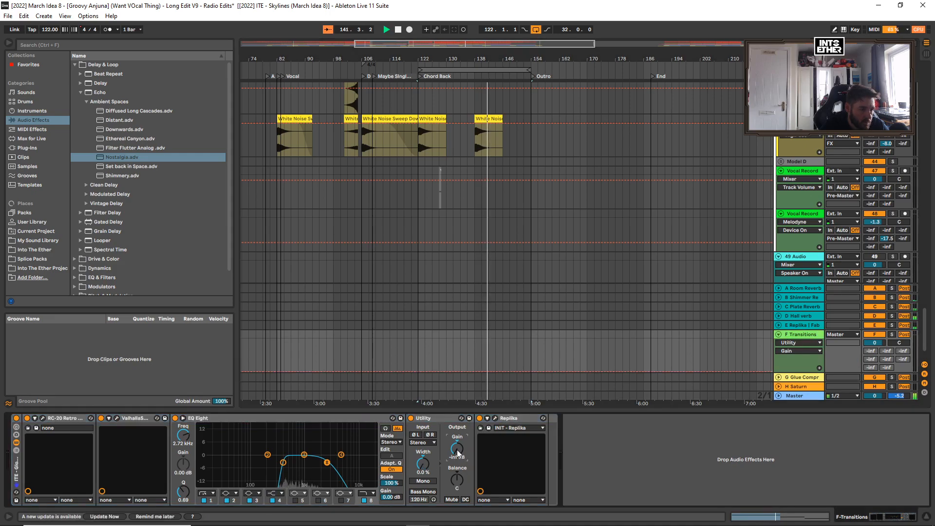
pyautogui.moveTo(364, 58); pyautogui.dragTo(363, 46)
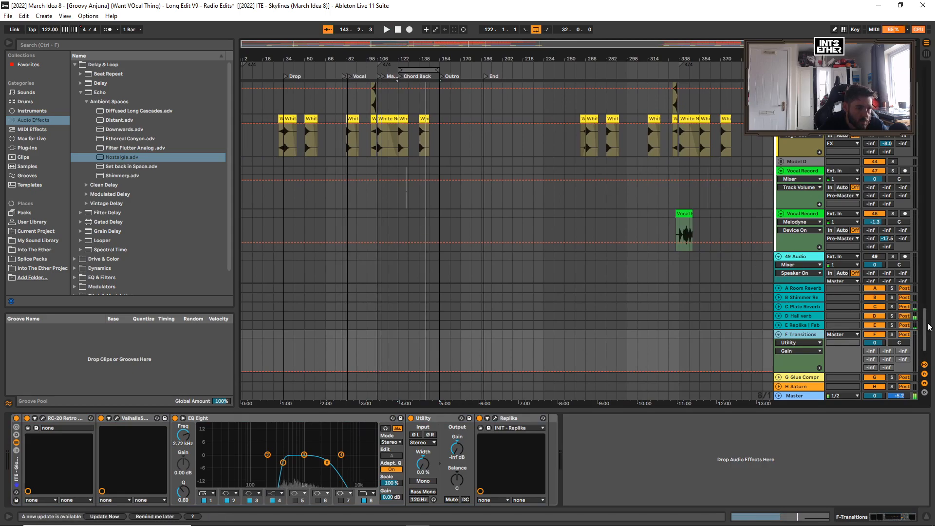
# Select the Pre-Master Buss to display its device chain, and play the full mix around Chord Back
pyautogui.moveTo(929, 327); pyautogui.dragTo(922, 87)
pyautogui.scroll(1, 830, 140)
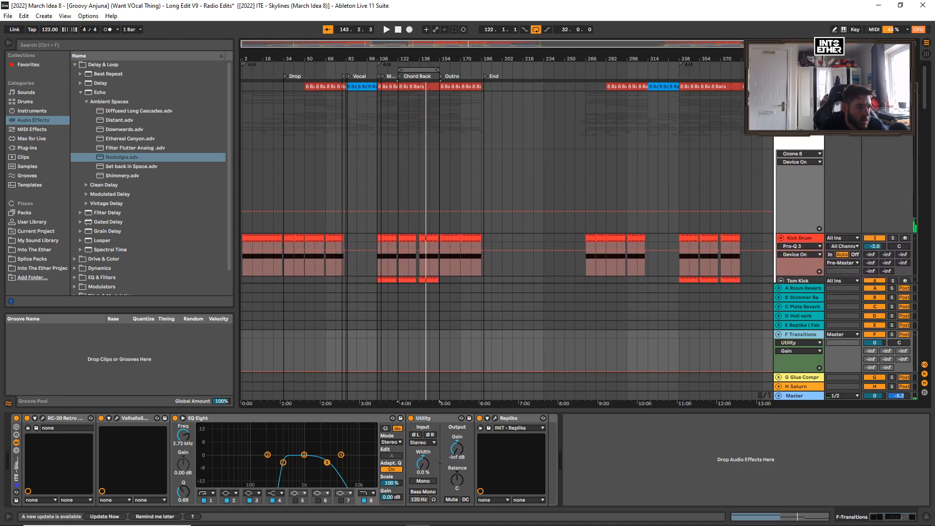
pyautogui.click(801, 138)
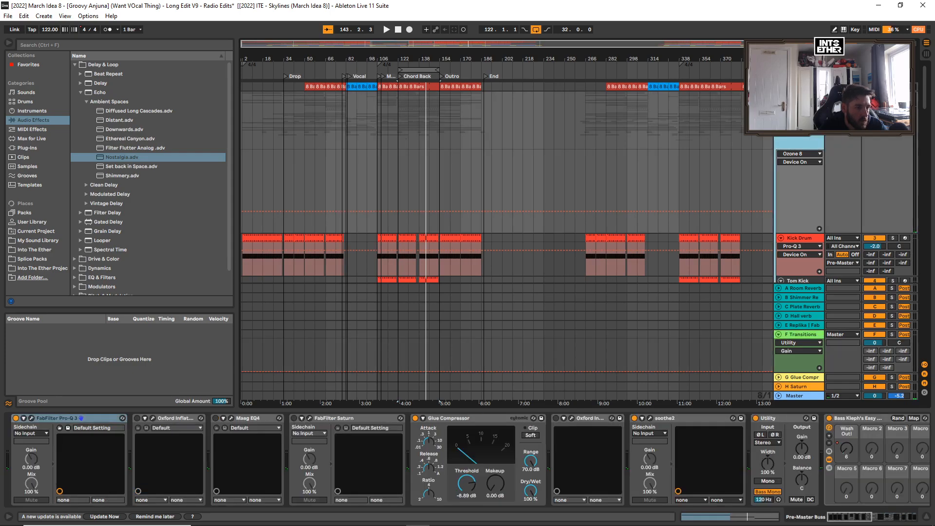
pyautogui.moveTo(405, 66); pyautogui.dragTo(366, 76)
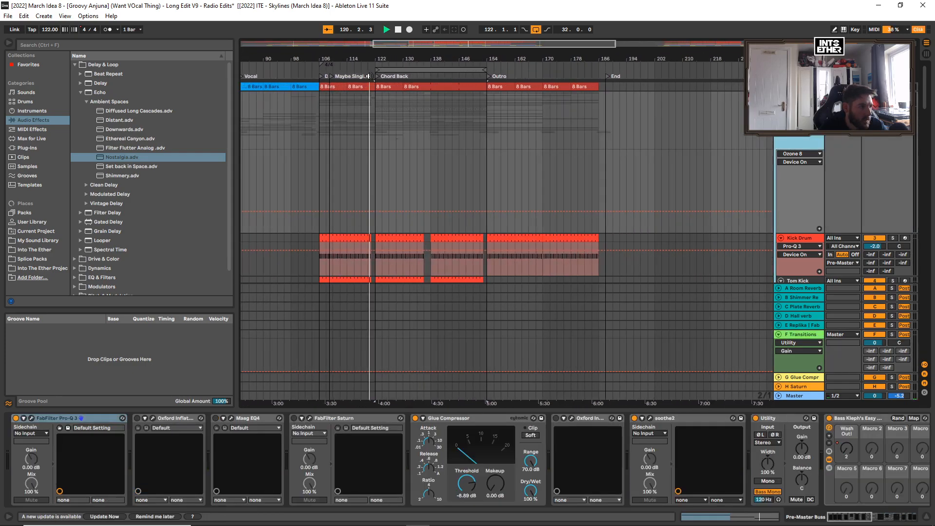
pyautogui.press('space')
pyautogui.click(559, 76)
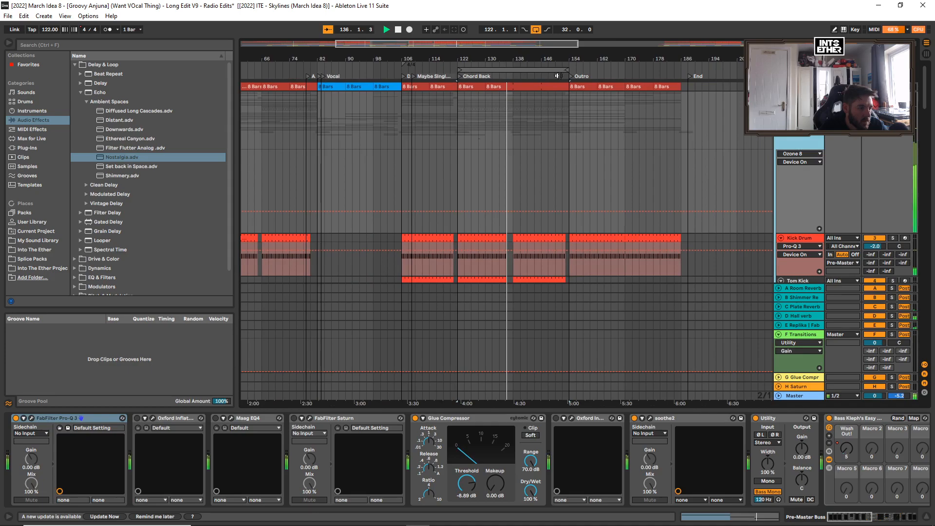
# Display the Wash Out! automation of Bass Kleph's Easy Wash Out on the Pre-Master Buss and play the end of the Outro
pyautogui.moveTo(864, 517); pyautogui.dragTo(871, 518)
pyautogui.click(795, 154)
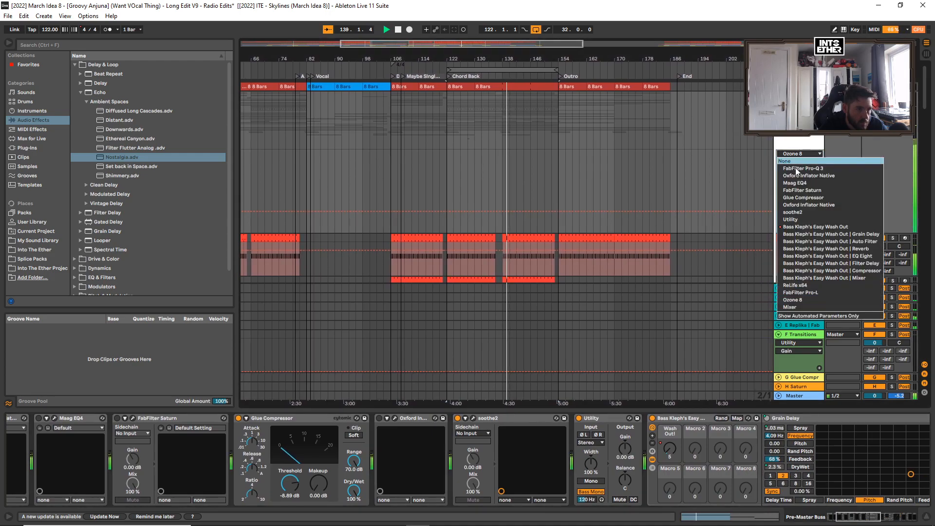
pyautogui.click(808, 226)
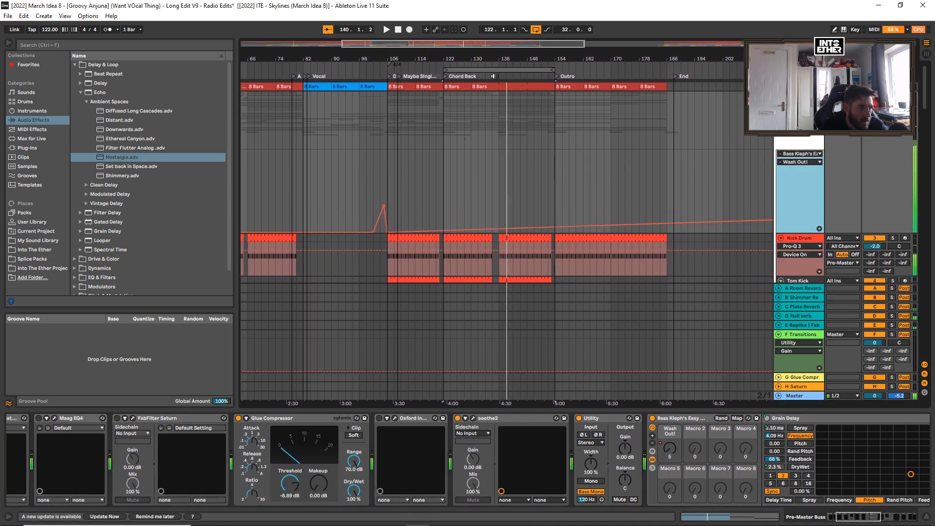
pyautogui.moveTo(531, 50); pyautogui.dragTo(557, 61)
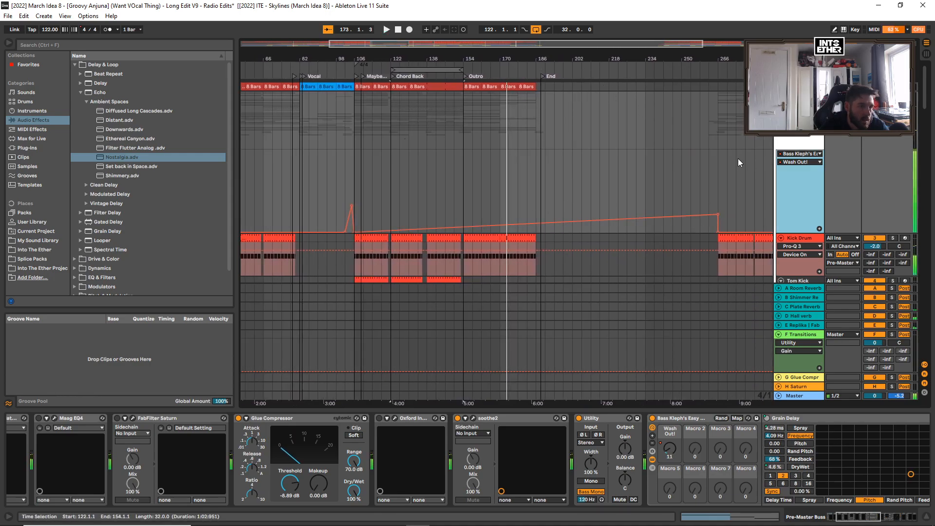
pyautogui.moveTo(499, 57); pyautogui.dragTo(501, 58)
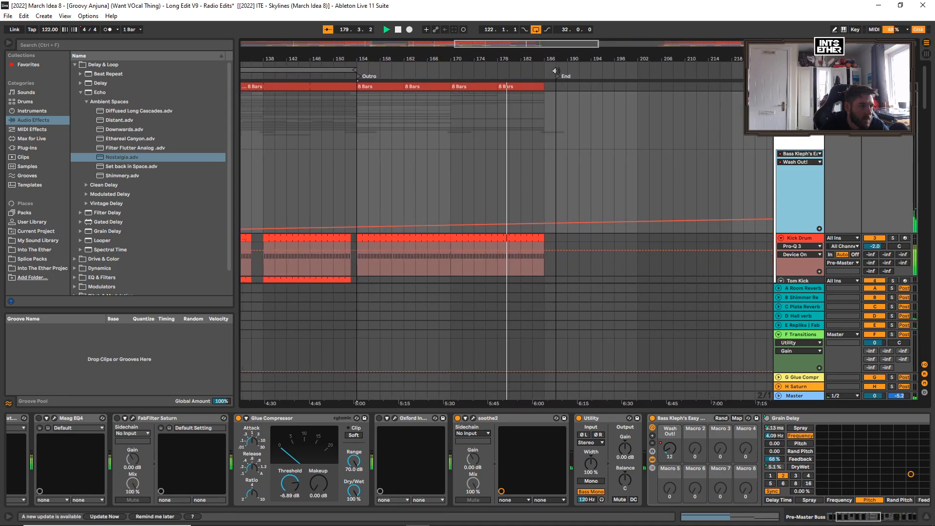
# Add a Wash Out! automation breakpoint where the Outro's clips end, and lower it to 0
pyautogui.moveTo(540, 224); pyautogui.dragTo(539, 230)
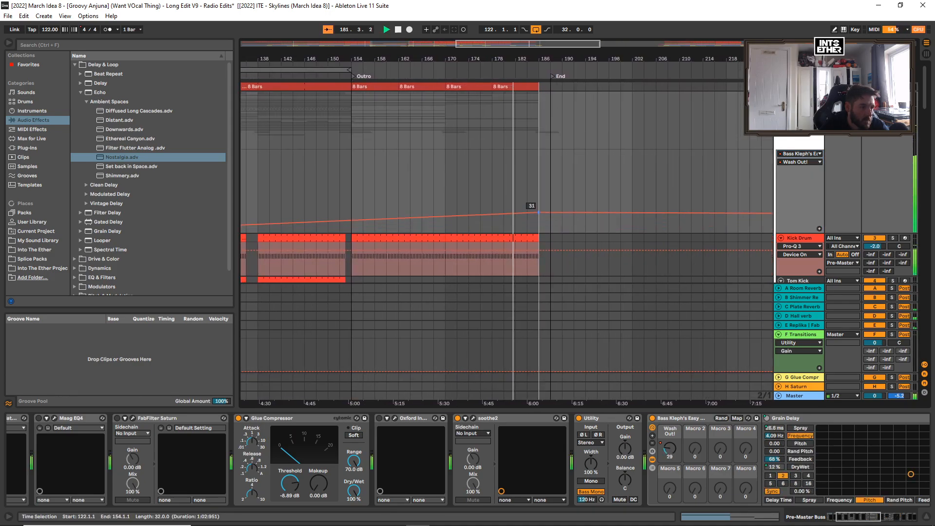
pyautogui.moveTo(539, 213); pyautogui.dragTo(539, 232)
pyautogui.moveTo(456, 56); pyautogui.dragTo(547, 55)
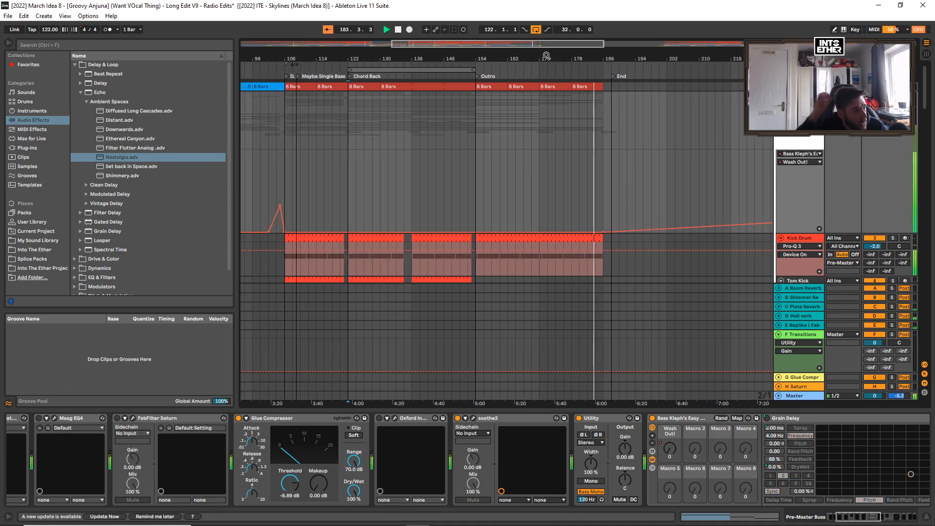
pyautogui.moveTo(513, 55); pyautogui.dragTo(653, 132)
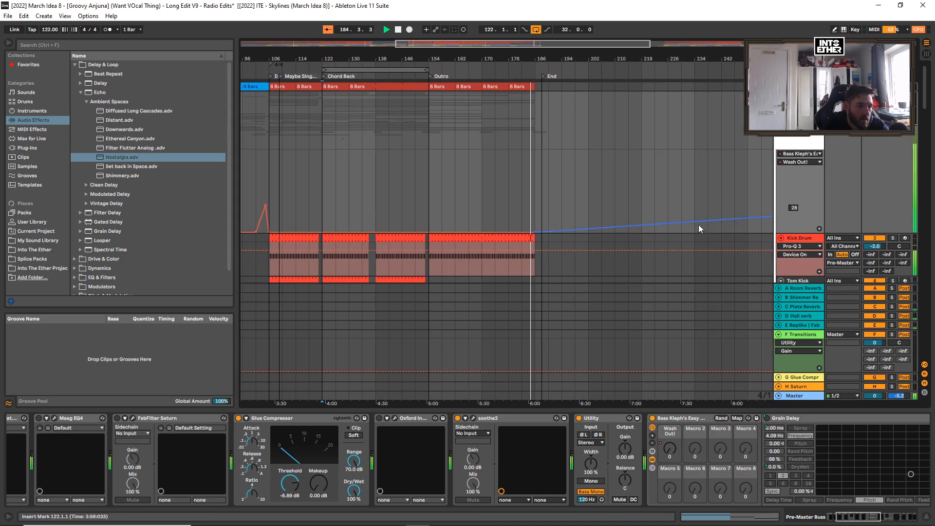
pyautogui.moveTo(347, 58); pyautogui.dragTo(572, 83)
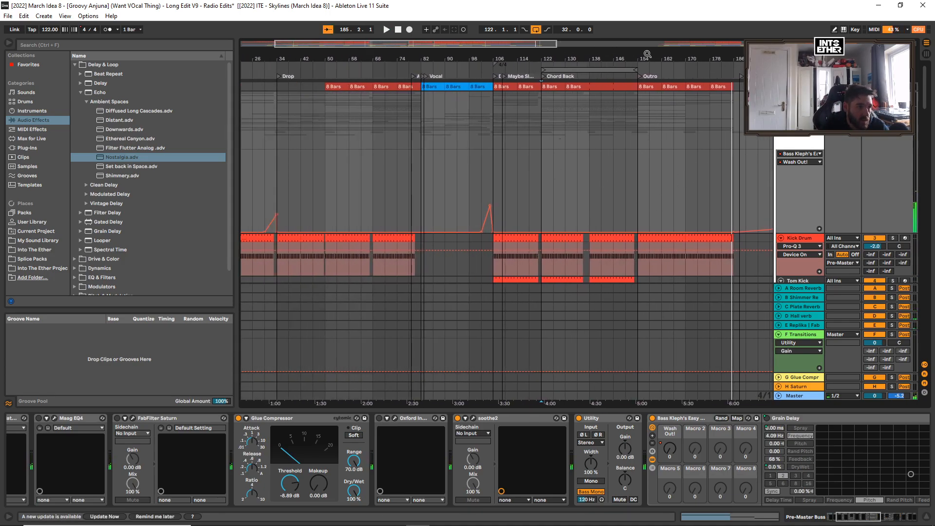
pyautogui.moveTo(648, 54); pyautogui.dragTo(658, 65)
# Play the drum tracks from the middle of Chord Back and hide the automation lanes
pyautogui.moveTo(925, 98); pyautogui.dragTo(920, 140)
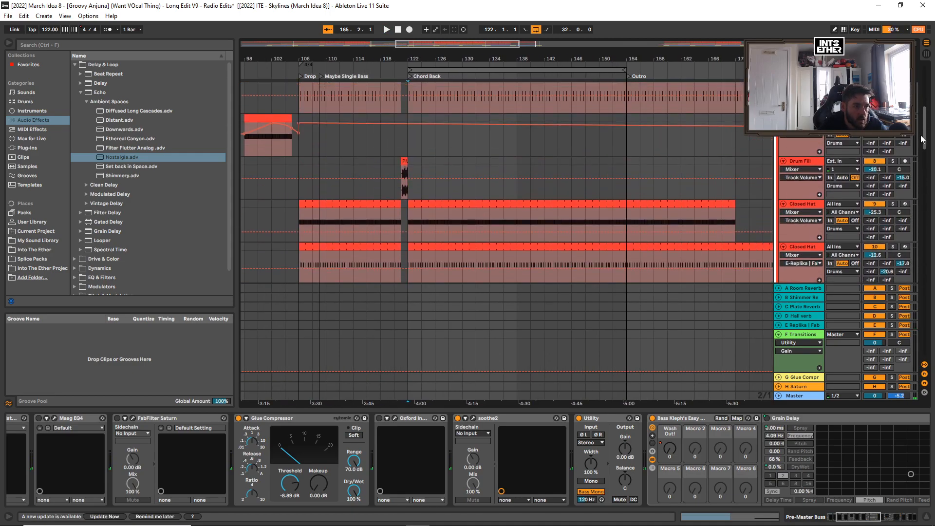
pyautogui.click(511, 77)
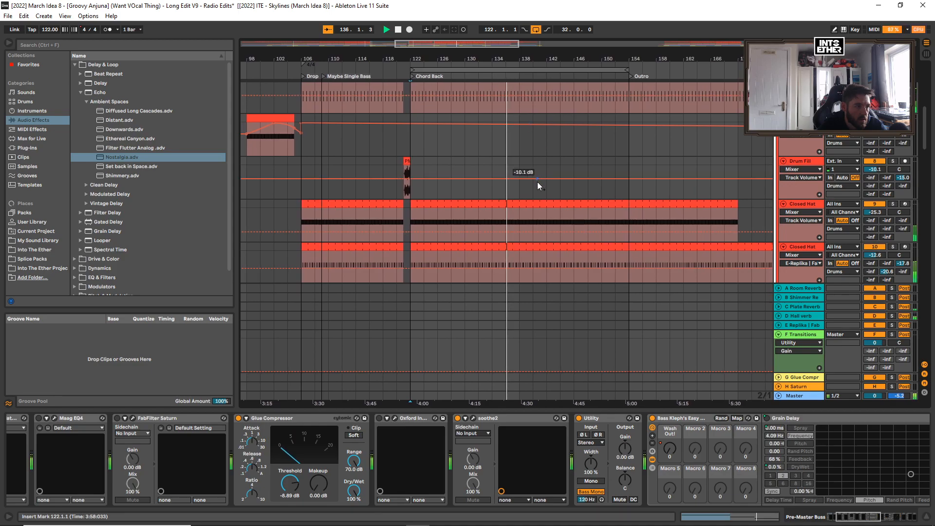
pyautogui.press('a')
pyautogui.scroll(-8, 545, 191)
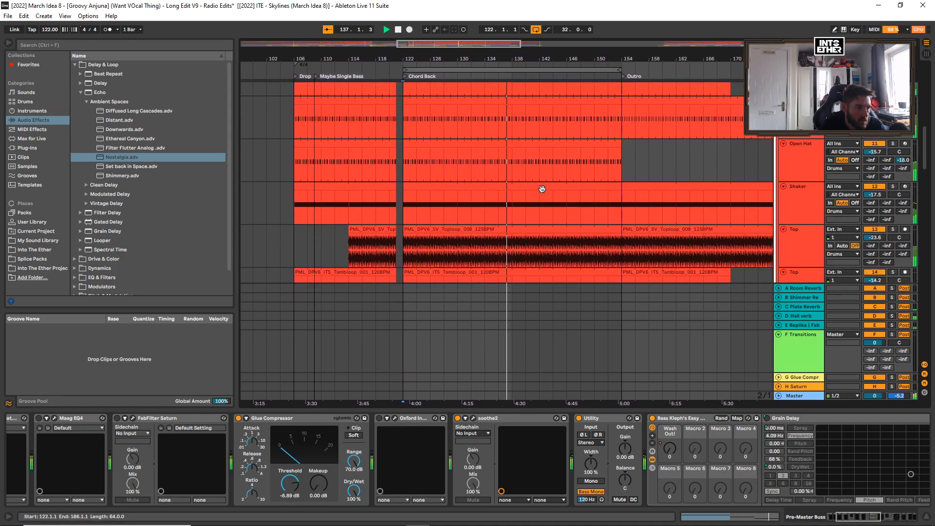
# Display the Lead Sounds group's device chain and its automation lanes across the Vocal and Chord Back sections
pyautogui.scroll(-5, 540, 191)
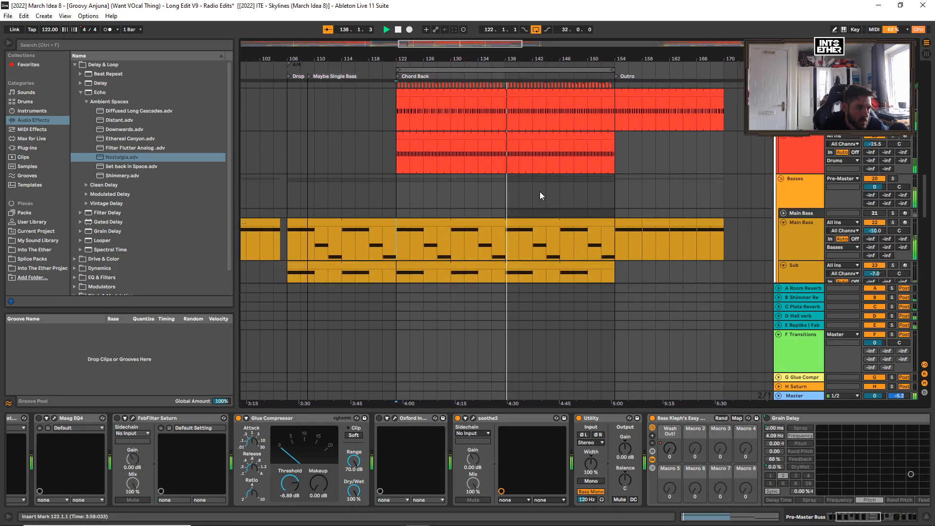
pyautogui.moveTo(926, 208); pyautogui.dragTo(927, 244)
pyautogui.click(801, 100)
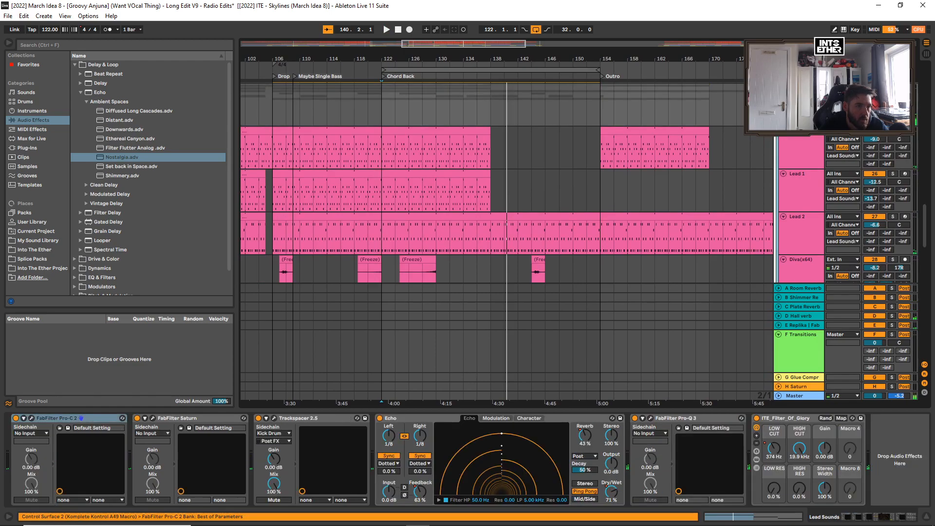
pyautogui.press('a')
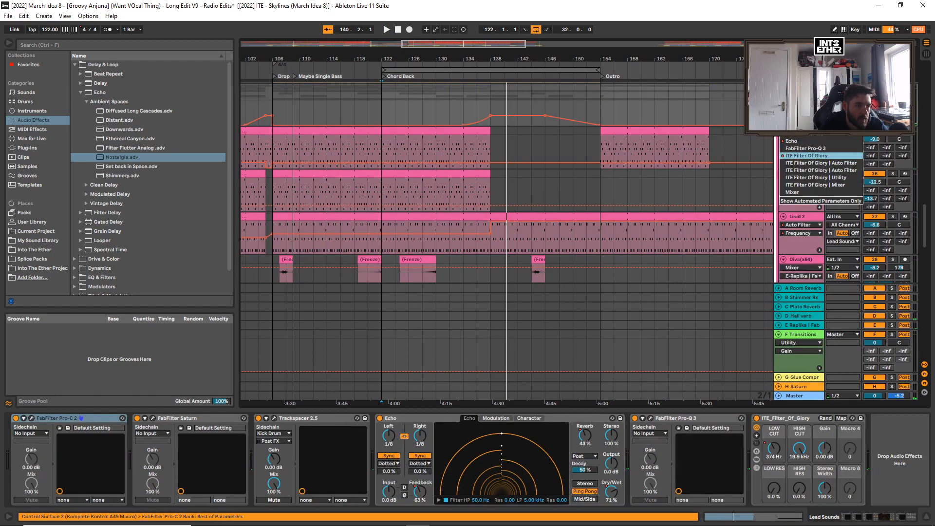
pyautogui.click(797, 142)
pyautogui.moveTo(547, 59); pyautogui.dragTo(658, 57)
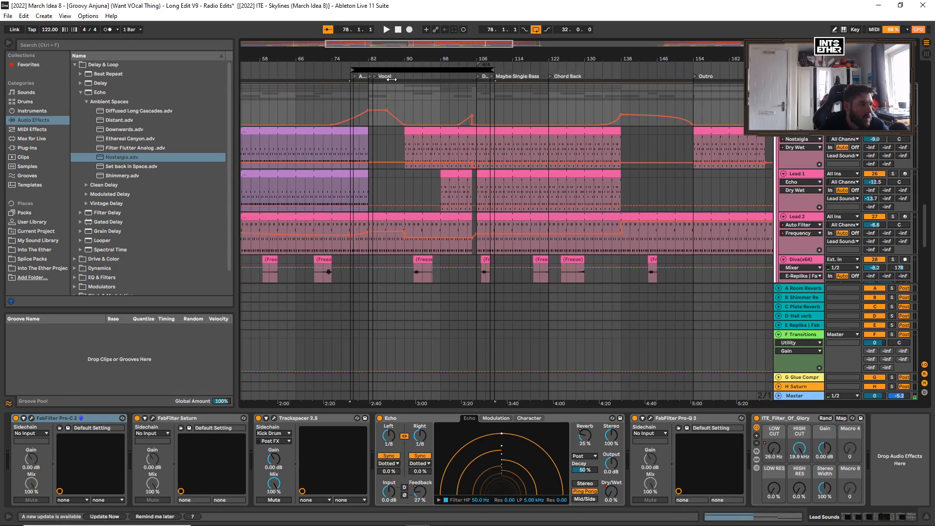
# Move the 32-bar loop to bar 82 at the Vocal, play it, and hide the automation lanes
pyautogui.moveTo(926, 222); pyautogui.dragTo(920, 96)
pyautogui.press('space')
pyautogui.press('a')
pyautogui.moveTo(928, 184); pyautogui.dragTo(931, 232)
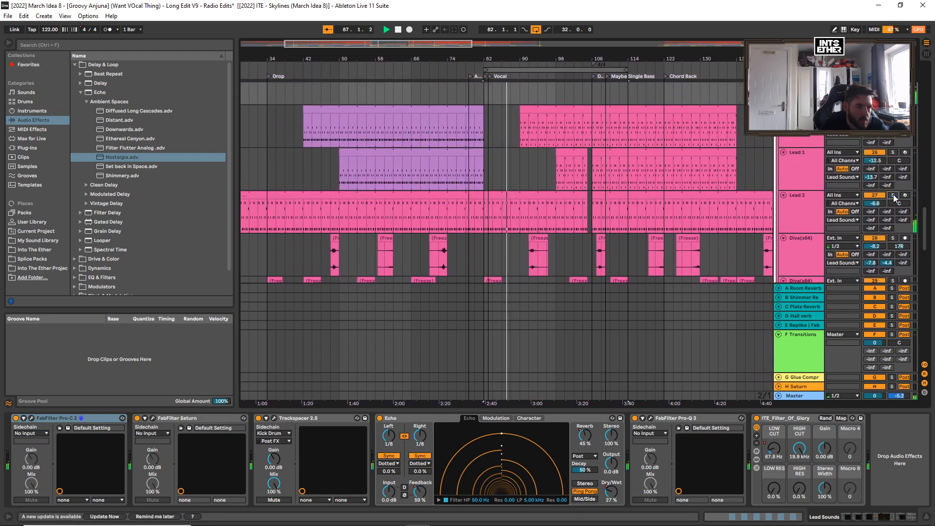
# Examine the bass, lead, pad and piano clips while the Vocal section plays
pyautogui.moveTo(521, 59); pyautogui.dragTo(519, 112)
pyautogui.moveTo(926, 229)
pyautogui.mouseDown()
pyautogui.moveTo(934, 170)
pyautogui.moveTo(913, 233)
pyautogui.moveTo(913, 223)
pyautogui.mouseUp()
pyautogui.moveTo(508, 59); pyautogui.dragTo(508, 45)
pyautogui.scroll(4, 469, 214)
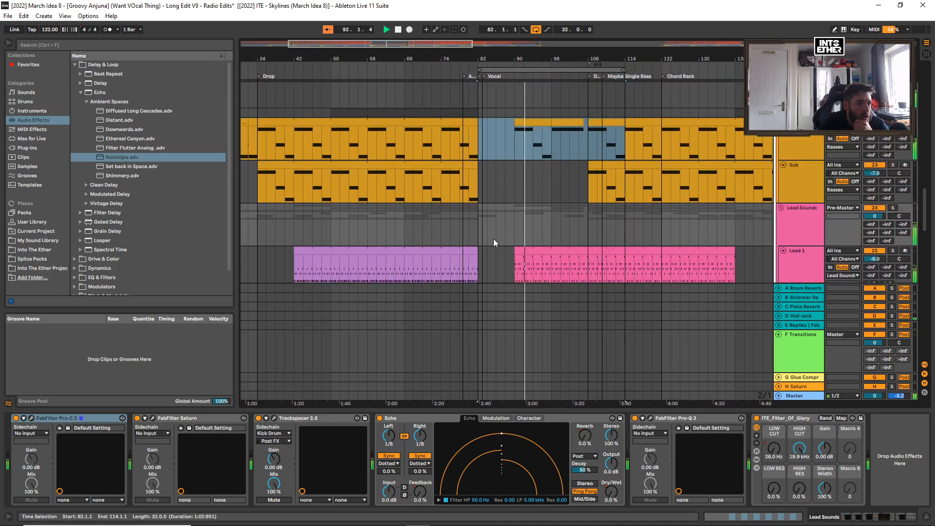
pyautogui.scroll(-4, 494, 238)
pyautogui.scroll(-6, 494, 238)
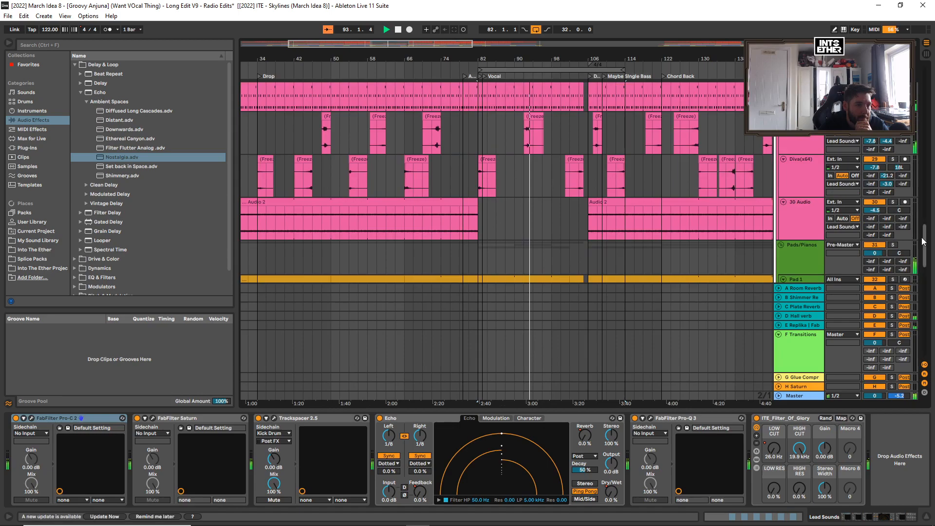
pyautogui.scroll(-2, 928, 257)
pyautogui.scroll(-2, 928, 257)
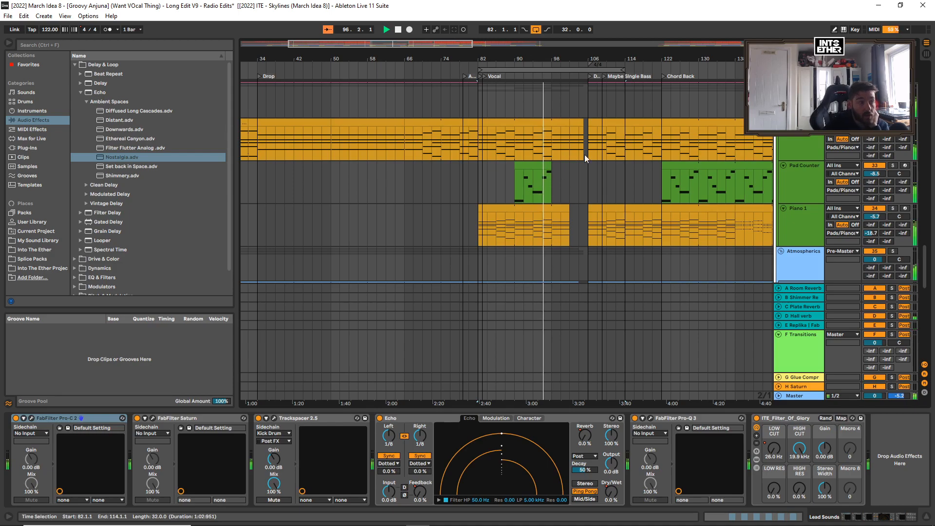
pyautogui.moveTo(554, 59); pyautogui.dragTo(510, 86)
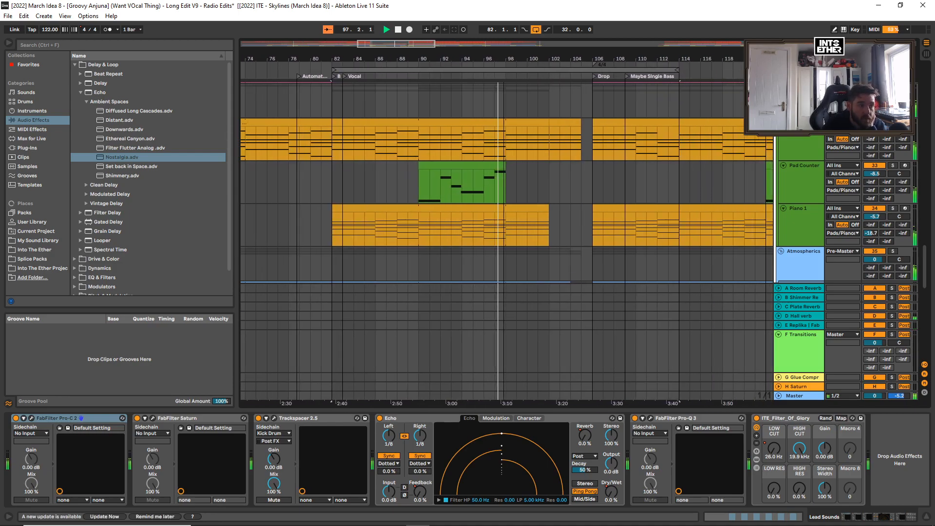
# Select the Snare track to display its device chain during the build-up before the second Drop
pyautogui.moveTo(924, 252); pyautogui.dragTo(918, 113)
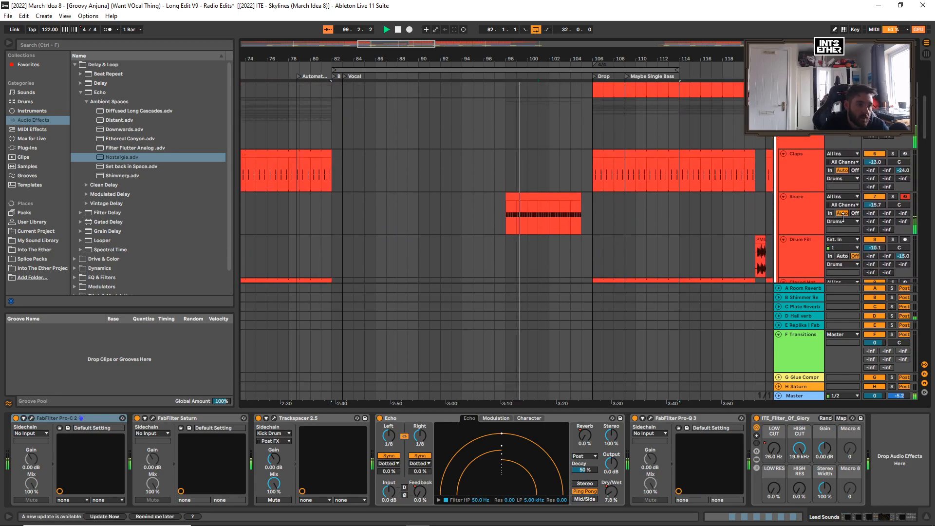
pyautogui.click(788, 211)
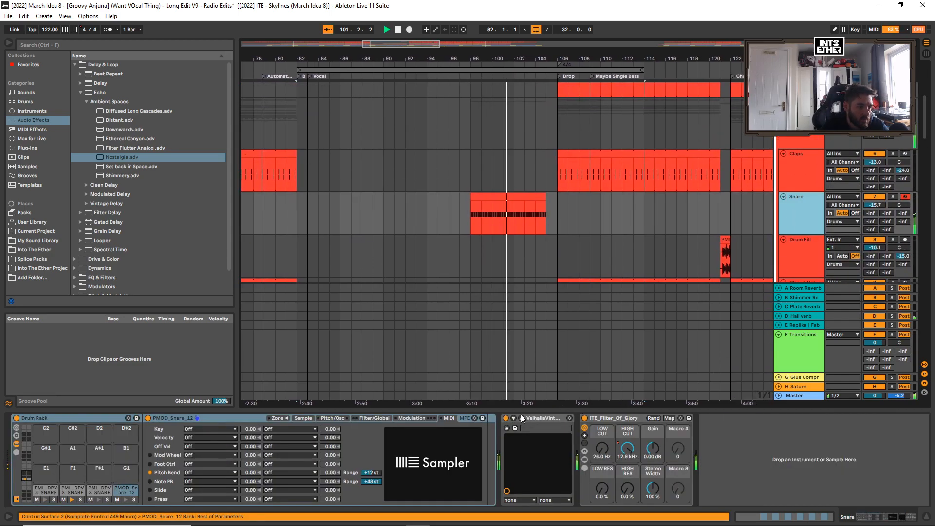
pyautogui.moveTo(467, 55); pyautogui.dragTo(652, 54)
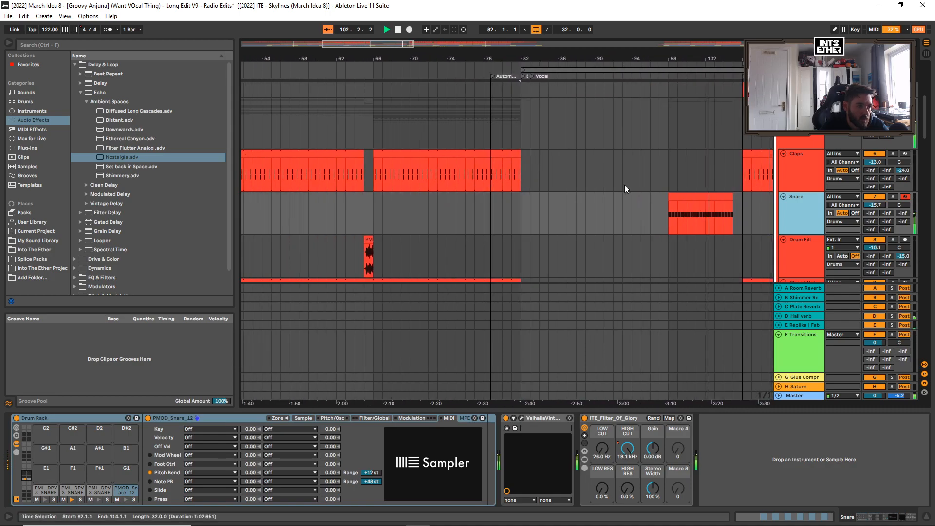
# Move the 32-bar loop to the first Drop at bar 34 and play it while viewing the percussion and bass tracks
pyautogui.moveTo(425, 55); pyautogui.dragTo(584, 56)
pyautogui.moveTo(679, 72); pyautogui.dragTo(303, 70)
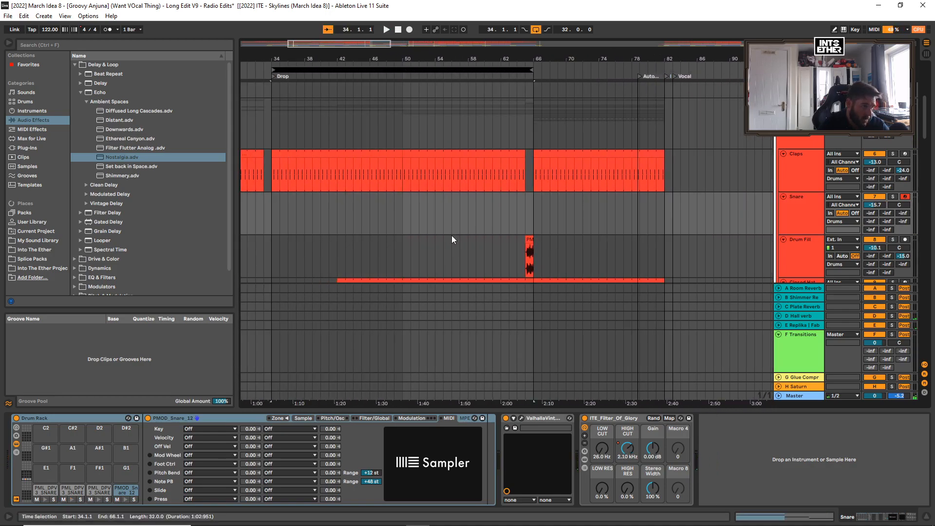
pyautogui.press('space')
pyautogui.moveTo(925, 121); pyautogui.dragTo(925, 173)
pyautogui.moveTo(507, 58); pyautogui.dragTo(337, 15)
pyautogui.scroll(-1, 648, 131)
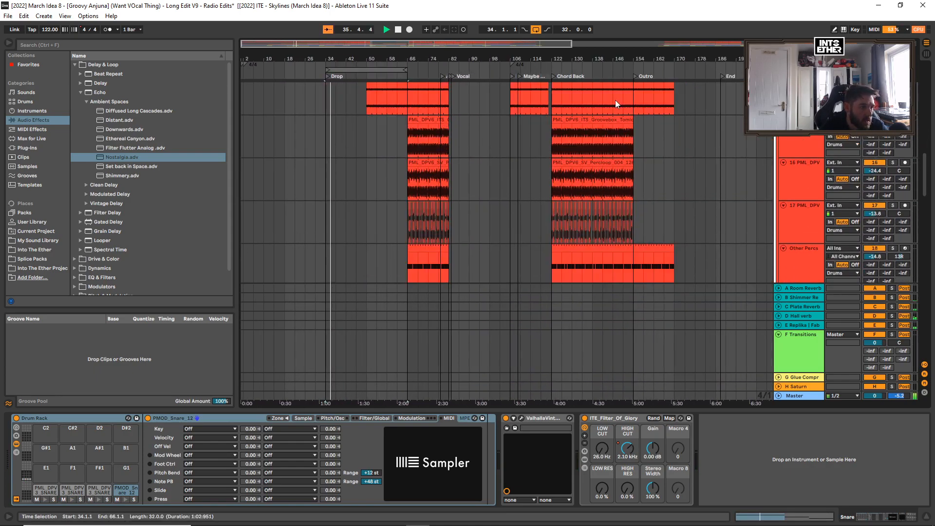
pyautogui.scroll(-10, 323, 220)
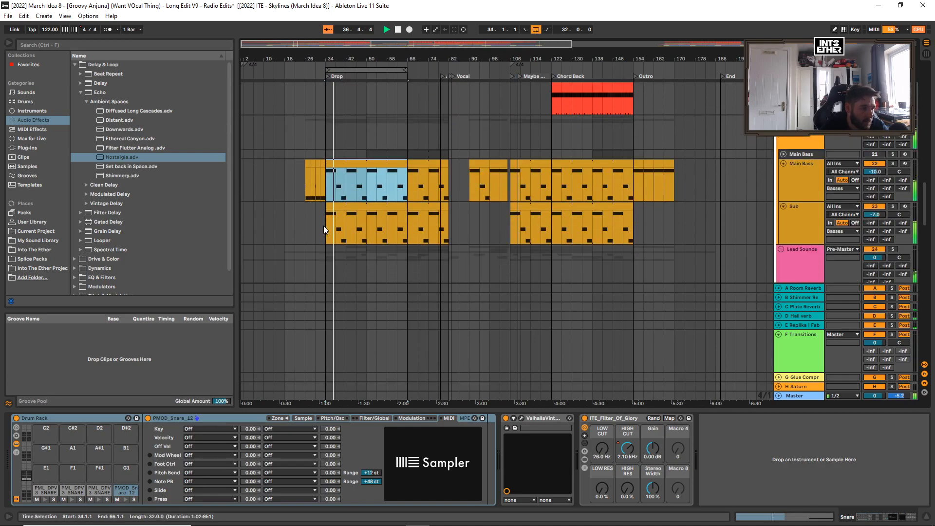
pyautogui.scroll(-1, 350, 191)
# Solo the upper Lead 1 track in the first Drop and open its MIDI clip in an enlarged note editor
pyautogui.moveTo(351, 59); pyautogui.dragTo(354, 96)
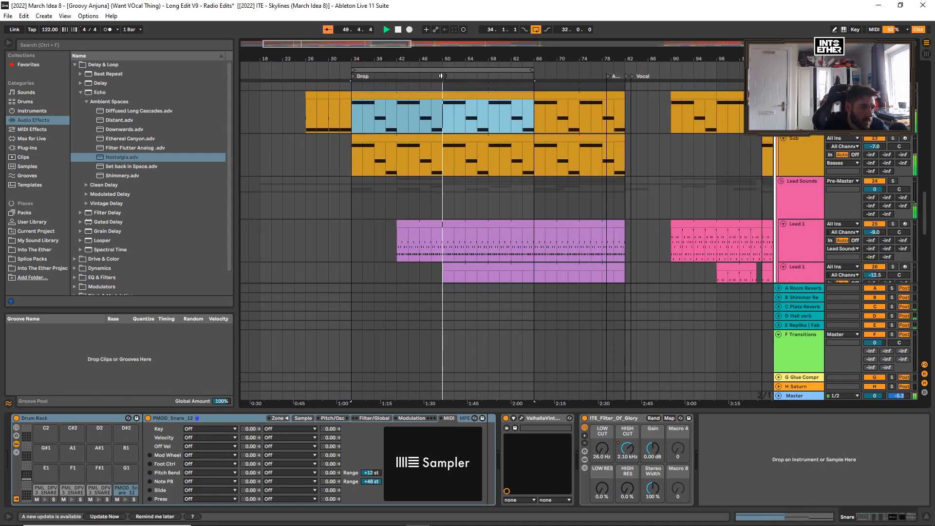
pyautogui.scroll(-2, 467, 73)
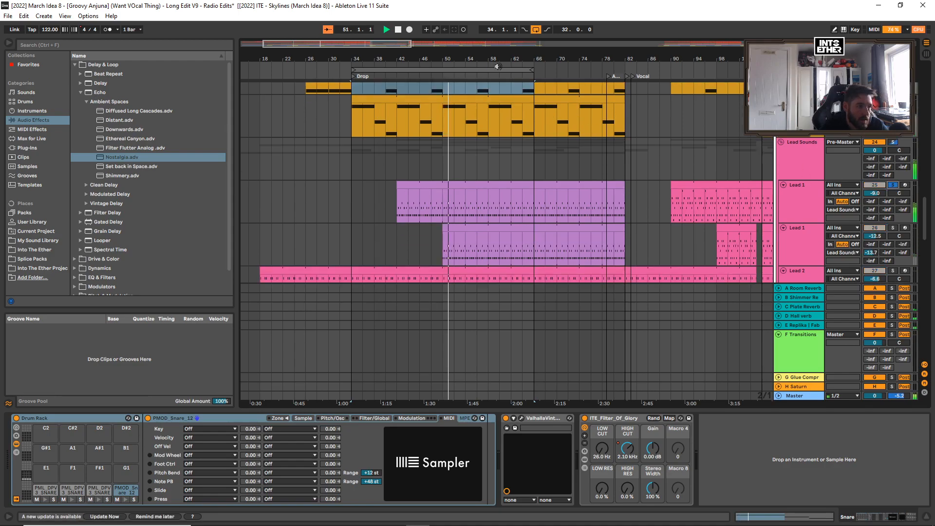
pyautogui.doubleClick(489, 182)
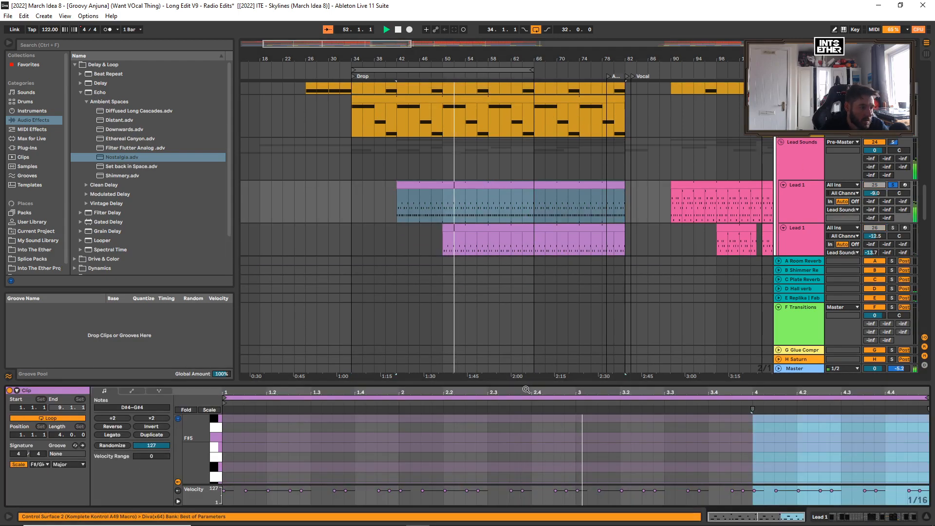
pyautogui.moveTo(526, 386); pyautogui.dragTo(489, 241)
# Play the soloed Lead 1 at Chord Back and in the first Drop for comparison, and finish by shrinking the note editor and unsoloing it
pyautogui.moveTo(468, 59); pyautogui.dragTo(401, 61)
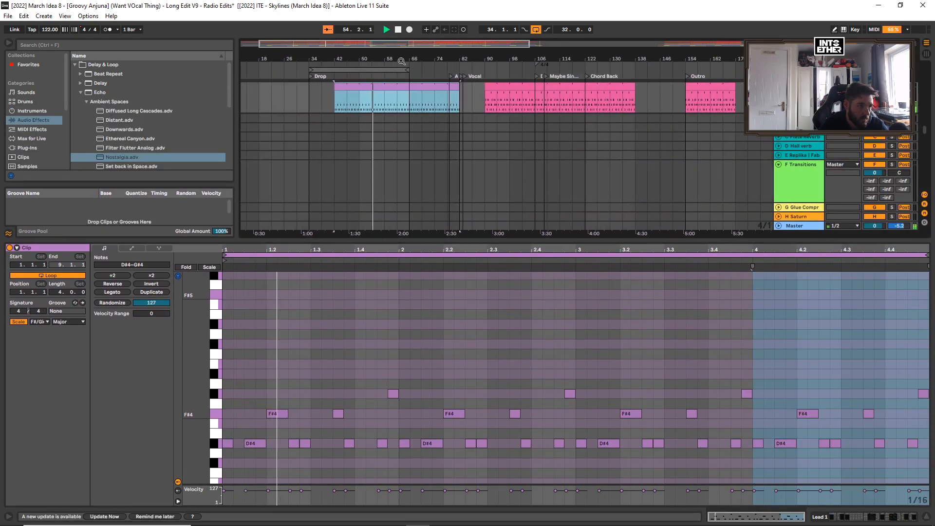
pyautogui.click(587, 75)
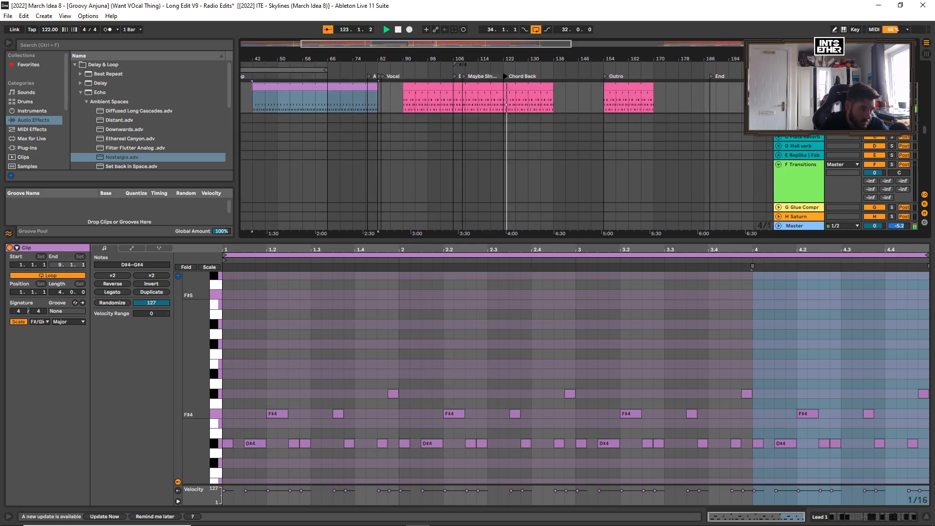
pyautogui.click(551, 90)
pyautogui.click(344, 90)
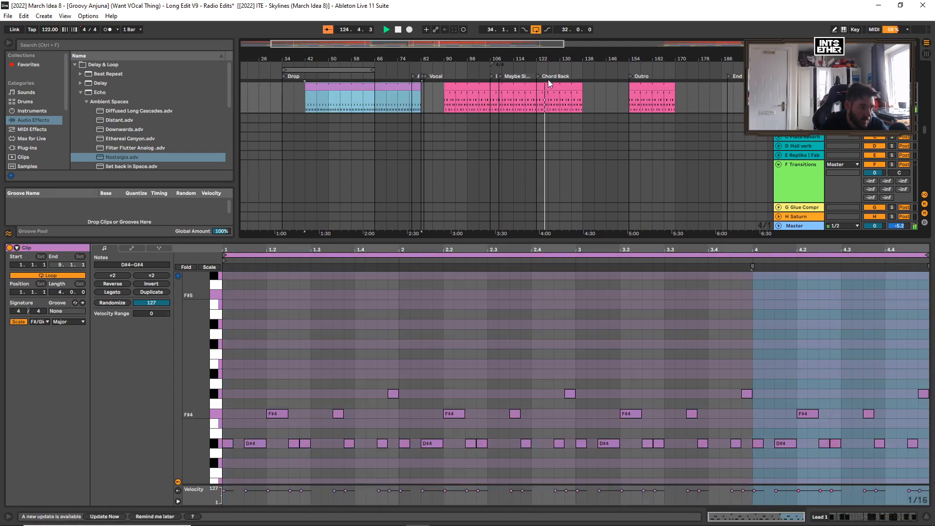
pyautogui.click(550, 84)
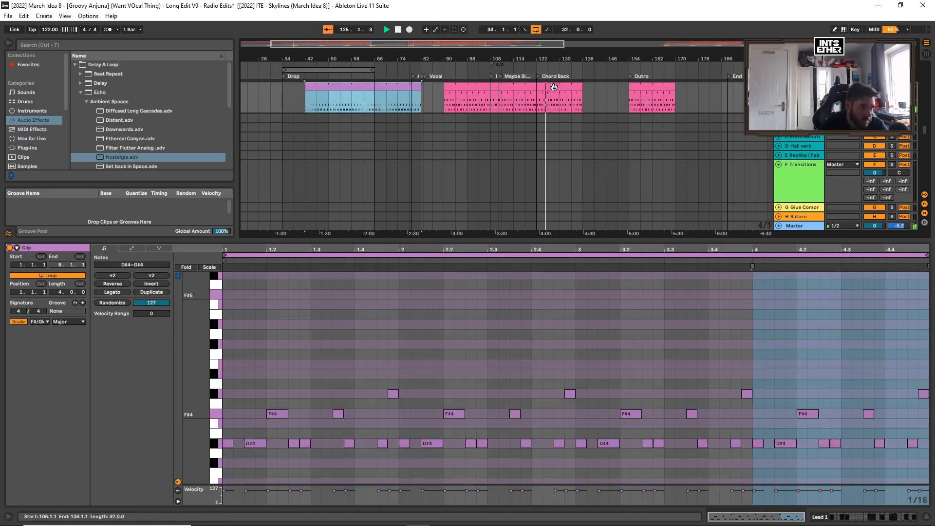
pyautogui.click(358, 87)
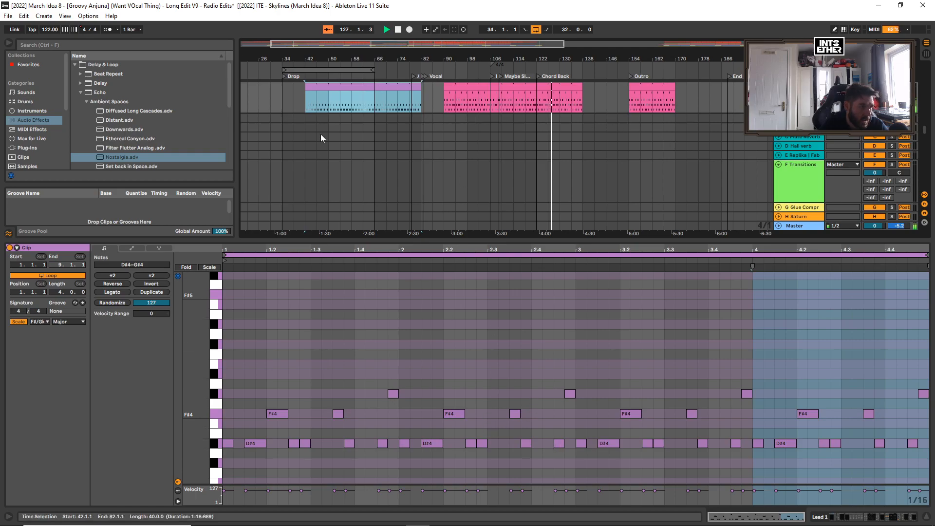
pyautogui.click(348, 78)
pyautogui.moveTo(476, 242); pyautogui.dragTo(482, 395)
pyautogui.click(893, 86)
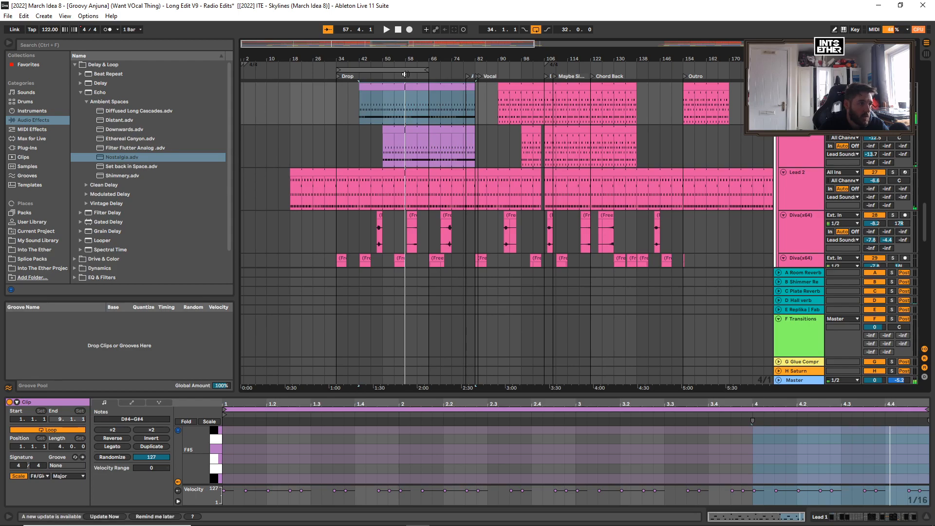
# Extend the loop's end to bar 122, making it 88 bars long from the first Drop to Chord Back
pyautogui.moveTo(427, 71); pyautogui.dragTo(483, 122)
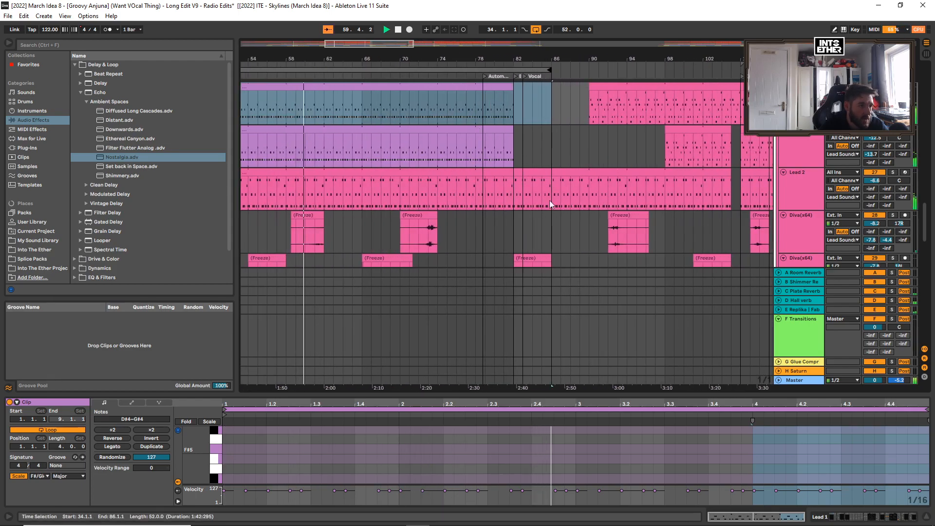
pyautogui.moveTo(573, 59); pyautogui.dragTo(512, 55)
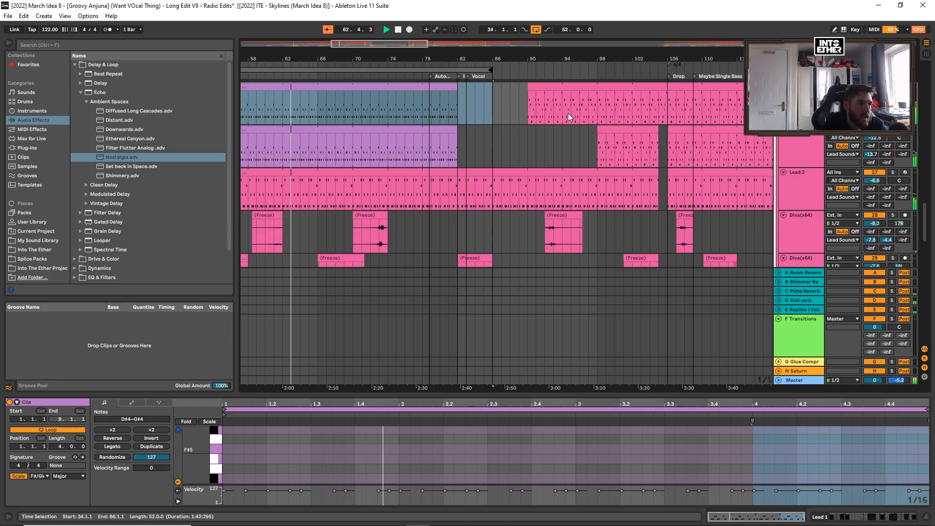
pyautogui.moveTo(536, 59); pyautogui.dragTo(741, 72)
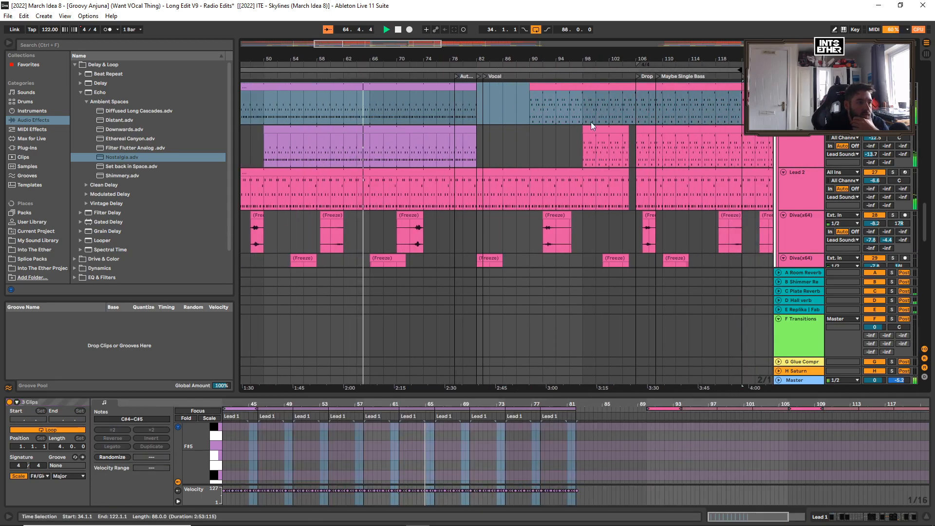
pyautogui.moveTo(484, 63); pyautogui.dragTo(484, 61)
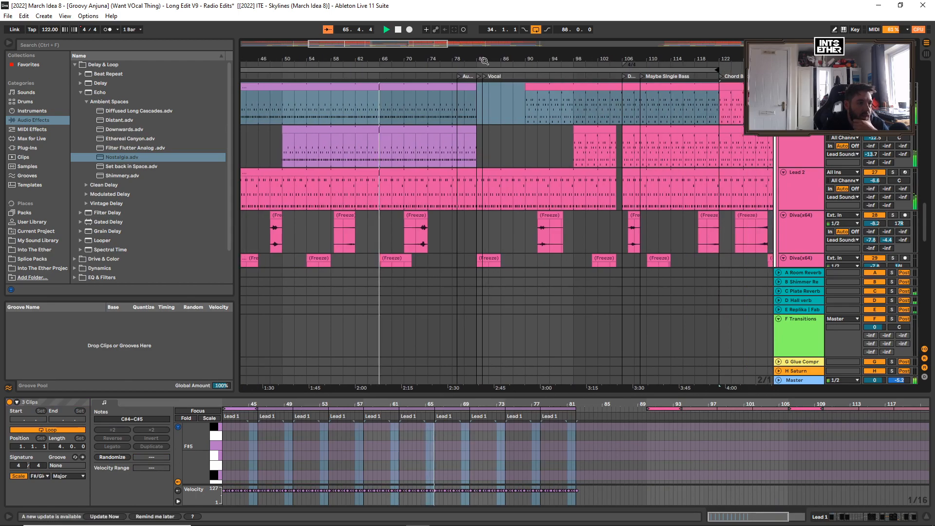
# Solo the 30-Audio track above the Pads/Pianos group and play it from the first Drop
pyautogui.scroll(-10, 496, 176)
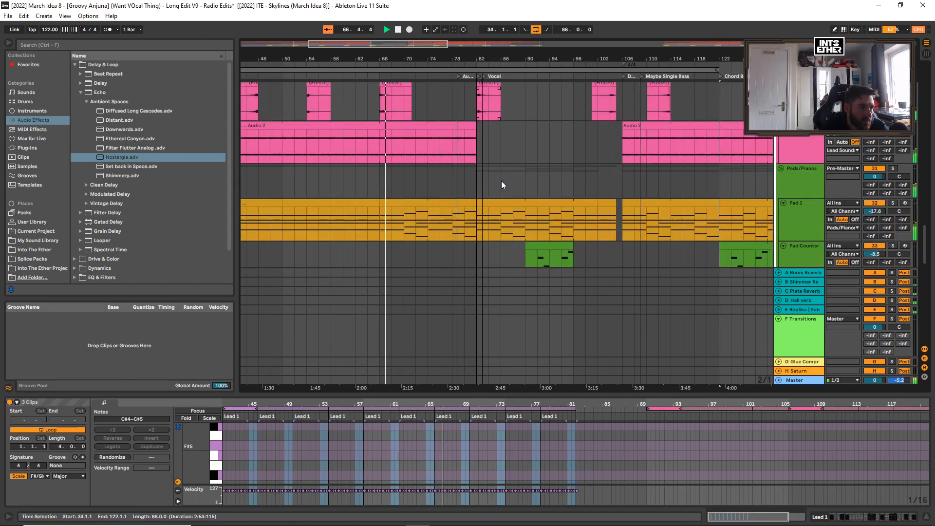
pyautogui.scroll(-5, 581, 249)
pyautogui.scroll(14, 551, 217)
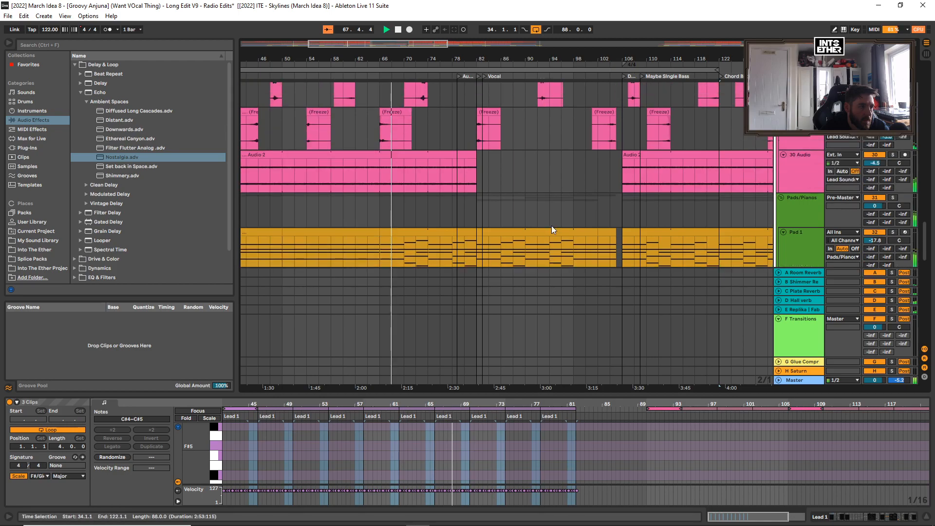
pyautogui.scroll(-5, 551, 226)
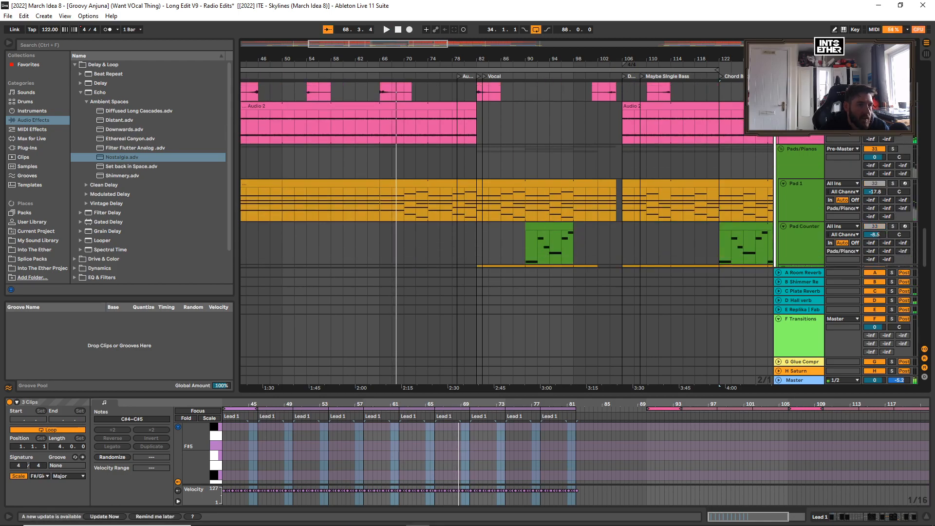
pyautogui.moveTo(409, 60); pyautogui.dragTo(412, 74)
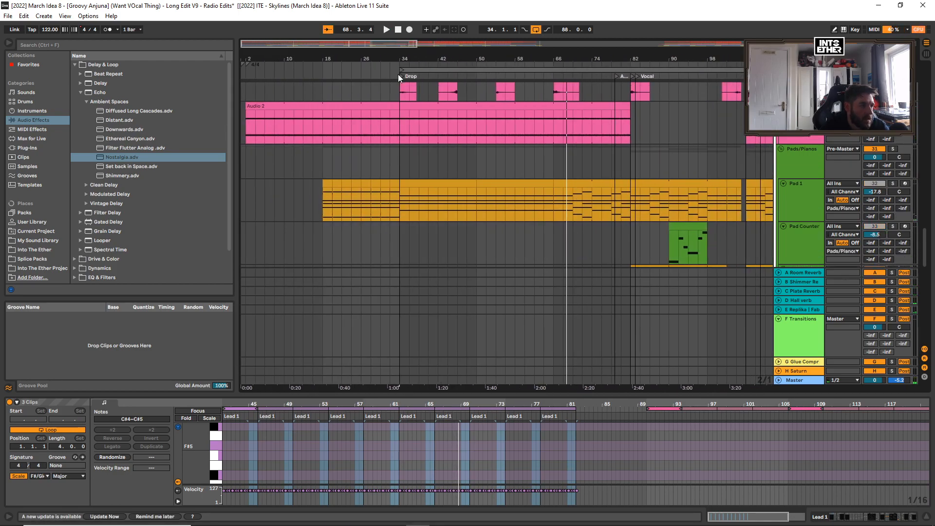
pyautogui.click(401, 75)
# Inspect the Audio 2 clip's settings and the 30-Audio track's device chain while it plays
pyautogui.click(481, 106)
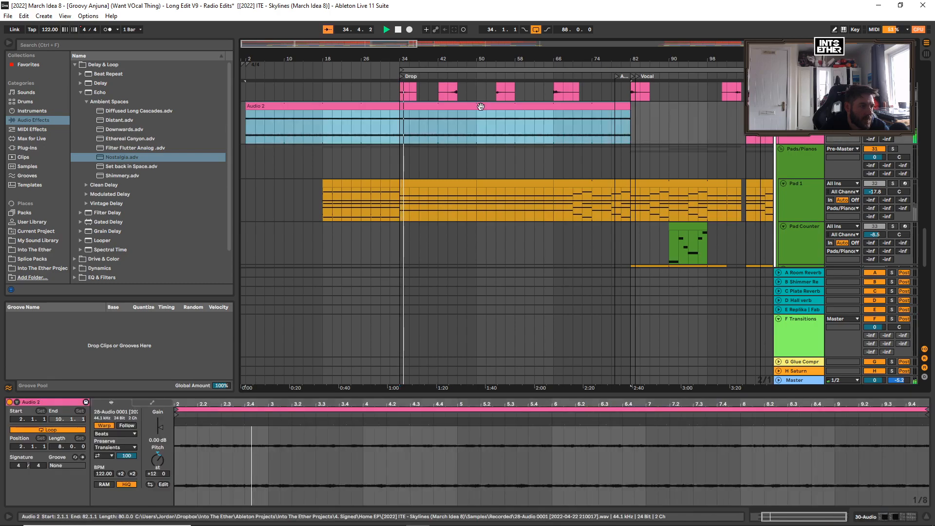
pyautogui.doubleClick(799, 106)
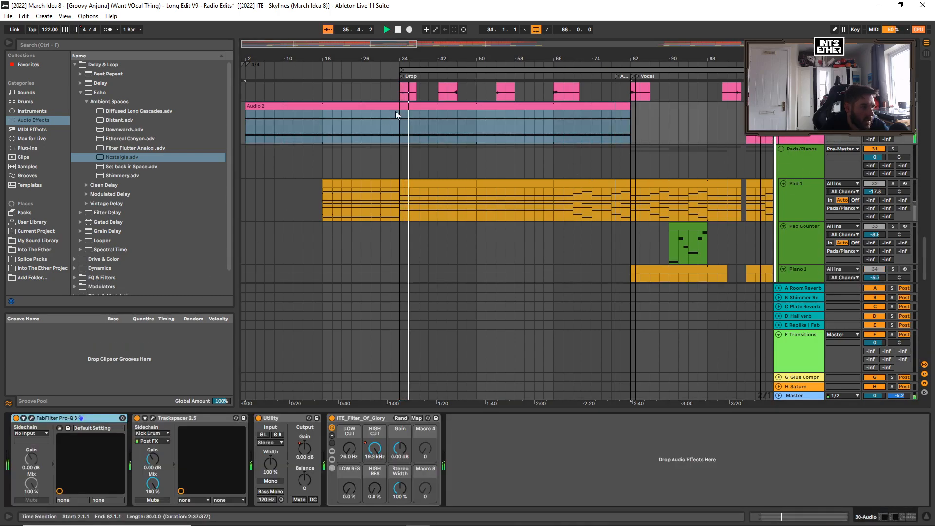
pyautogui.click(393, 114)
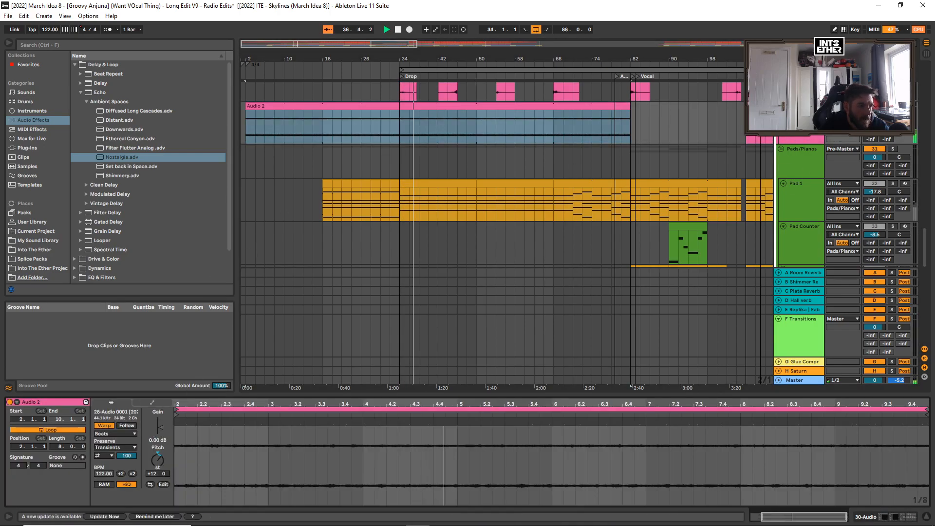
# Show the 30-Audio track's device chain below the Audio 2 clip and play the soloed track inside the first Drop
pyautogui.scroll(5, 557, 167)
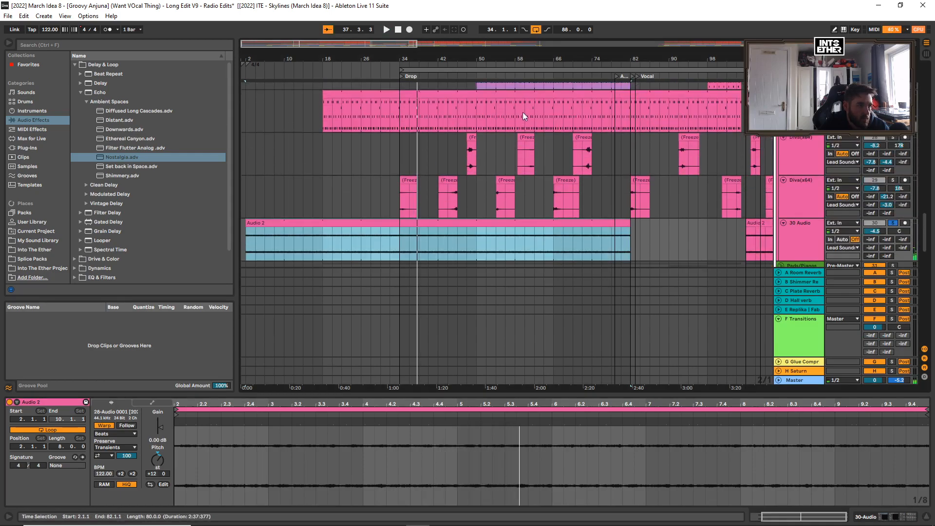
pyautogui.scroll(-2, 516, 186)
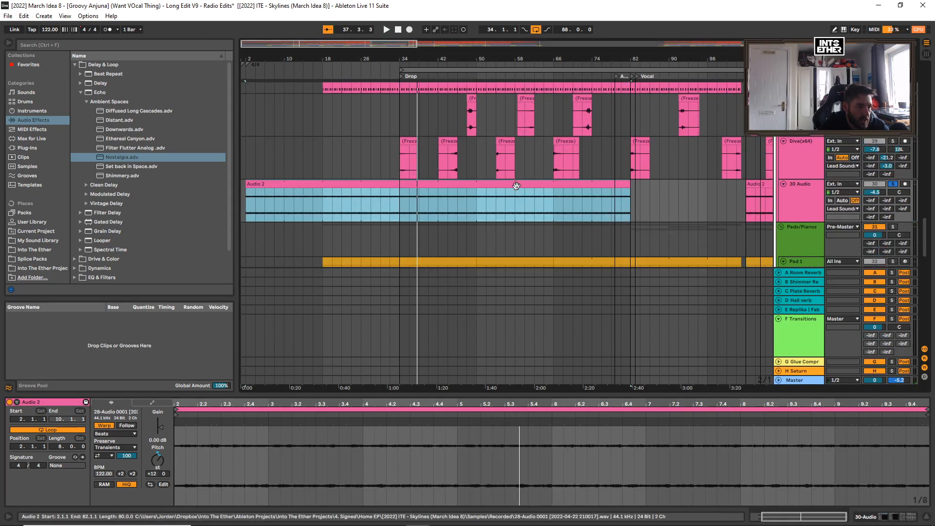
pyautogui.click(811, 202)
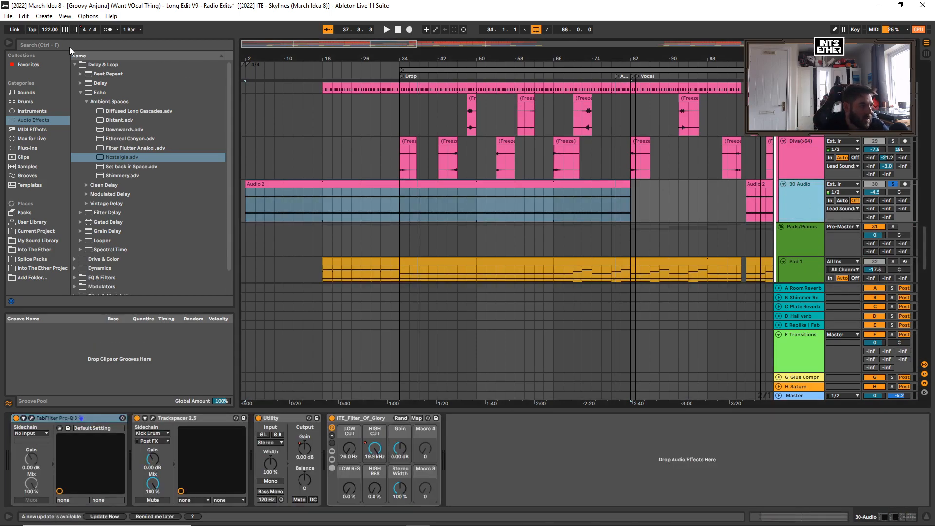
pyautogui.click(229, 95)
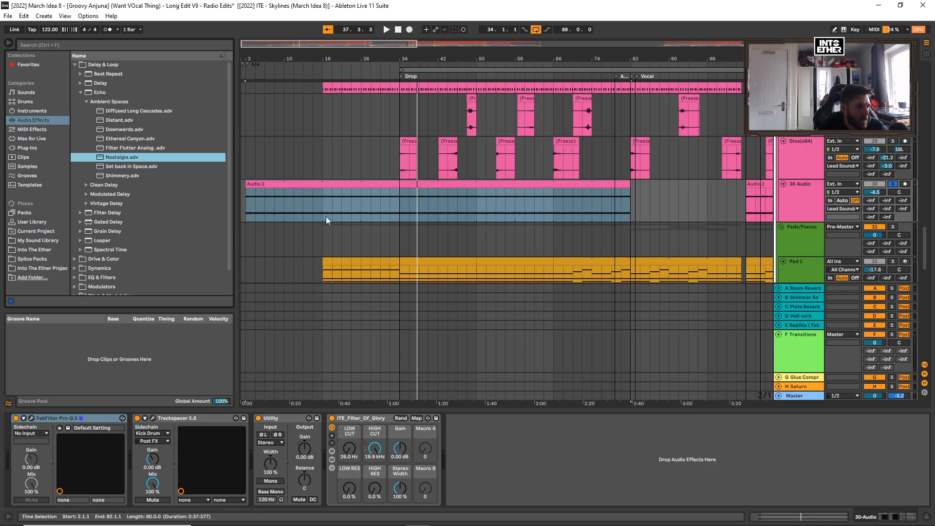
pyautogui.click(449, 76)
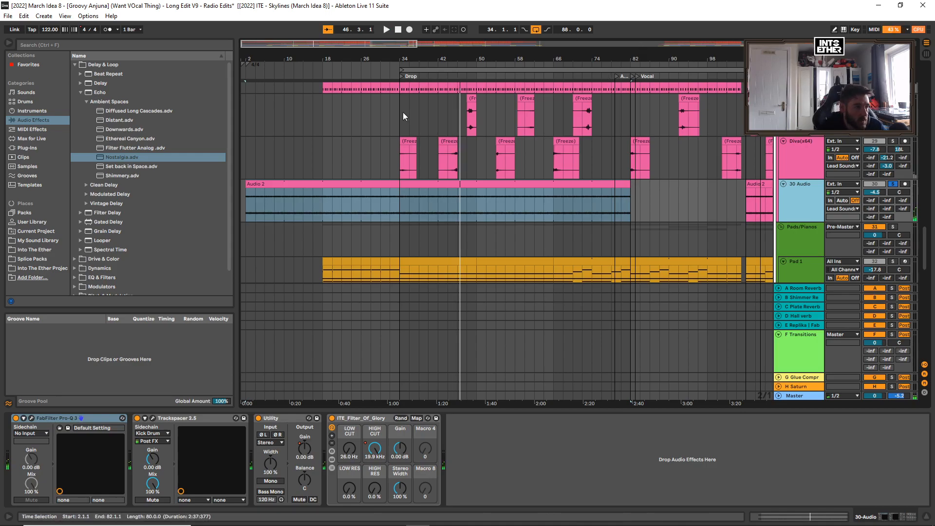
# Search the browser for reverb, add the Reverb device to the end of the 30-Audio chain and play the track
pyautogui.hotkey('ctrl', 'f')
pyautogui.write('reverb')
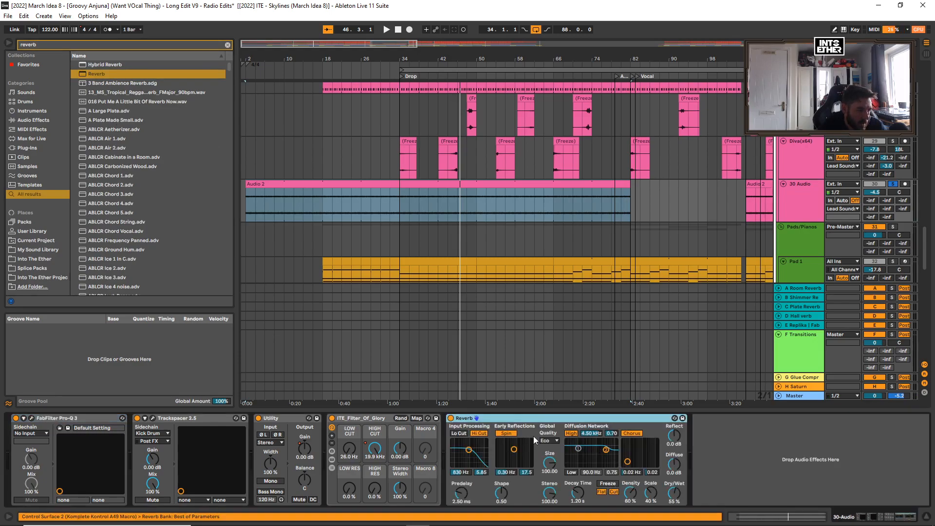
pyautogui.scroll(2, 685, 495)
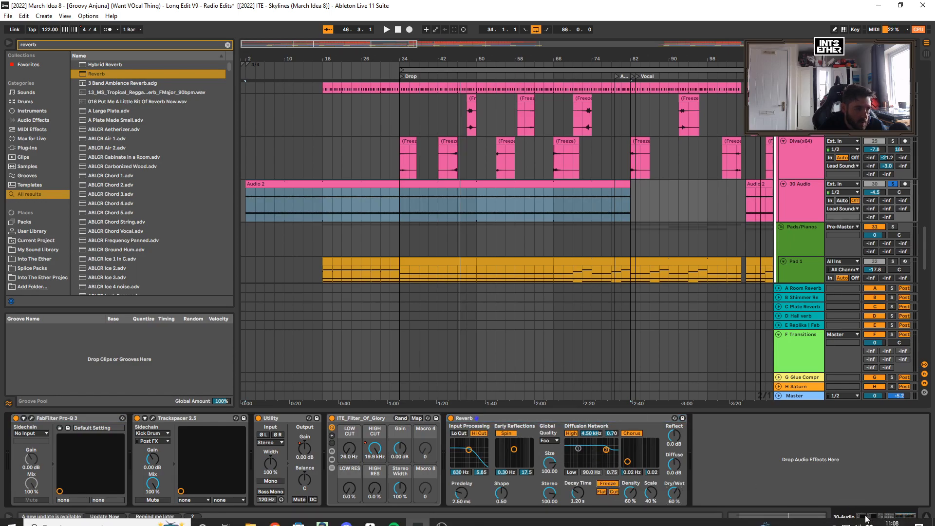
pyautogui.press('space')
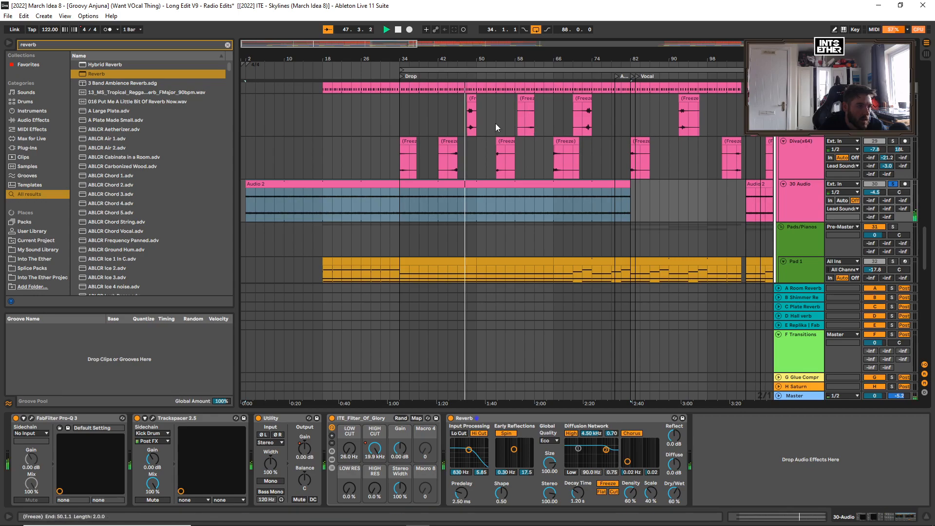
# Set the Audio 2 clip's pitch to 0 semitones while it plays, and return it to +12 for comparison
pyautogui.doubleClick(591, 197)
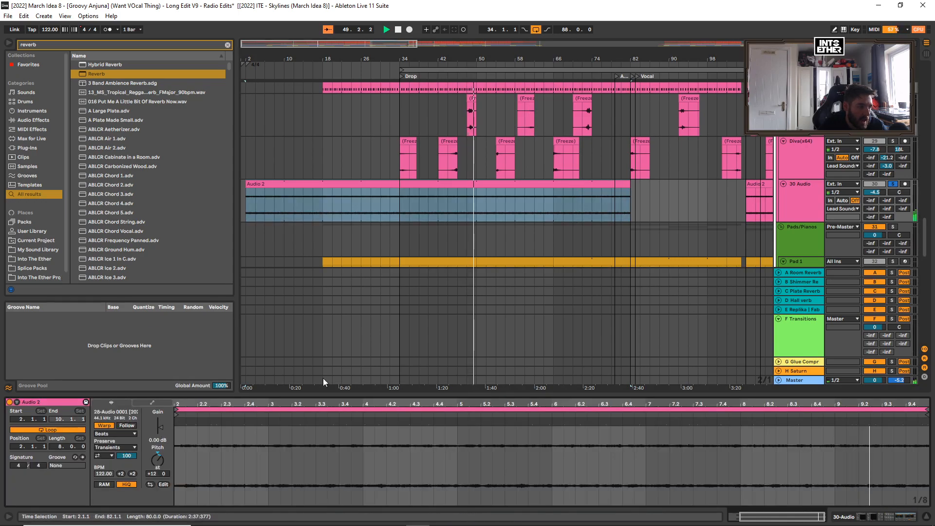
pyautogui.moveTo(165, 467)
pyautogui.mouseDown()
pyautogui.moveTo(166, 476)
pyautogui.moveTo(158, 467)
pyautogui.mouseUp()
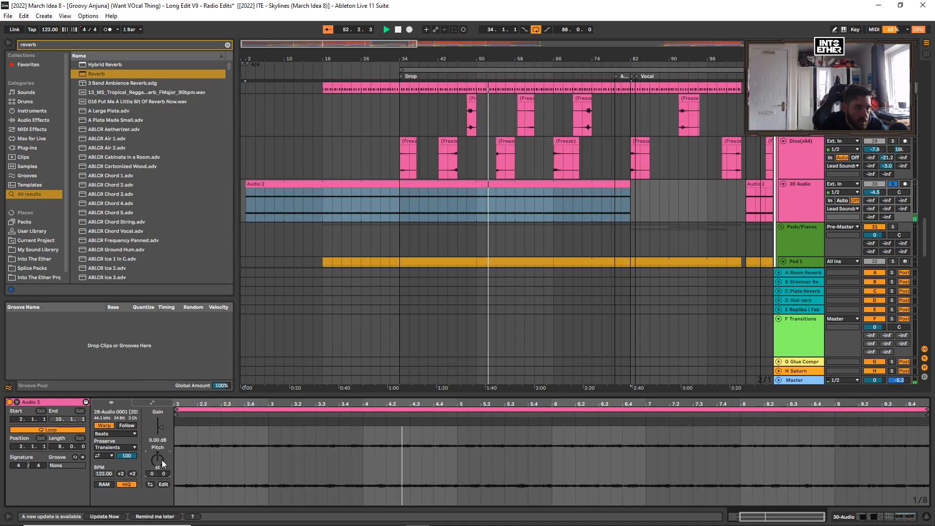
pyautogui.moveTo(157, 460); pyautogui.dragTo(158, 440)
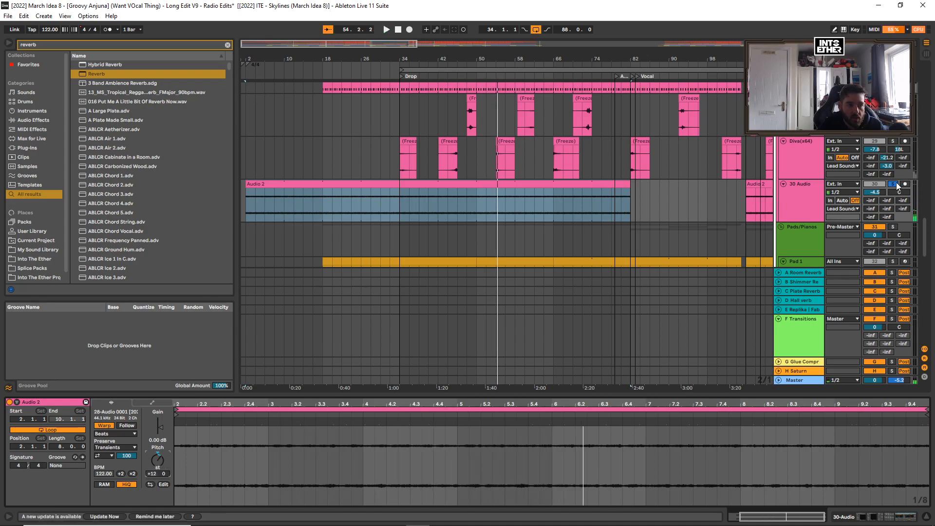
# Unsolo the 30-Audio track and play the full mix from the intro and around the first Drop, toggling the track off and on
pyautogui.click(895, 185)
pyautogui.click(385, 72)
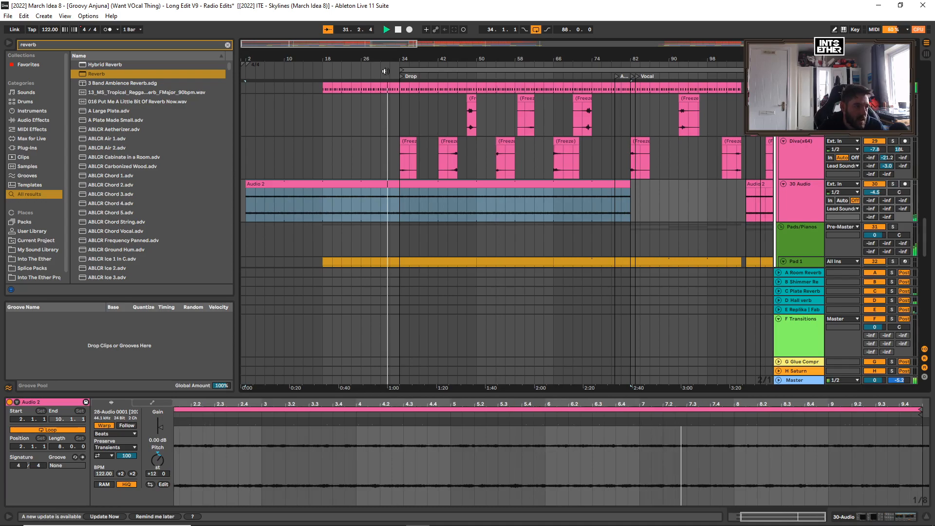
pyautogui.moveTo(377, 60); pyautogui.dragTo(377, 59)
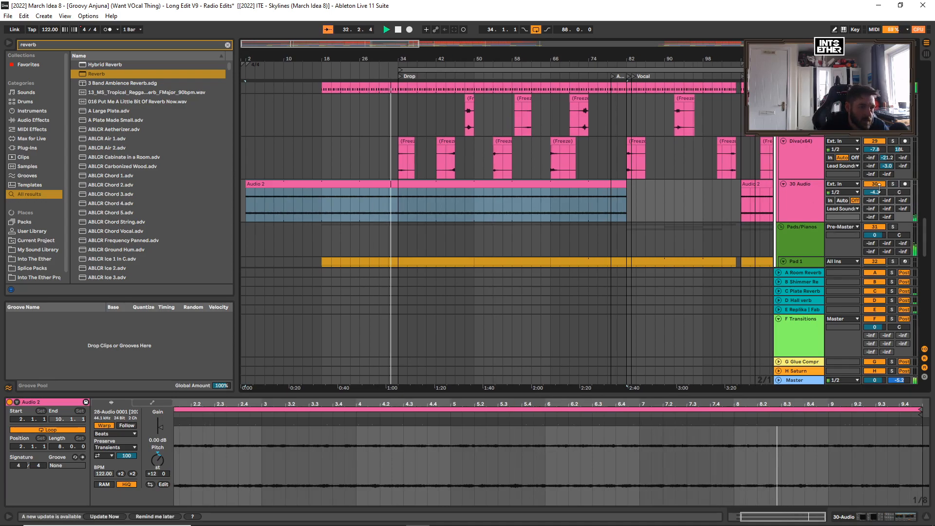
pyautogui.click(249, 71)
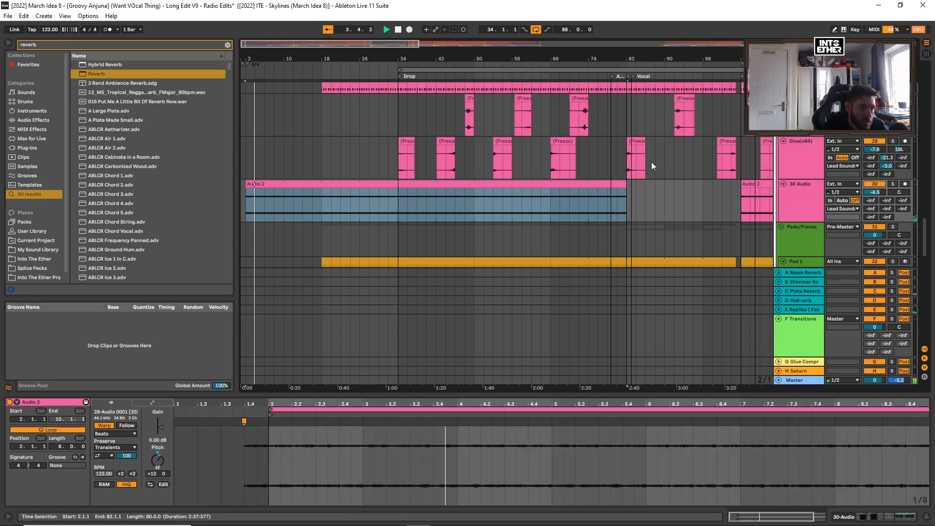
pyautogui.click(880, 184)
pyautogui.click(881, 185)
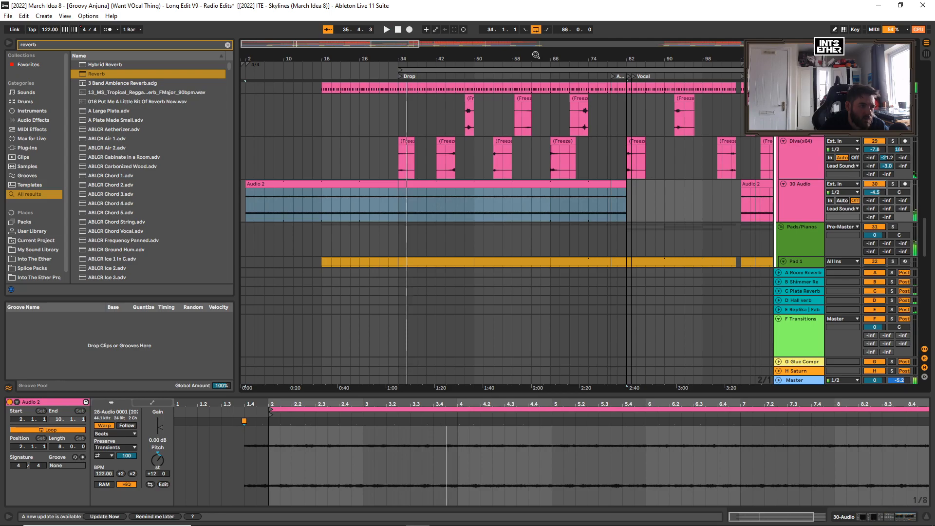
pyautogui.press('space')
# Look over the remaining tracks across the whole arrangement, from the pads and FX down to Vocal Record, and return to the Kick Drum
pyautogui.moveTo(536, 57); pyautogui.dragTo(536, 29)
pyautogui.scroll(-10, 514, 179)
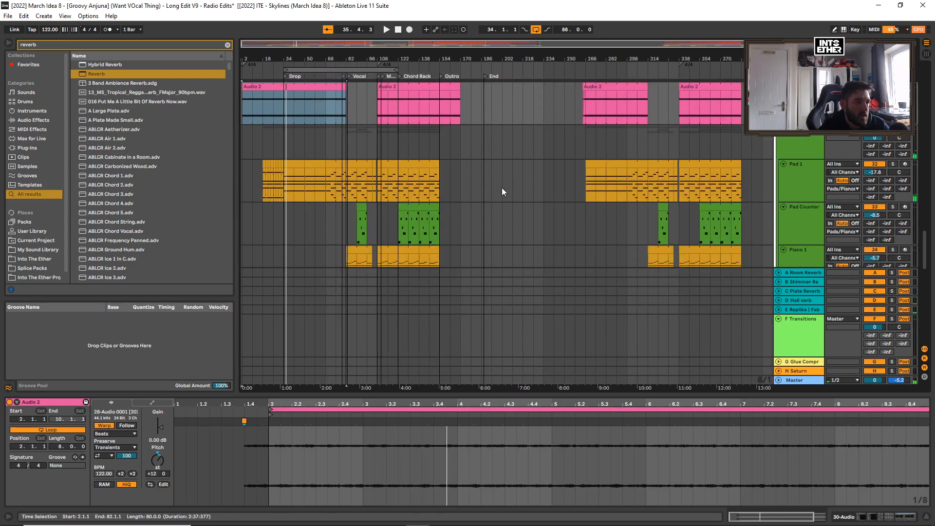
pyautogui.scroll(-10, 524, 202)
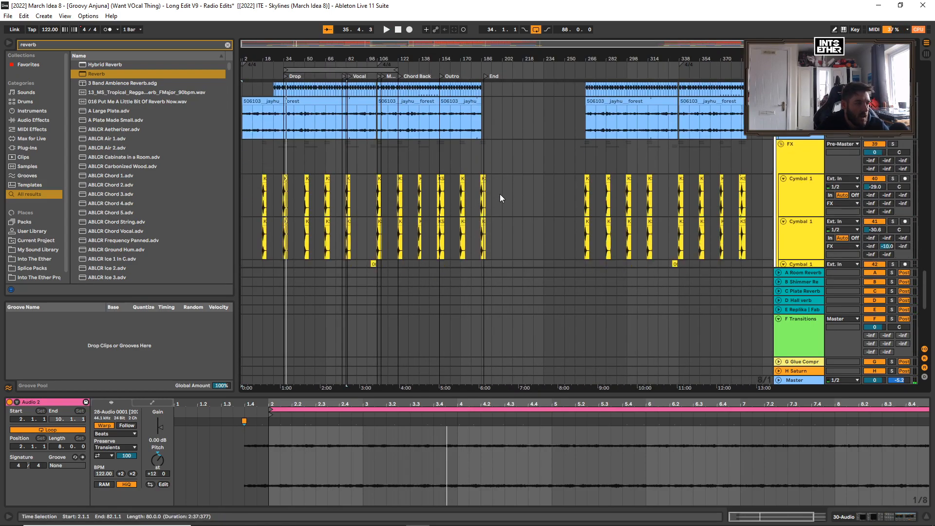
pyautogui.scroll(-5, 506, 195)
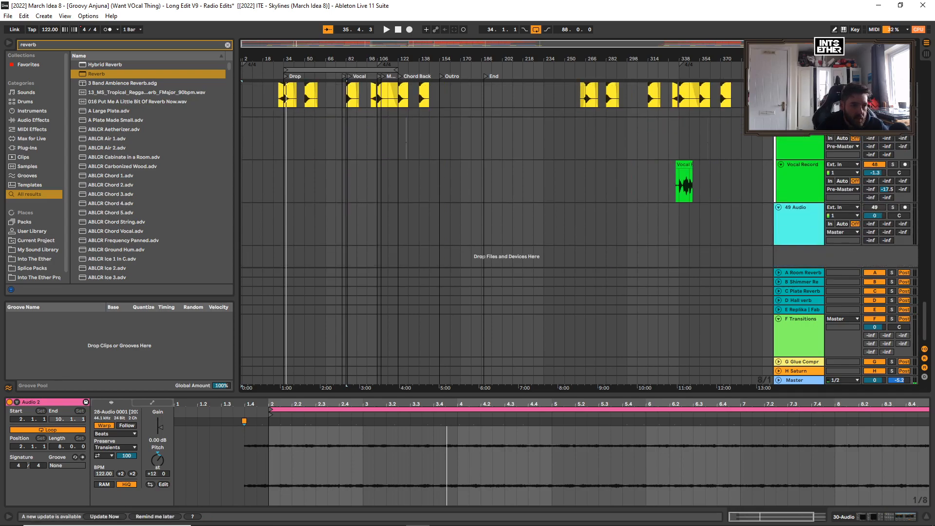
pyautogui.moveTo(924, 312); pyautogui.dragTo(924, 74)
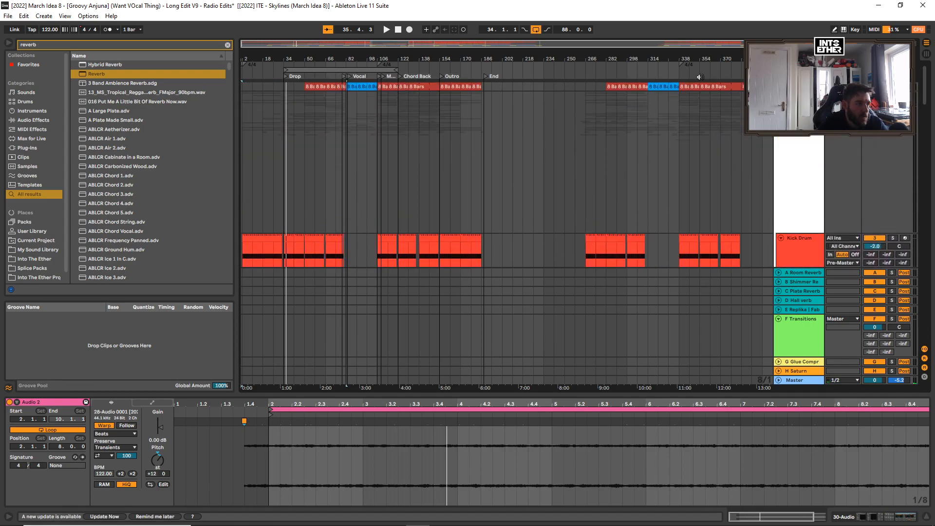
# Move the 88-bar loop to bar 266 and select the material it spans, and finish by placing the loop at bar 98
pyautogui.moveTo(303, 71); pyautogui.dragTo(611, 97)
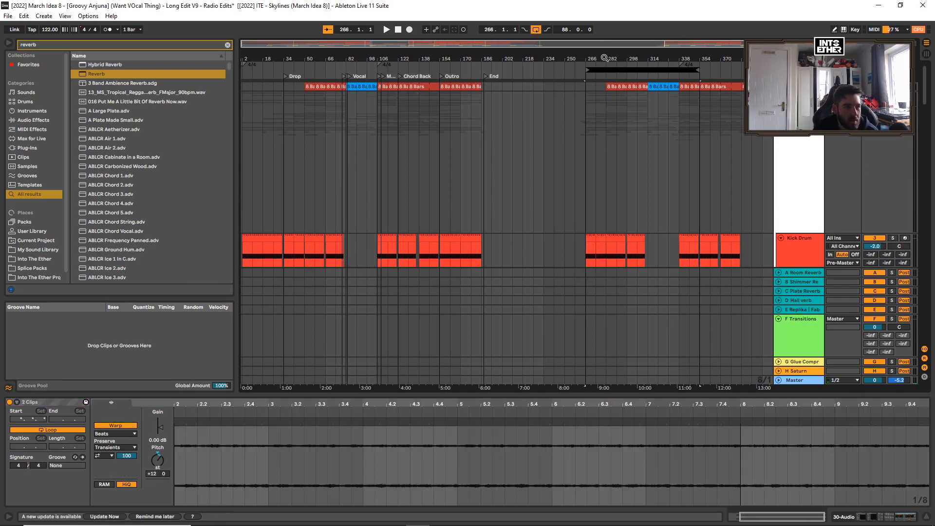
pyautogui.moveTo(593, 57); pyautogui.dragTo(459, 58)
pyautogui.click(555, 67)
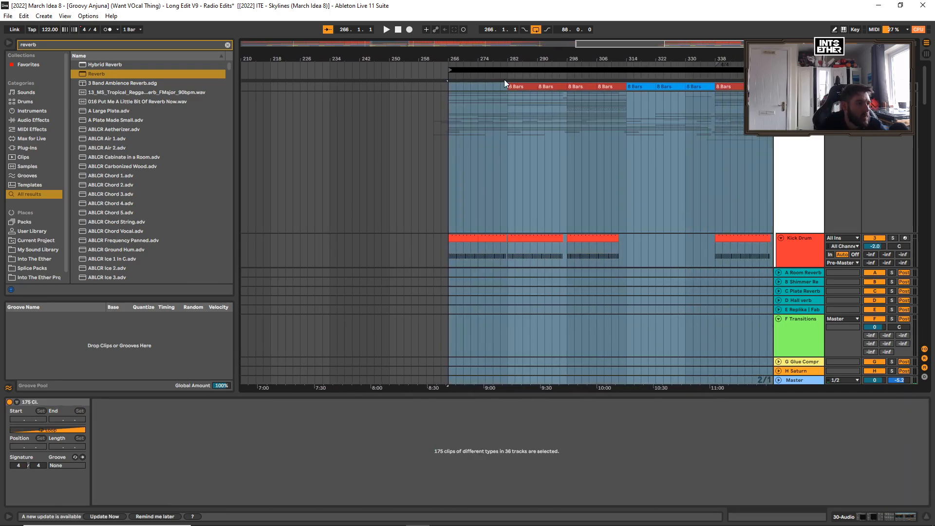
pyautogui.click(518, 71)
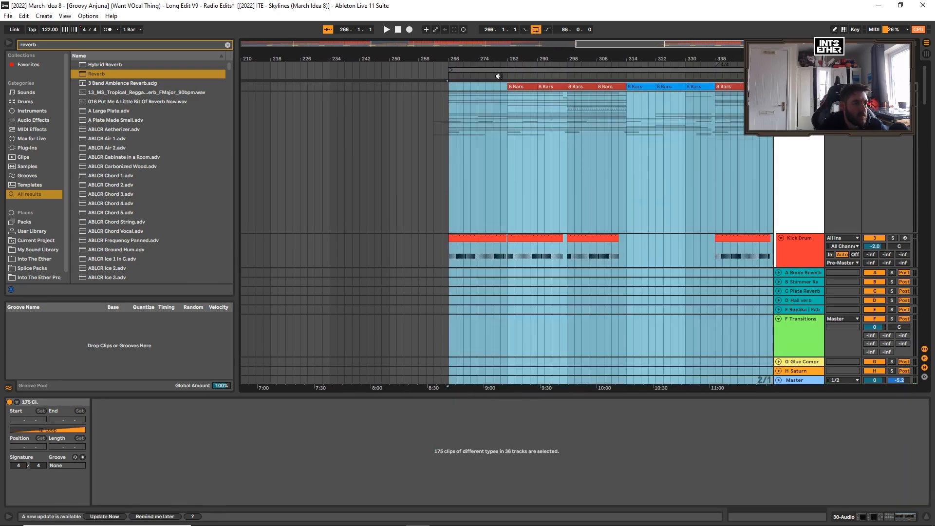
pyautogui.click(558, 180)
pyautogui.moveTo(510, 55)
pyautogui.mouseDown()
pyautogui.moveTo(608, 57)
pyautogui.moveTo(372, 75)
pyautogui.moveTo(405, 82)
pyautogui.moveTo(387, 78)
pyautogui.mouseUp()
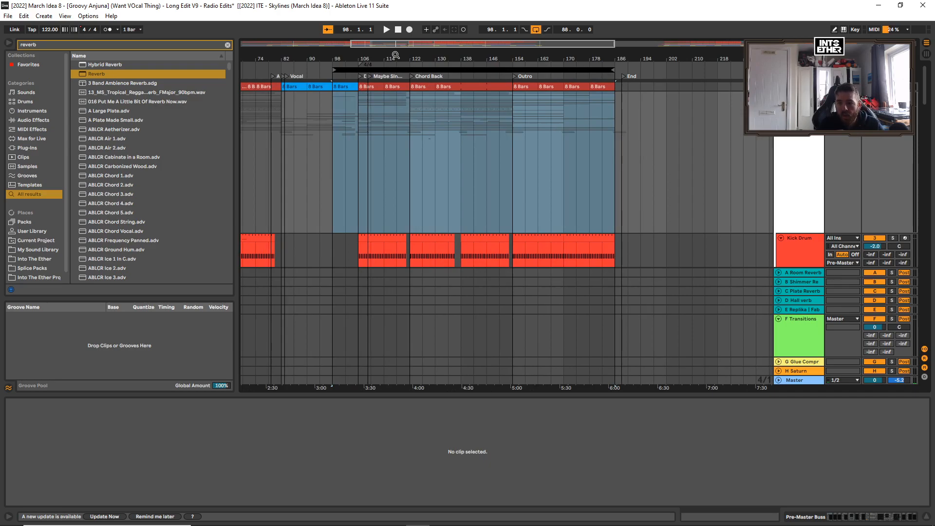